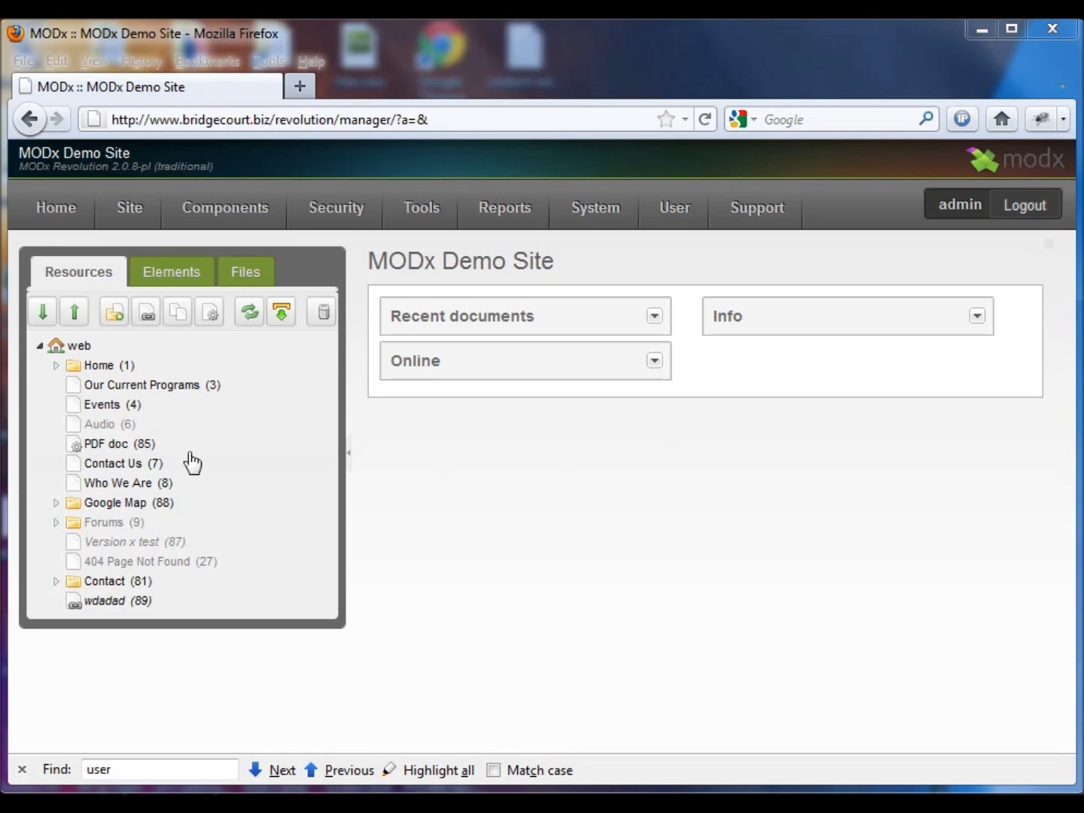
# Step: Open the Events document and review its Page Settings, Template Variables and Access Permissions tabs
pyautogui.click(105, 407)
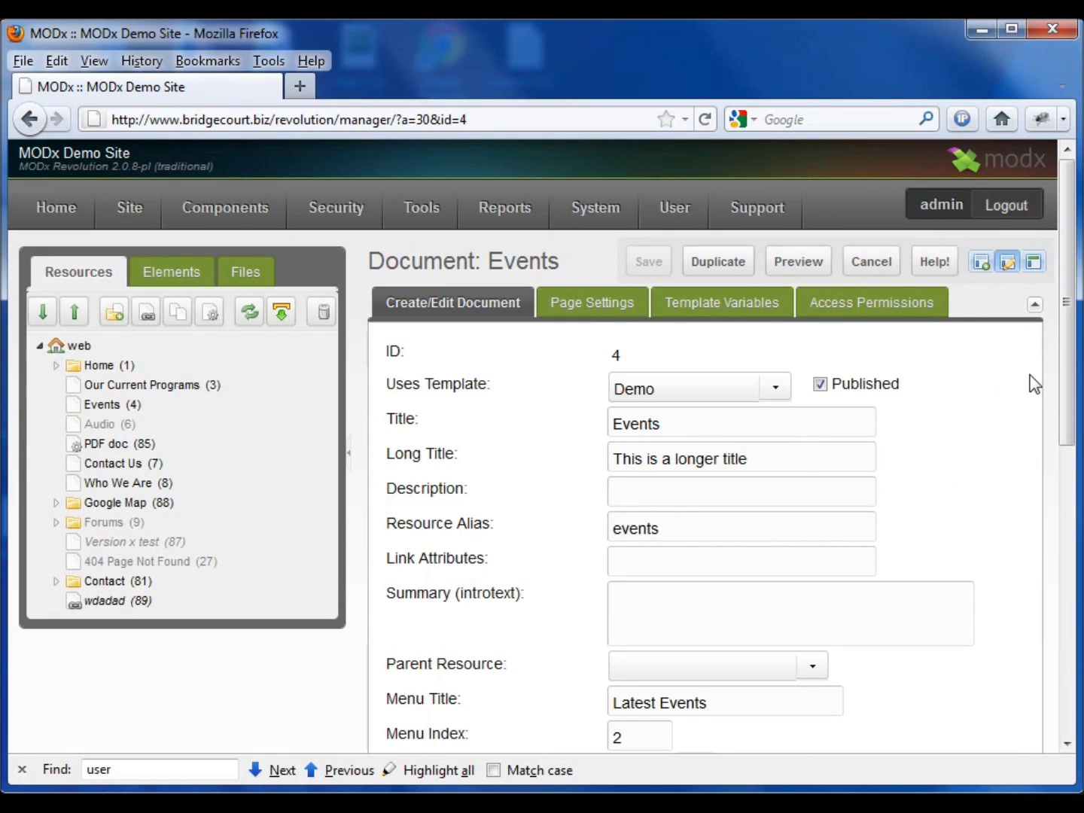
pyautogui.scroll(-3, 1069, 362)
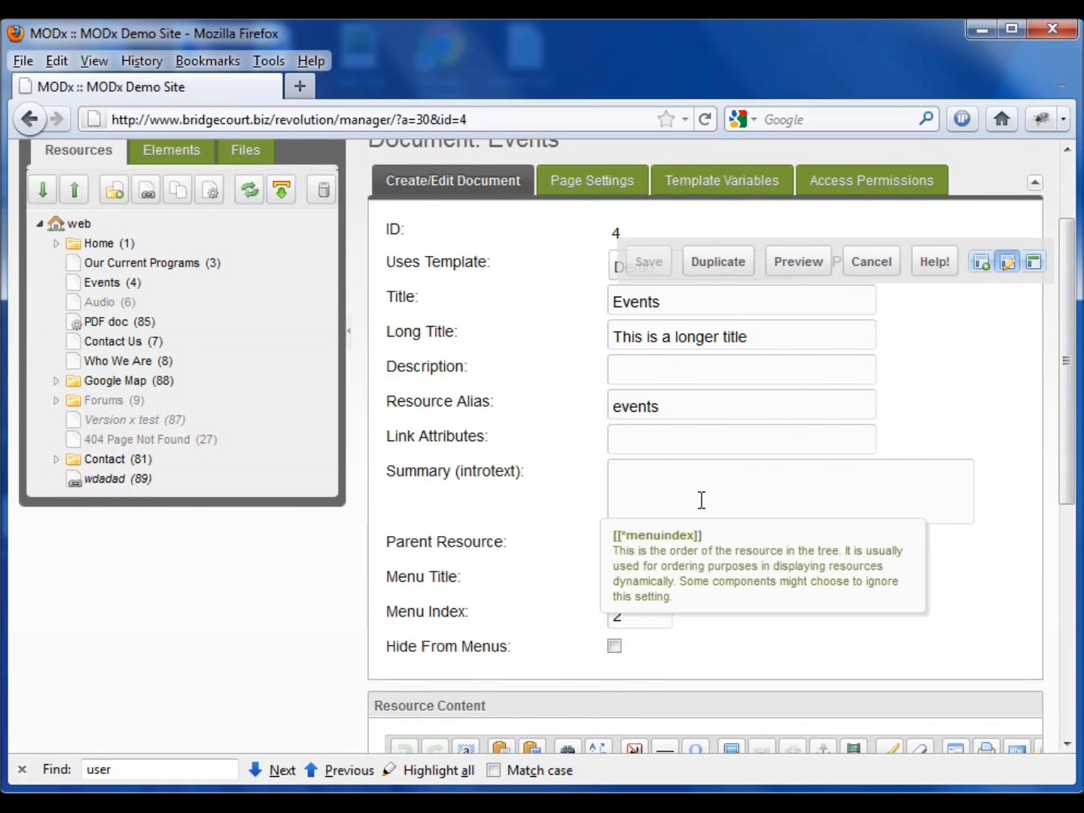
pyautogui.click(626, 188)
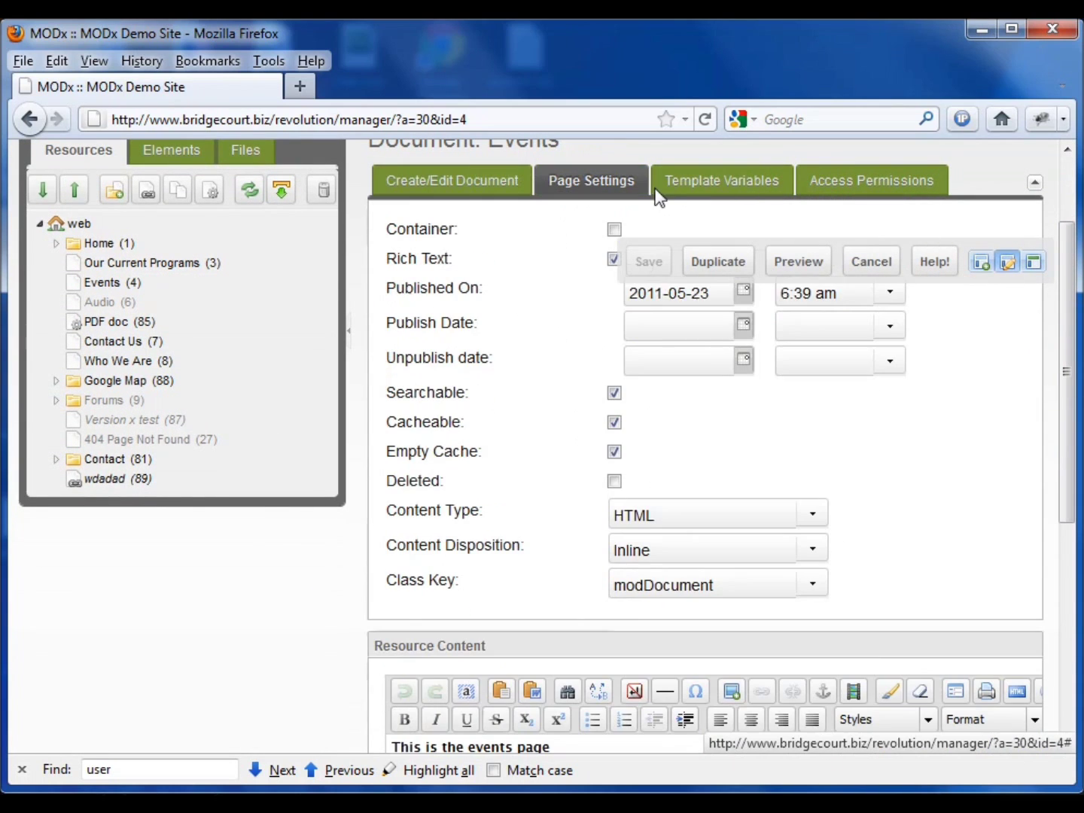
pyautogui.click(734, 185)
pyautogui.click(853, 185)
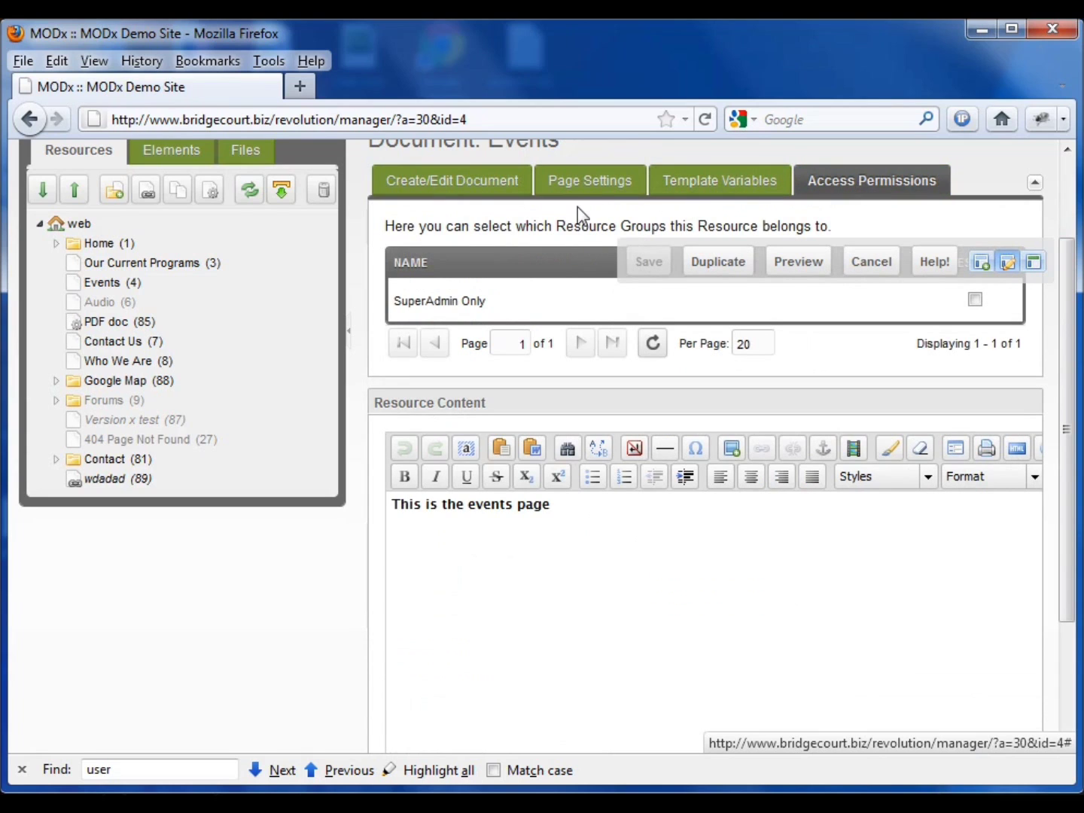
pyautogui.moveTo(1064, 369); pyautogui.dragTo(1064, 280)
pyautogui.click(478, 316)
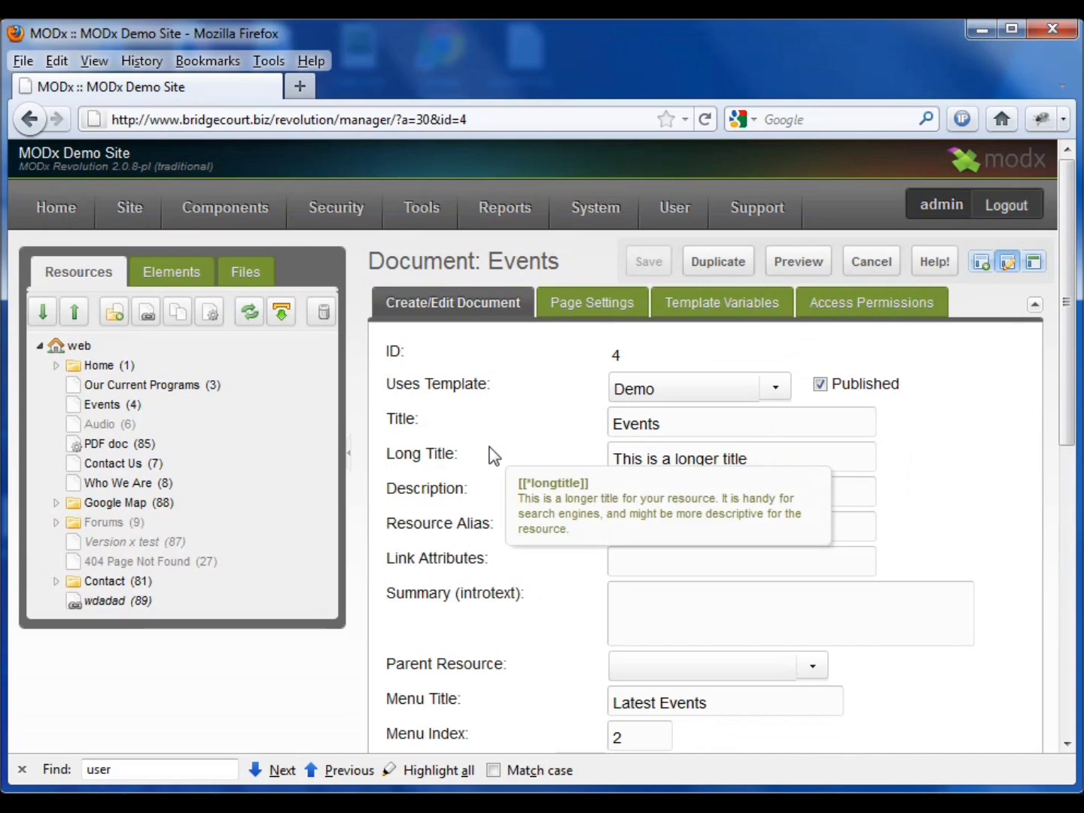
pyautogui.moveTo(947, 420)
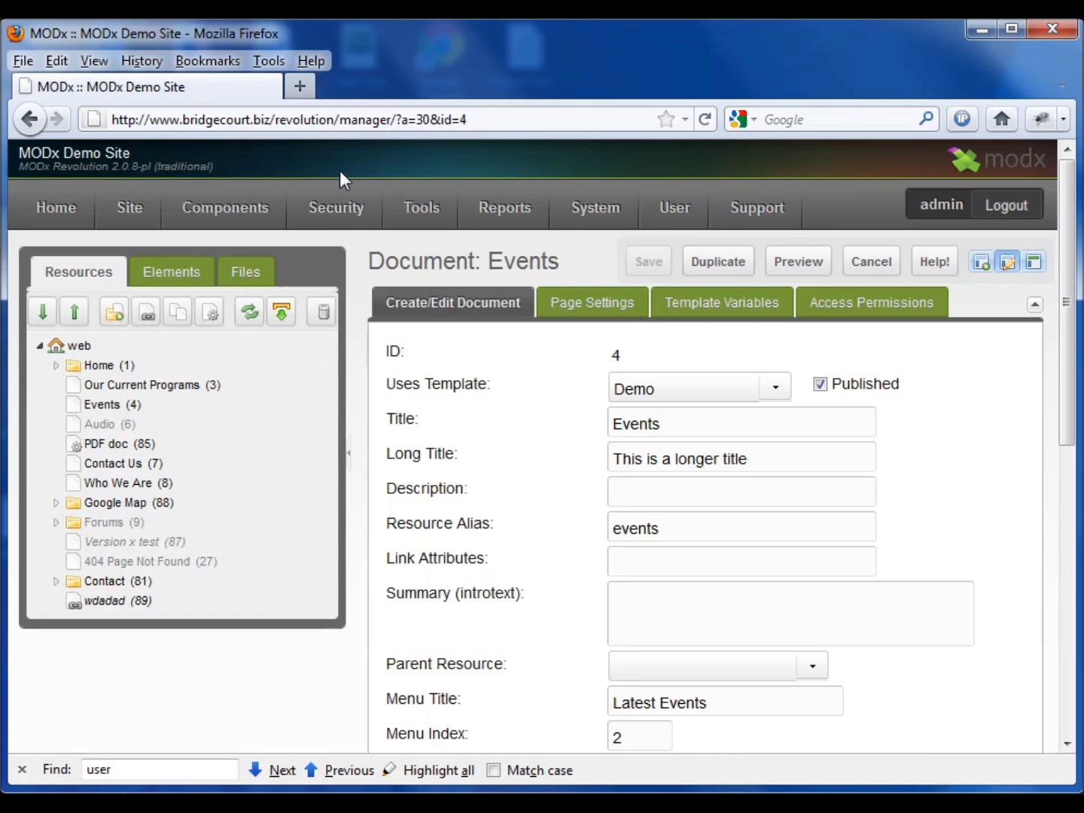
pyautogui.moveTo(336, 211)
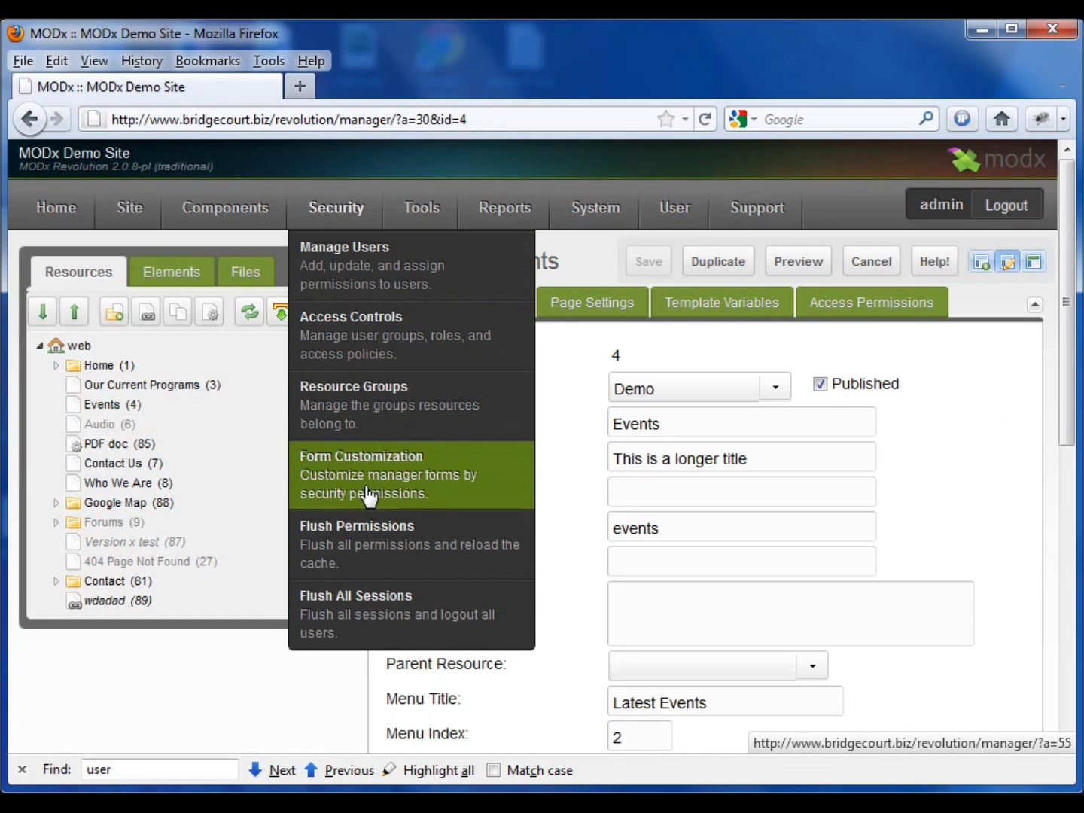
# Step: Go to Security > Form Customization and start a new profile
pyautogui.click(401, 485)
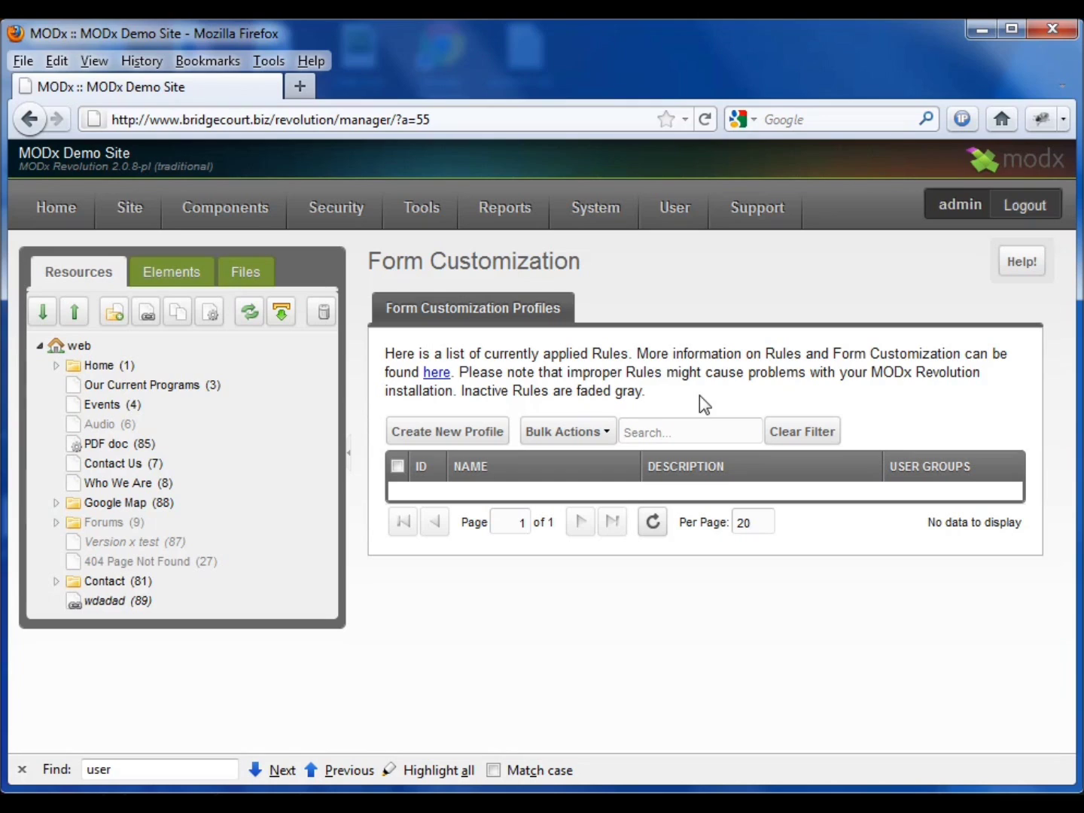
pyautogui.click(457, 435)
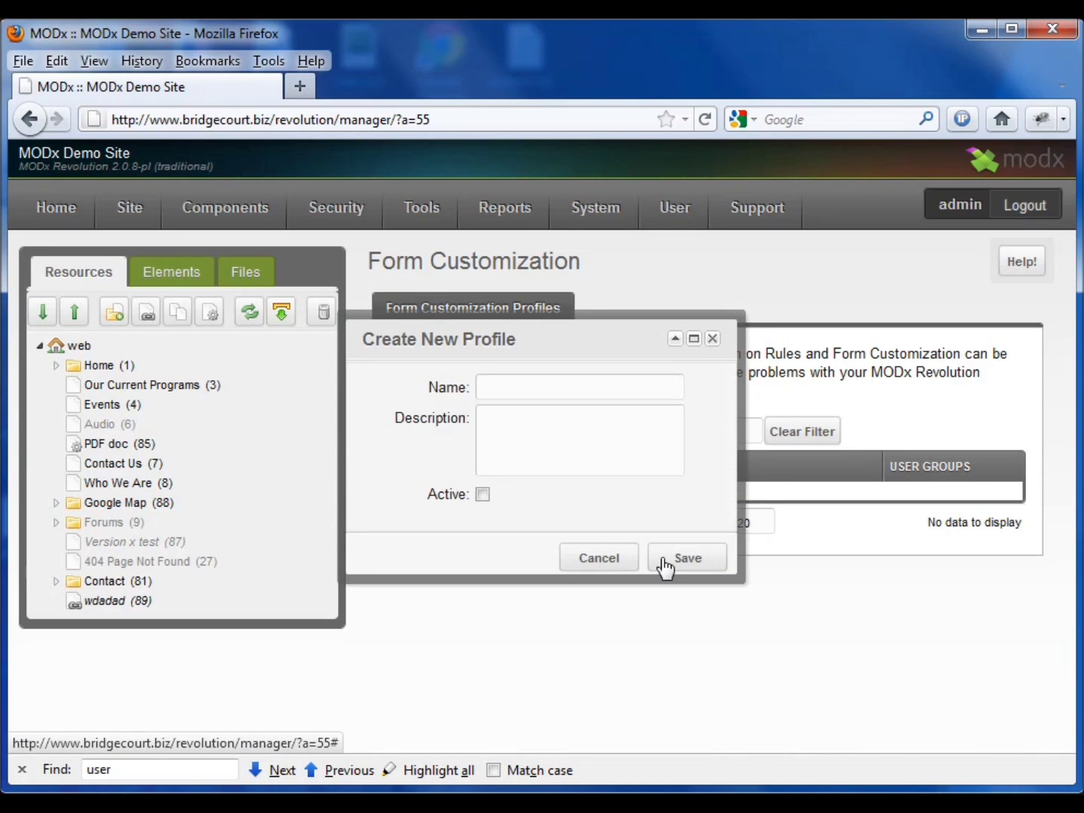
# Step: Save a new active profile named 'Content Admins'
pyautogui.write('Conte')
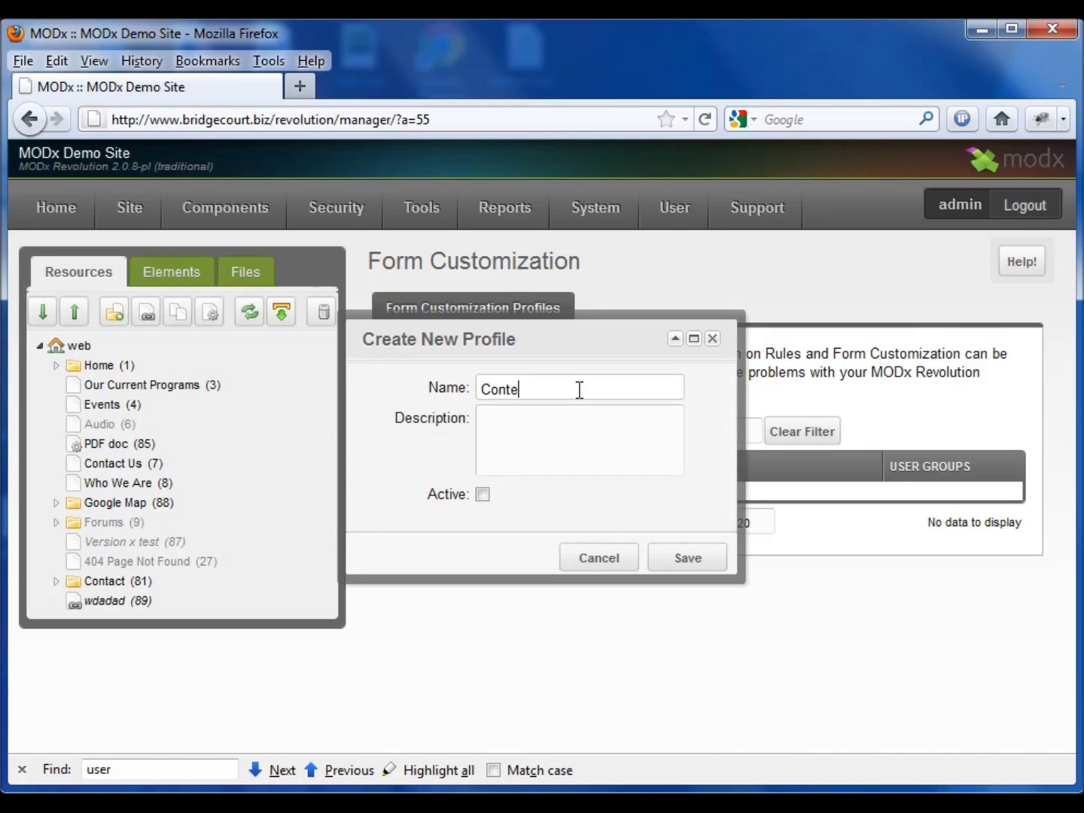
pyautogui.write('nt Admins')
pyautogui.click(484, 495)
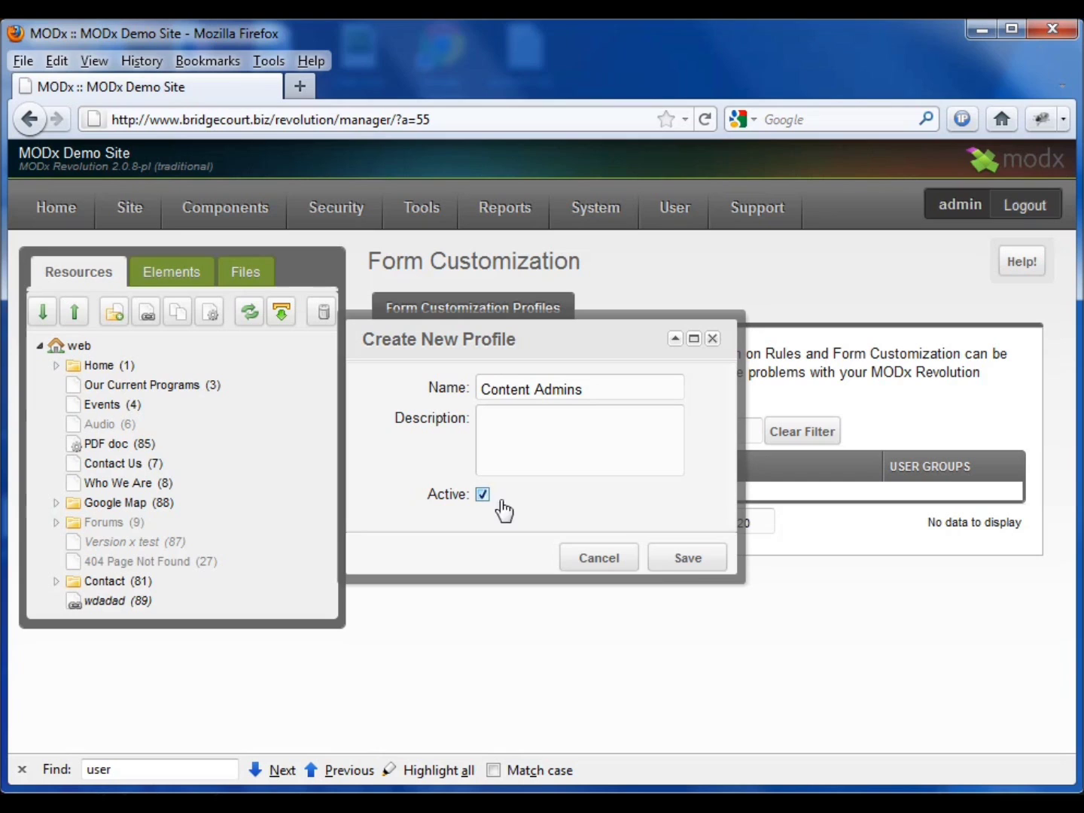
pyautogui.click(689, 574)
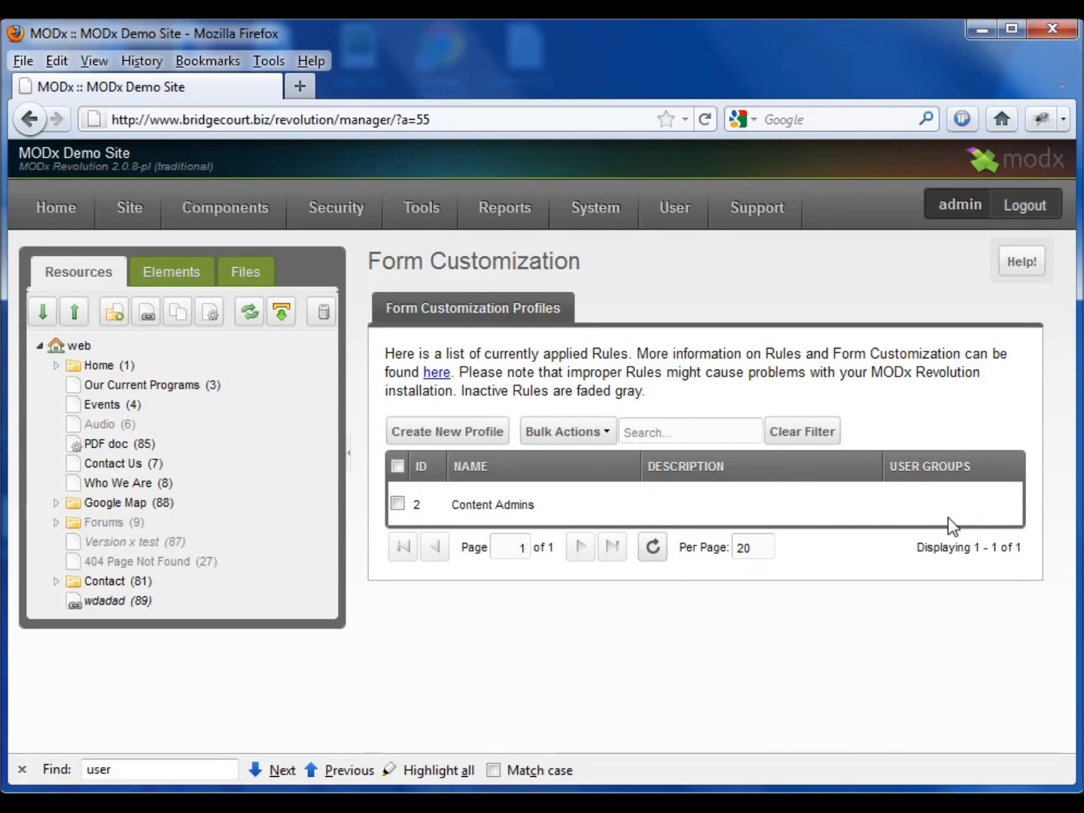
# Step: Add the Content Admins user group to the Content Admins profile, save, and return to the list
pyautogui.rightClick(495, 509)
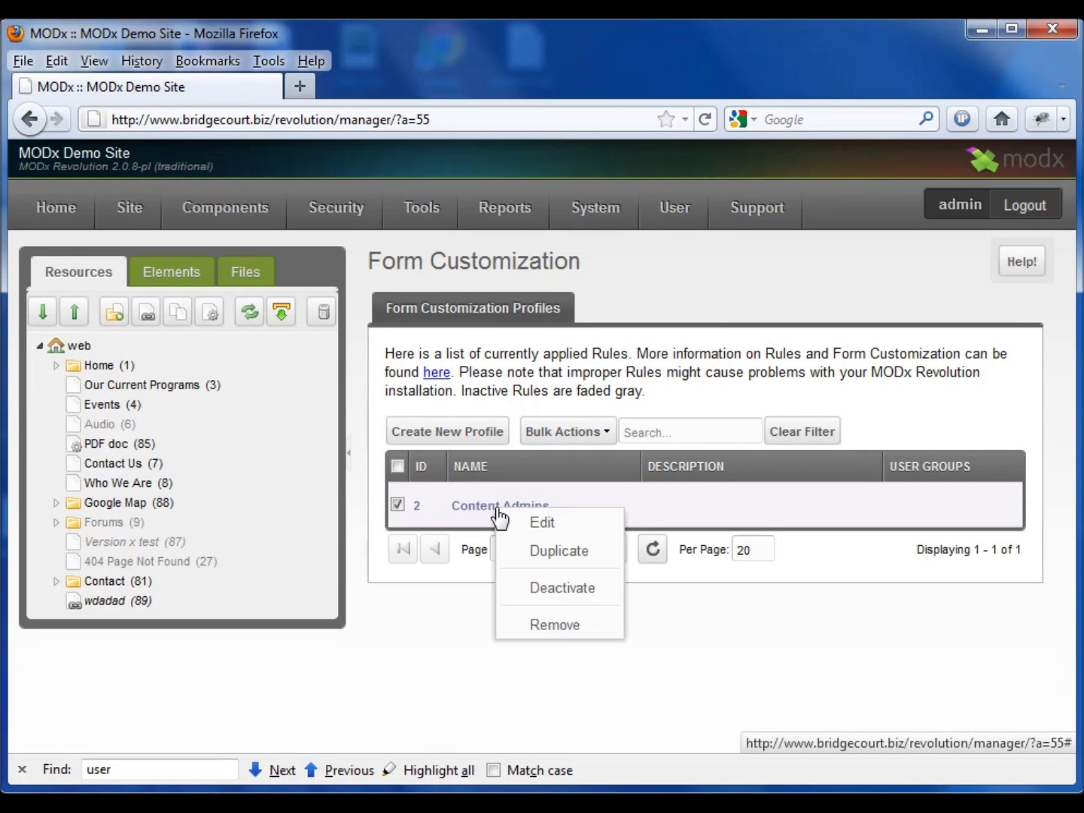
pyautogui.click(587, 531)
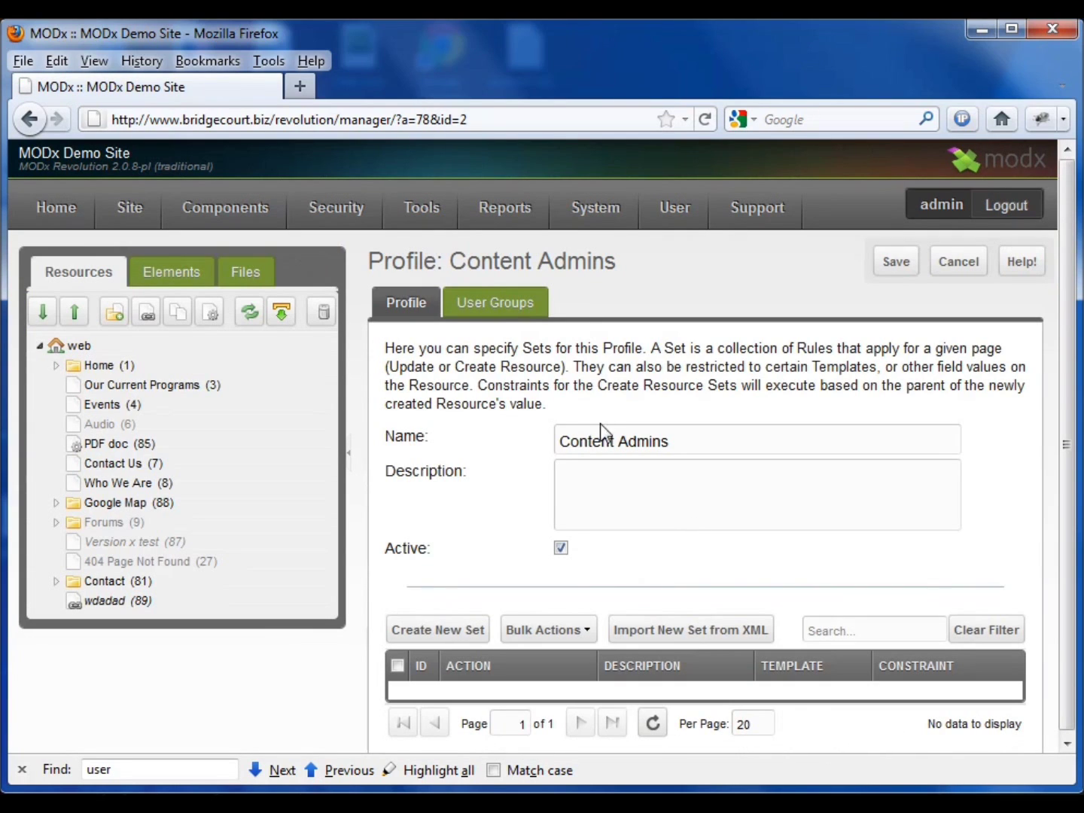
pyautogui.click(518, 312)
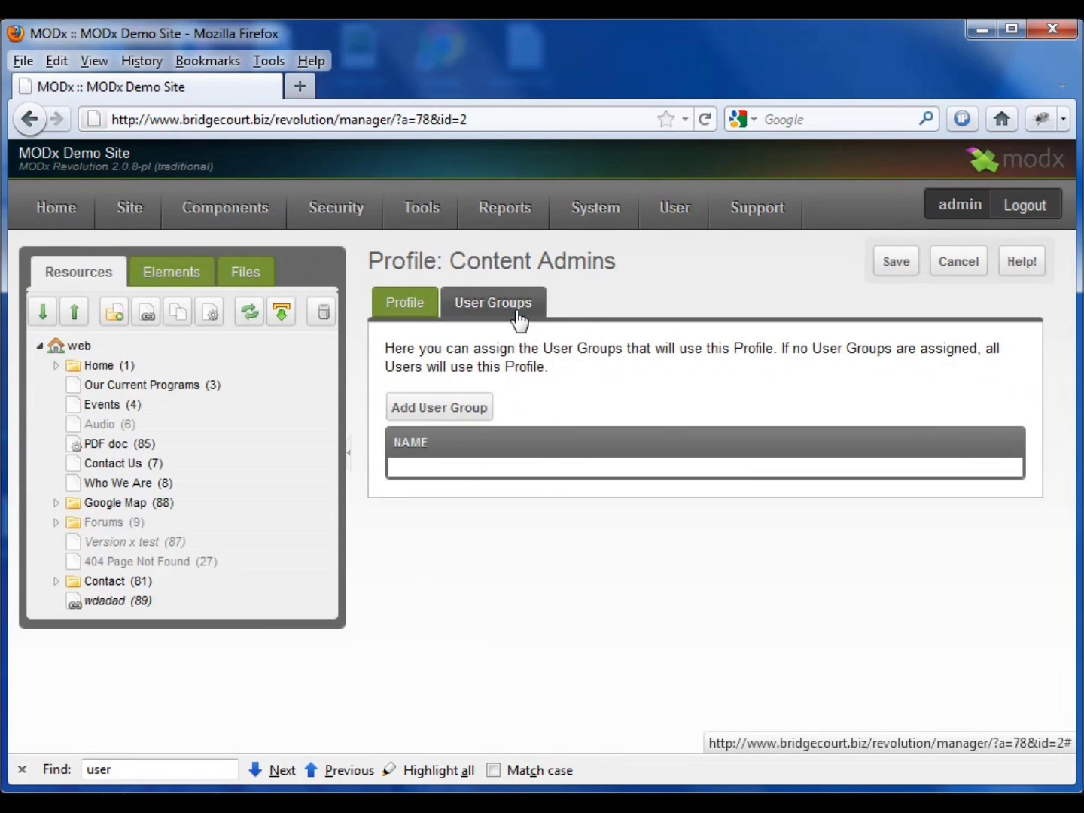
pyautogui.click(444, 415)
pyautogui.click(625, 451)
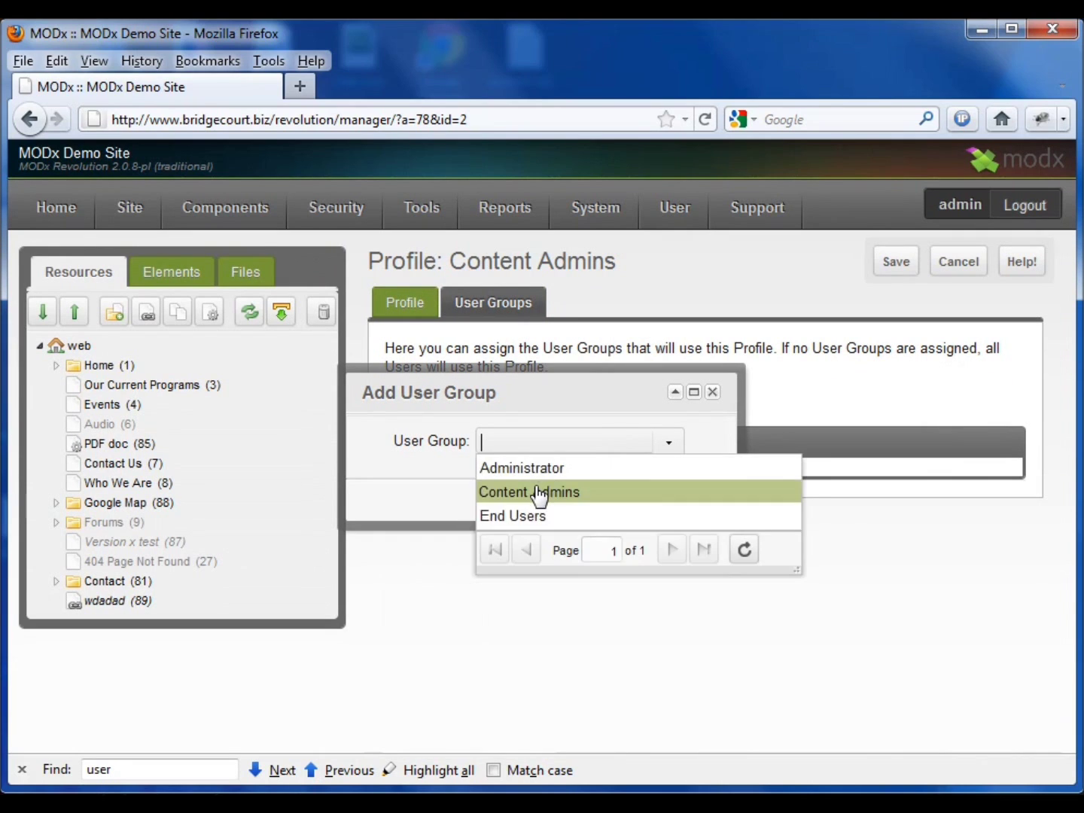
pyautogui.click(537, 492)
pyautogui.click(681, 516)
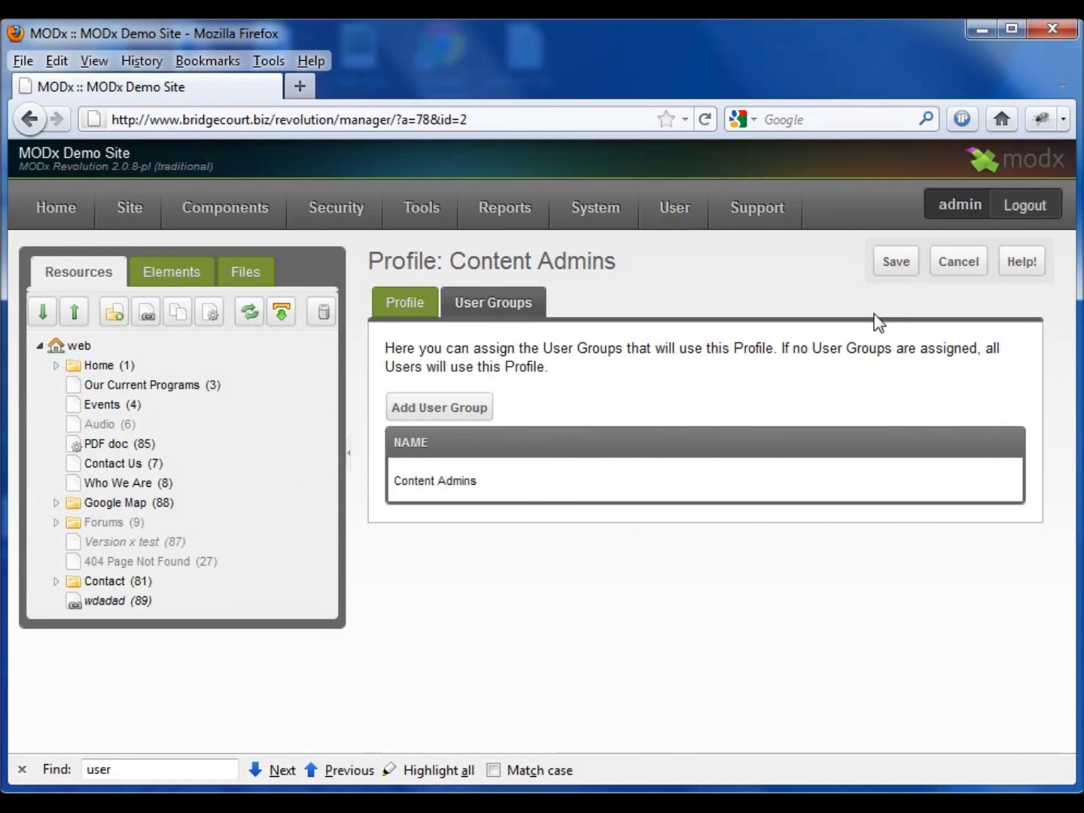
pyautogui.click(896, 263)
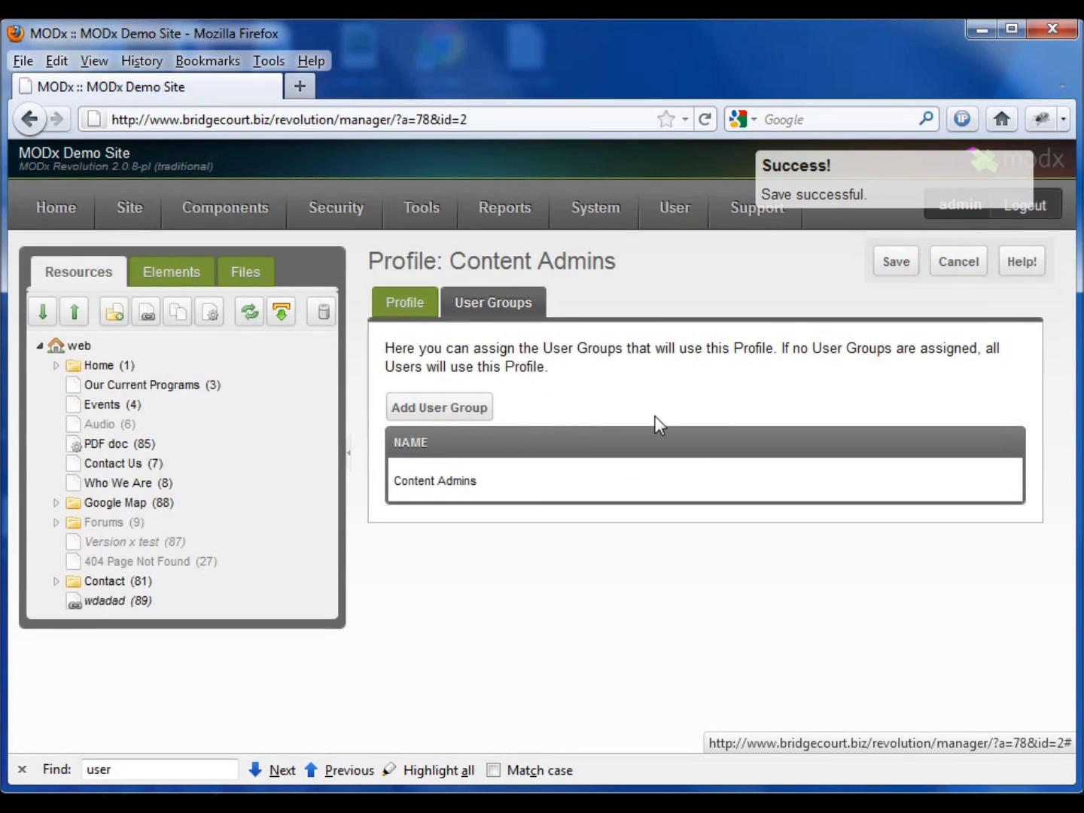
pyautogui.click(407, 303)
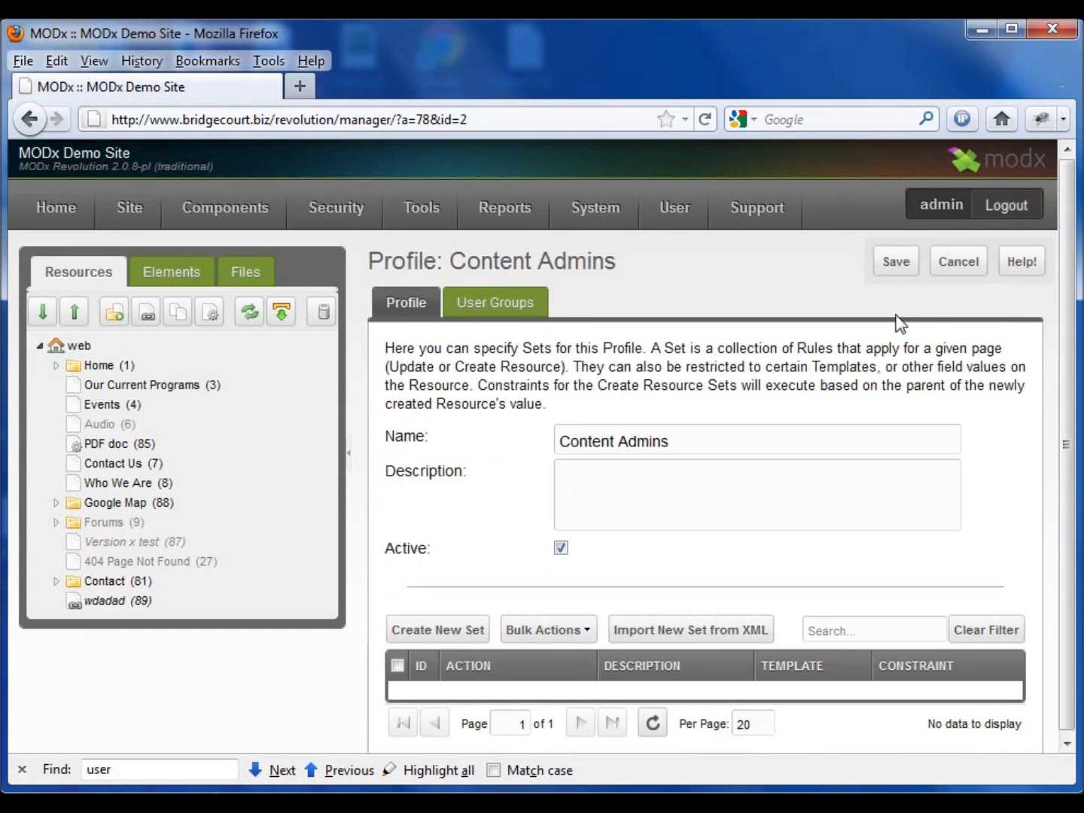
pyautogui.click(959, 263)
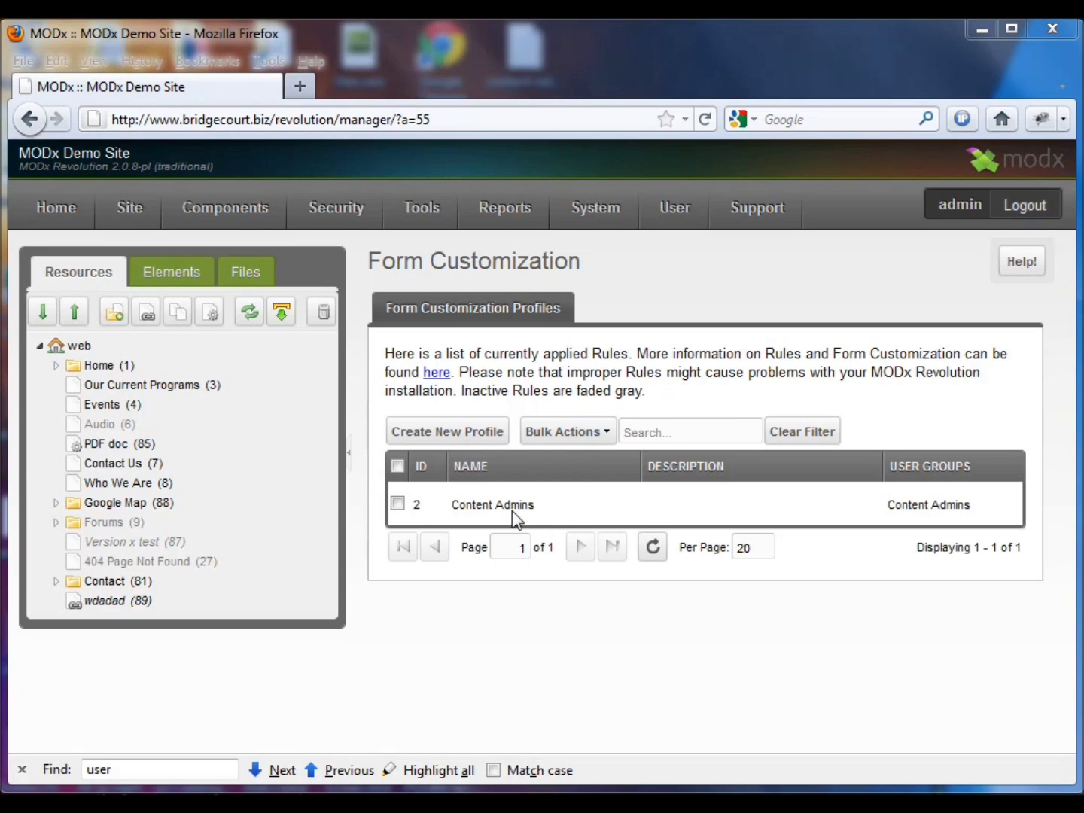
# Step: Edit the Content Admins profile and begin a new rule set
pyautogui.rightClick(490, 508)
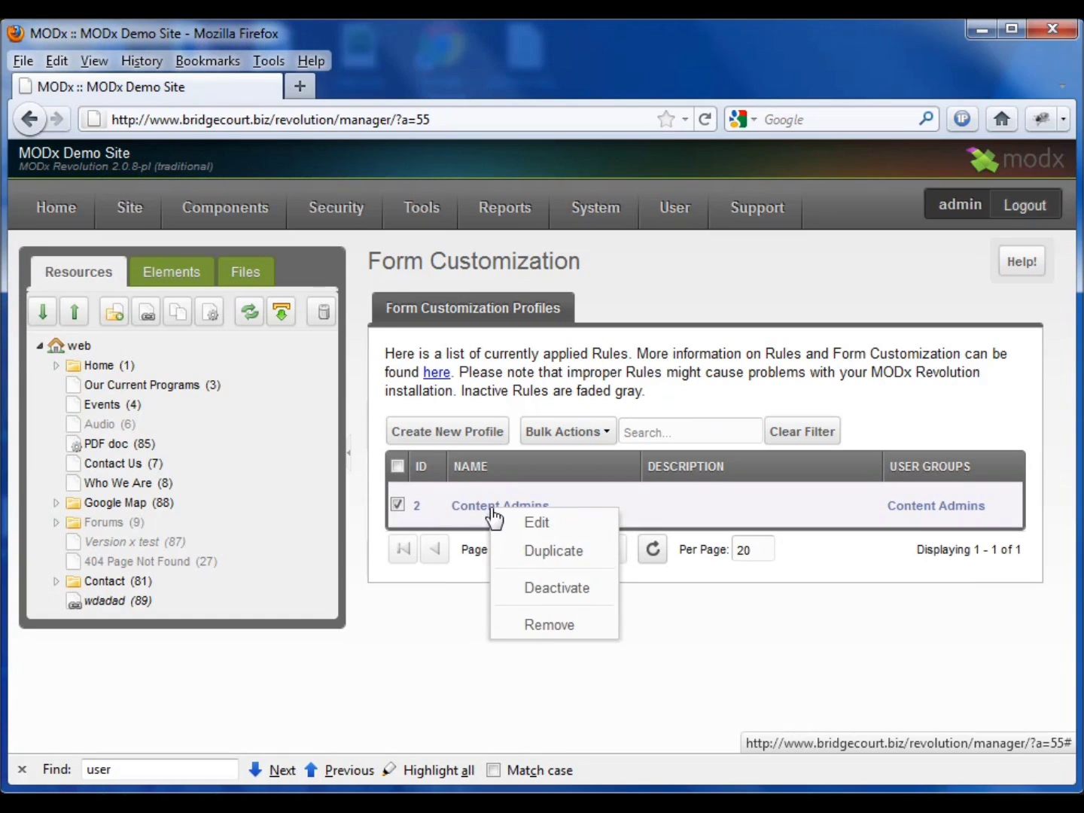
pyautogui.click(565, 526)
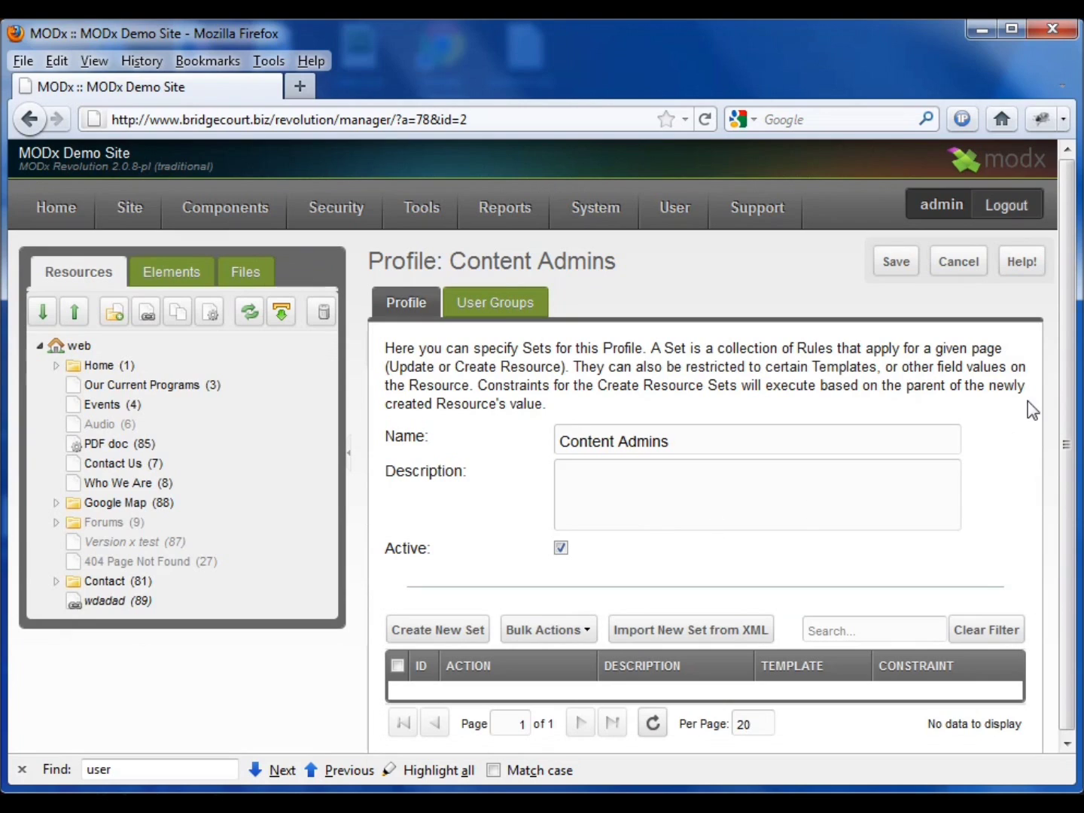
pyautogui.scroll(-1, 1064, 372)
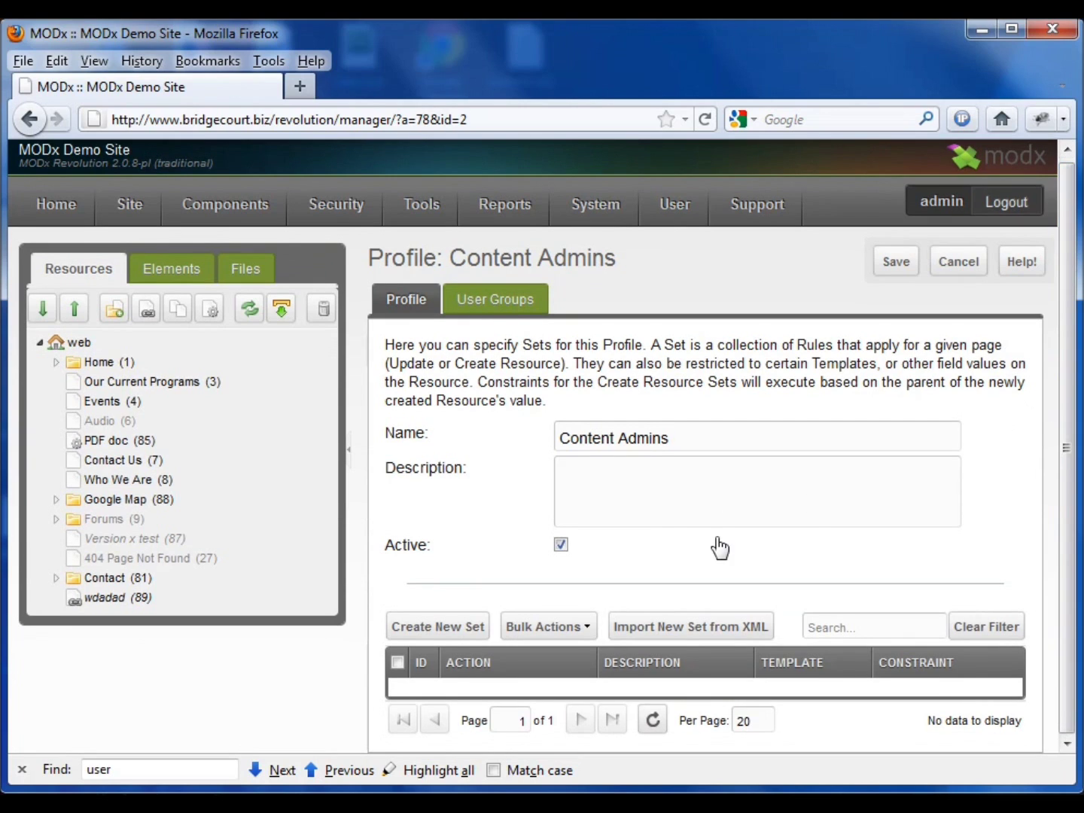
pyautogui.click(430, 636)
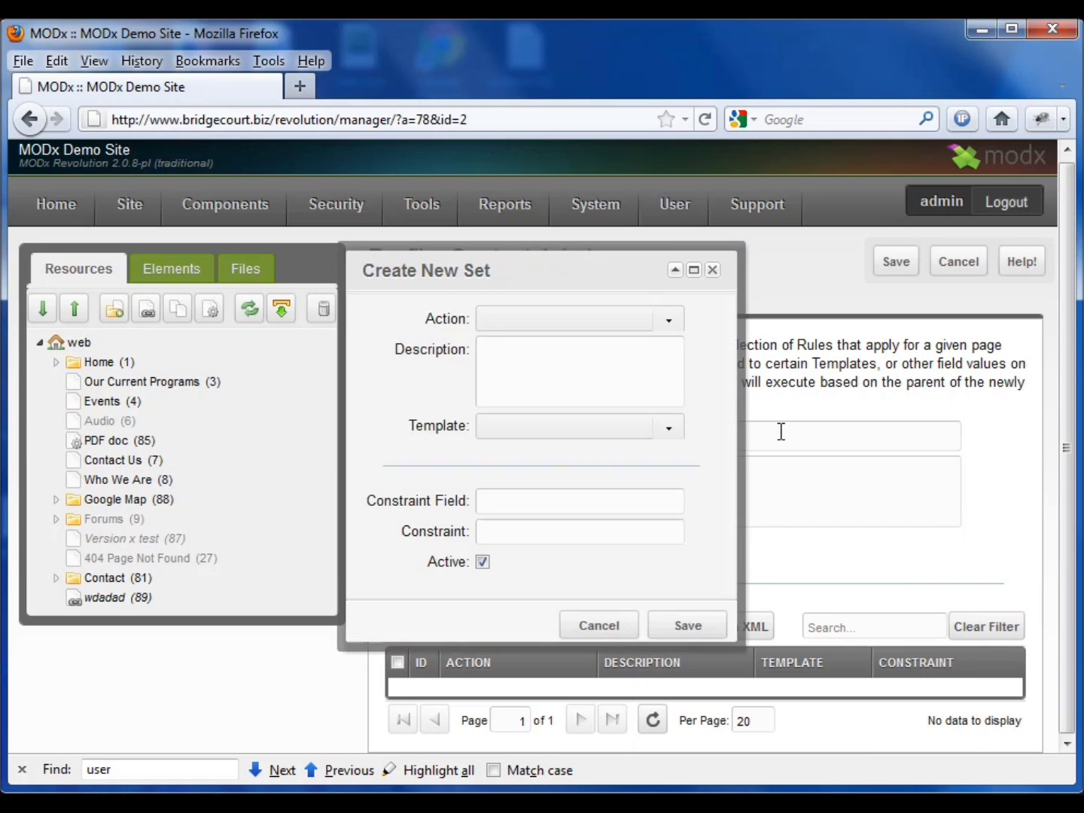
# Step: Save a rule set with action Create Resource limited to the Demo template
pyautogui.click(669, 323)
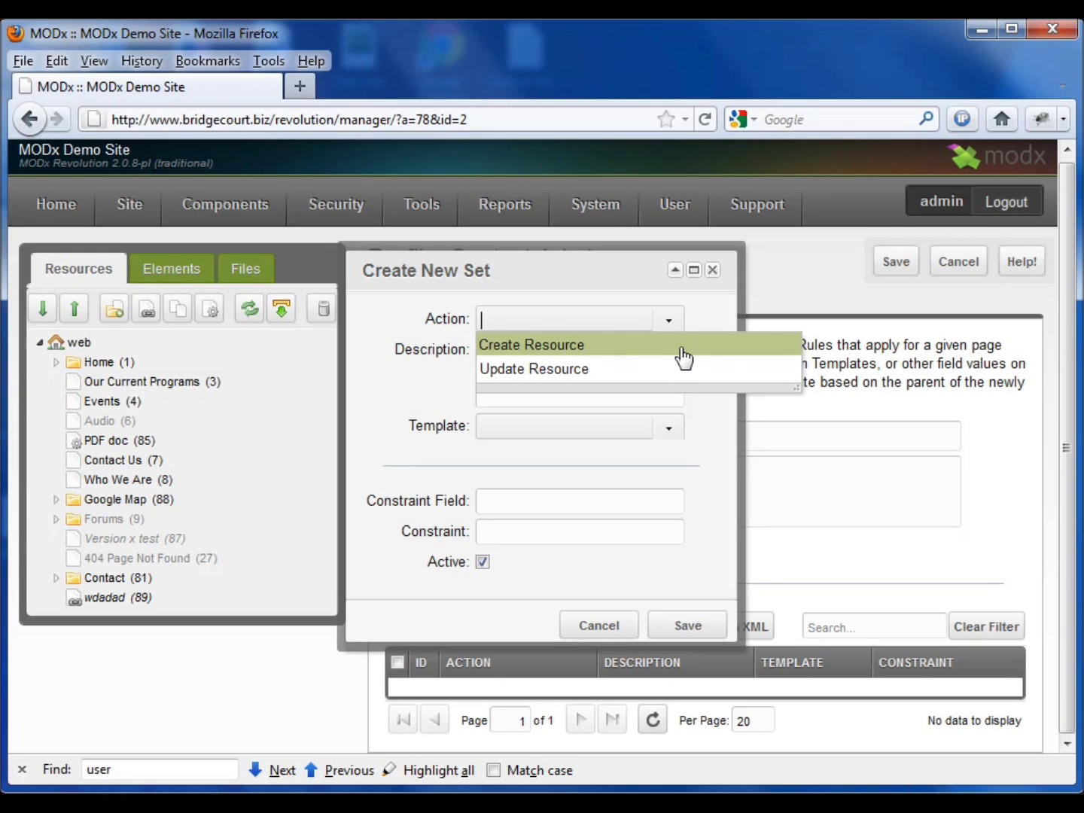
pyautogui.click(683, 357)
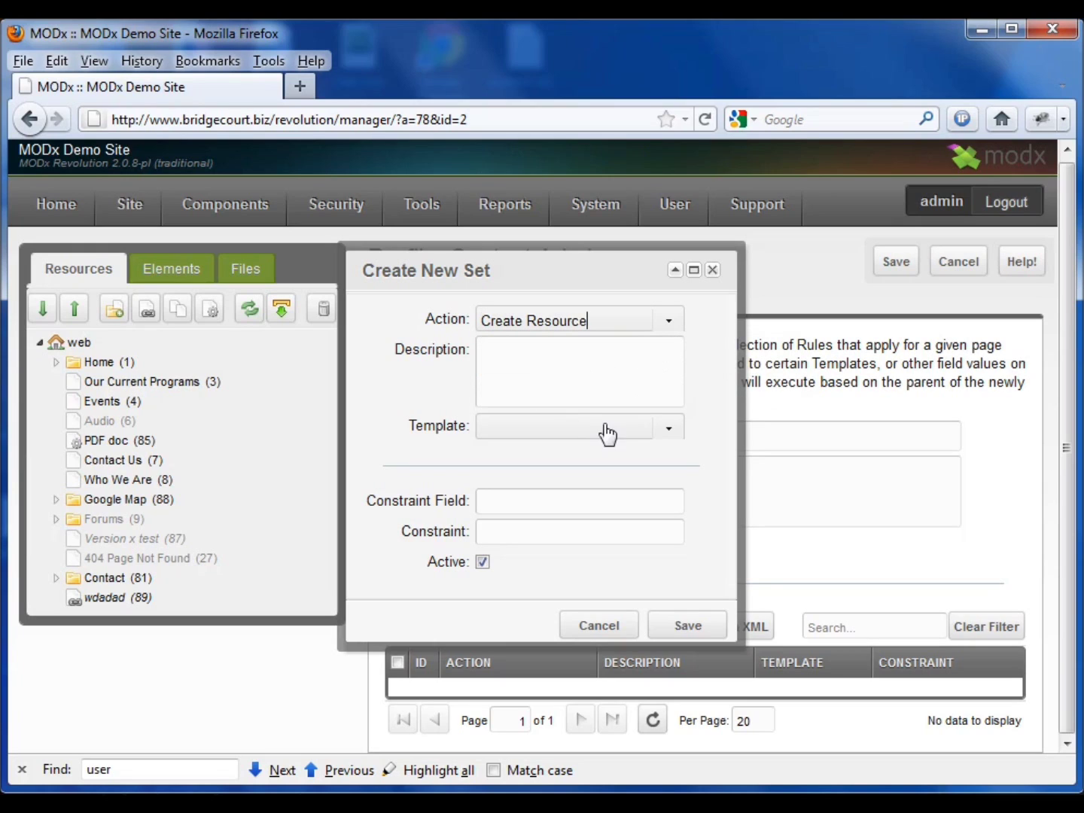
pyautogui.click(669, 428)
pyautogui.click(554, 518)
pyautogui.click(687, 628)
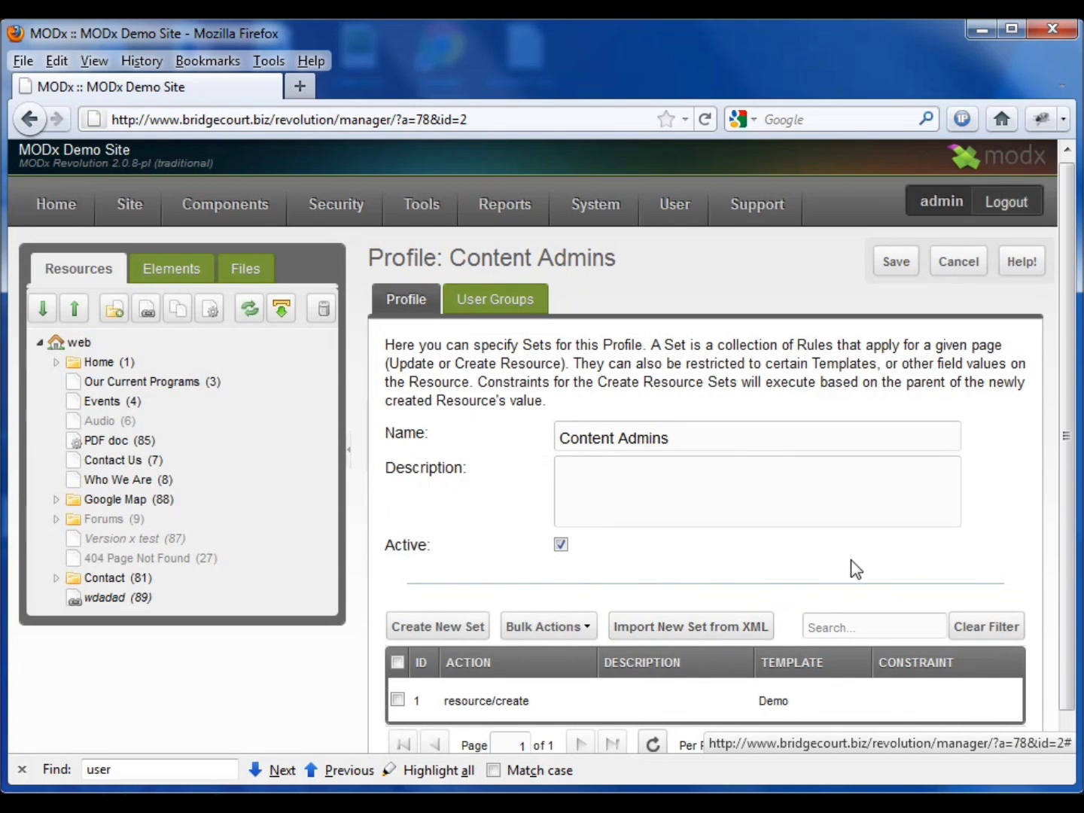
pyautogui.scroll(-1, 857, 570)
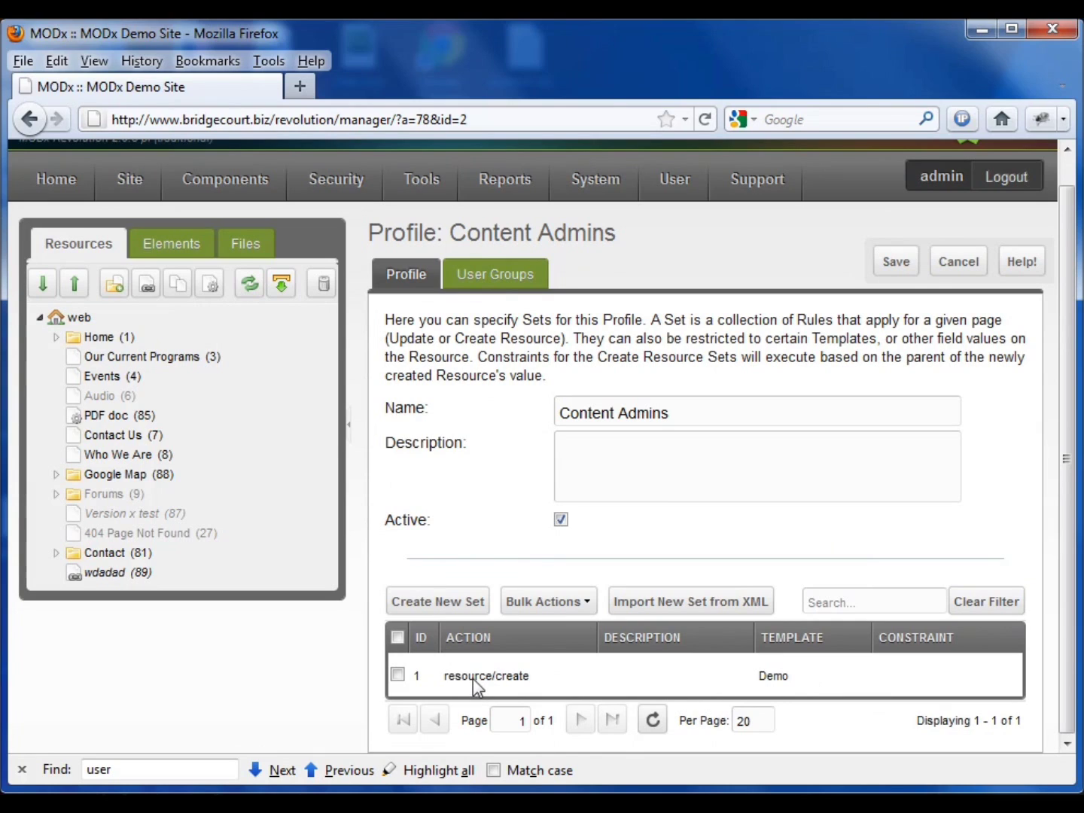
# Step: Edit the resource/create rule set and scroll through its fields visibility grid
pyautogui.rightClick(512, 683)
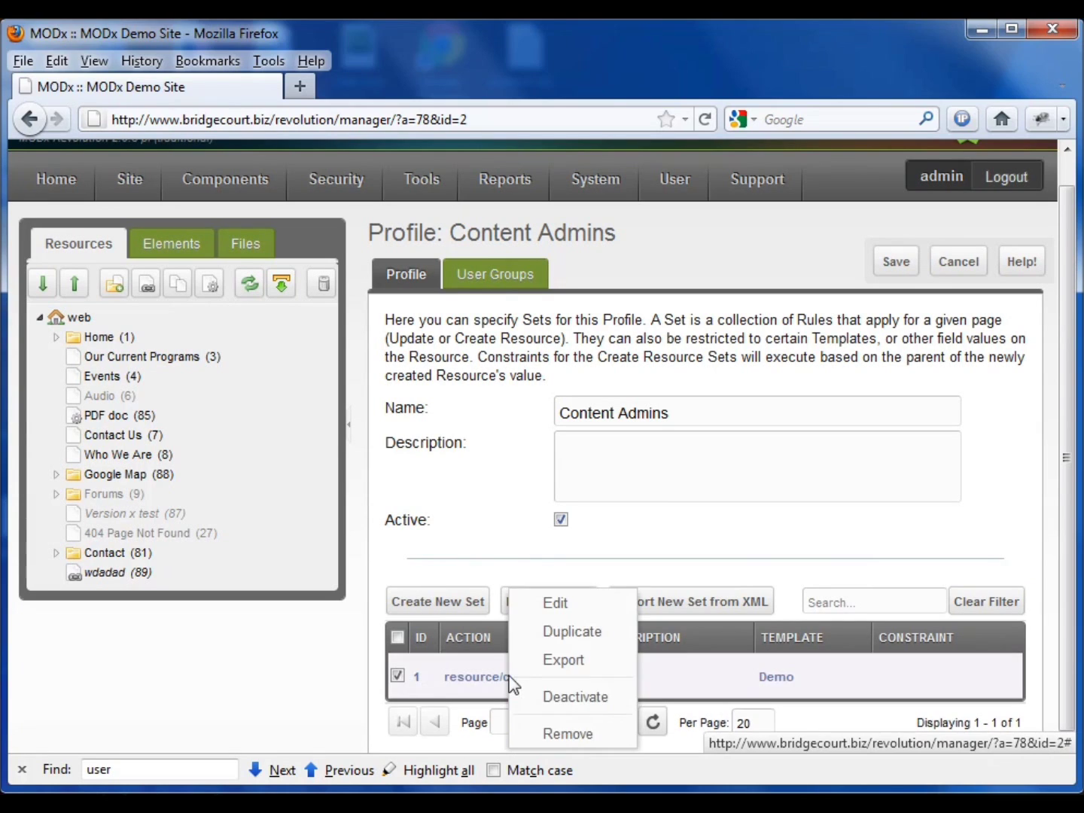
pyautogui.click(594, 612)
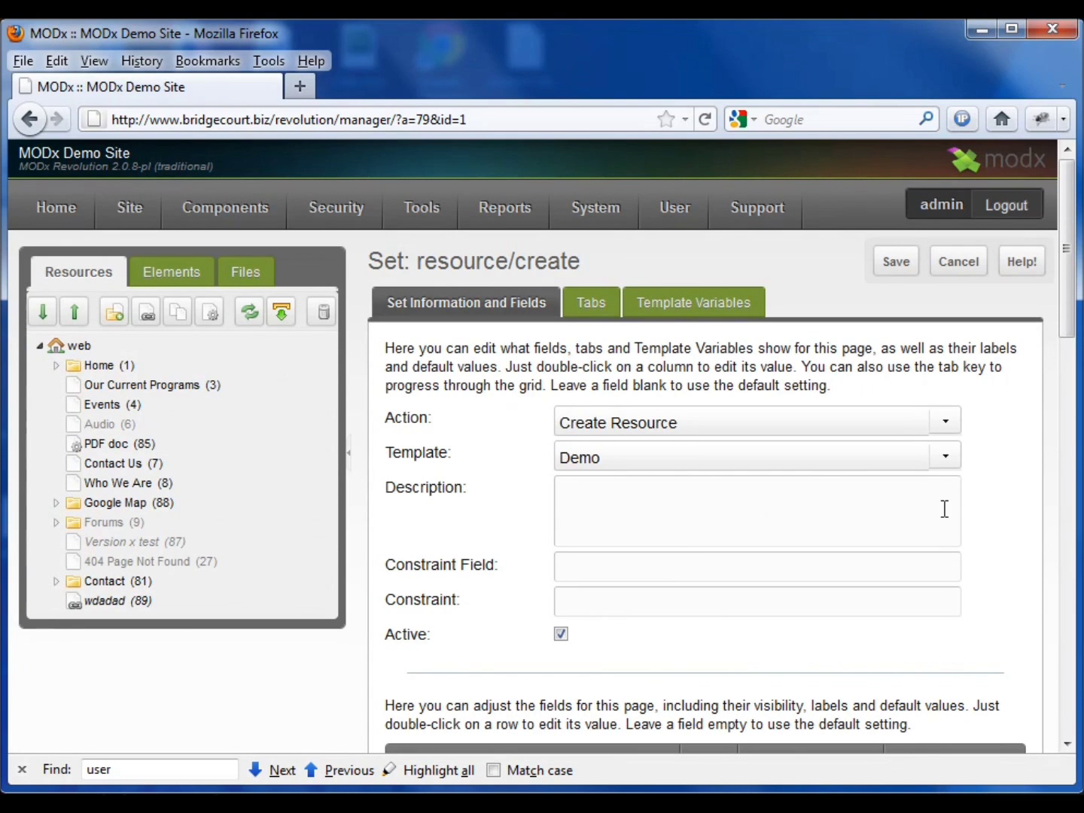
pyautogui.moveTo(1068, 308); pyautogui.dragTo(1074, 439)
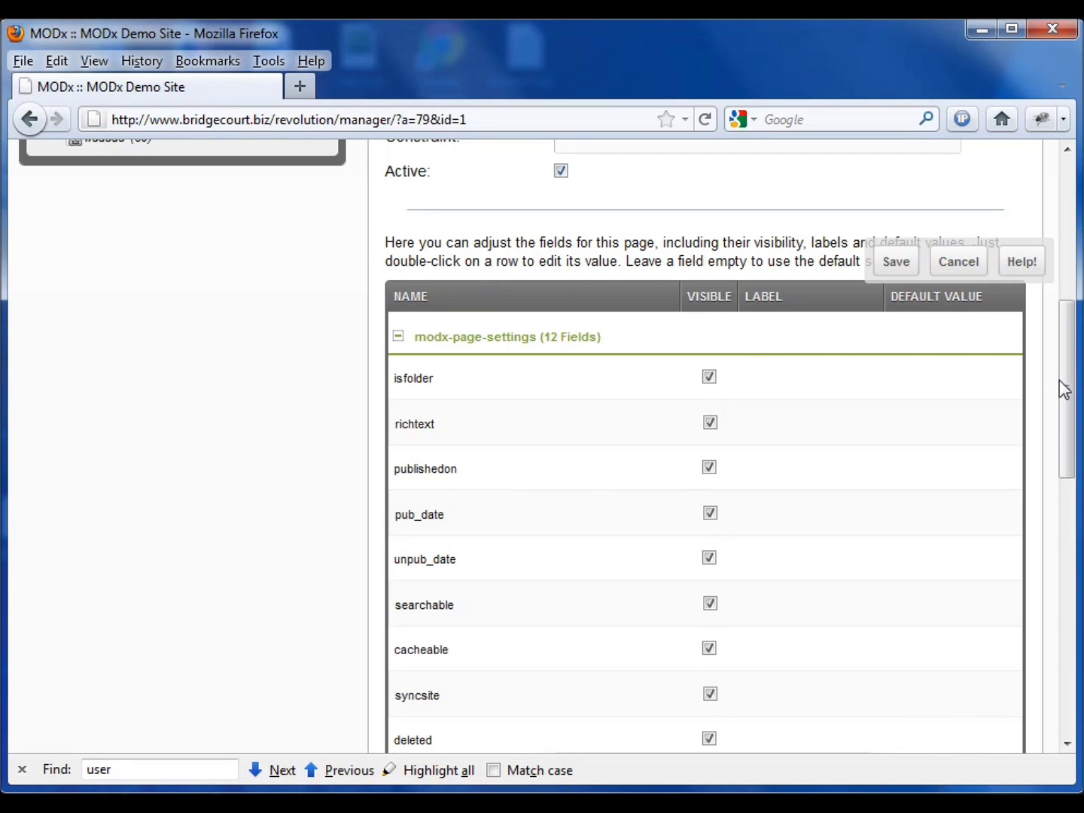
pyautogui.moveTo(1068, 412); pyautogui.dragTo(1065, 381)
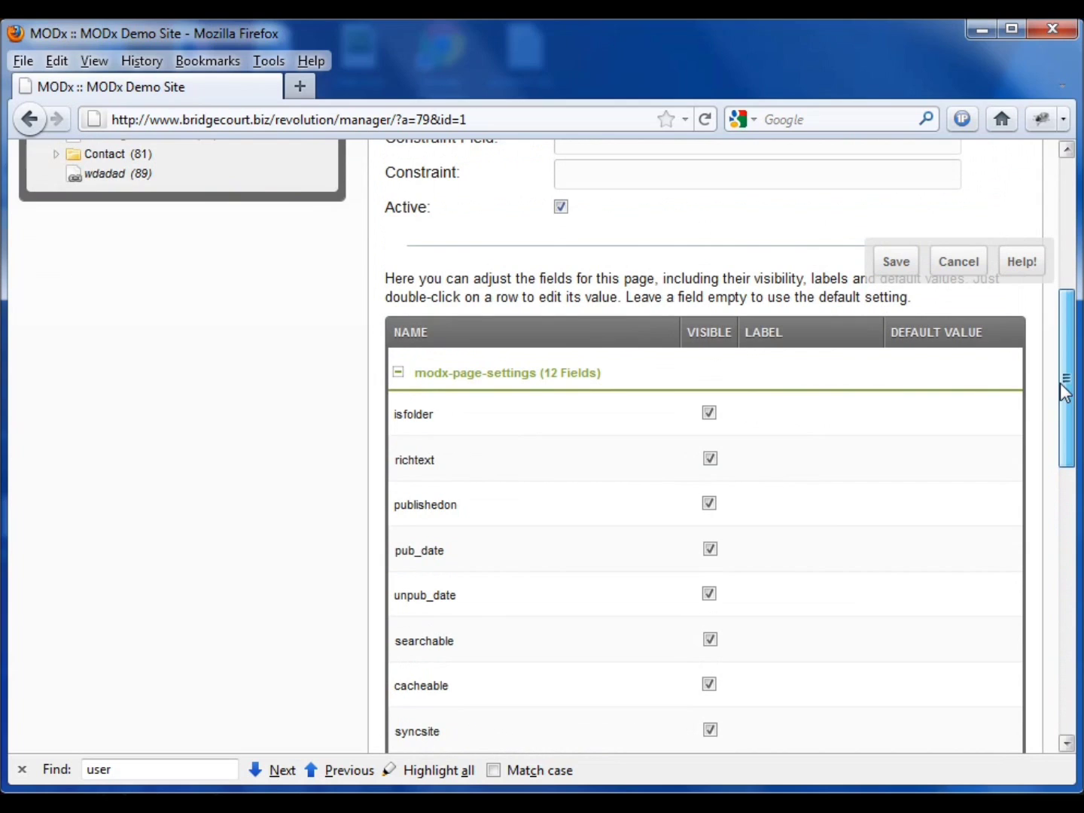
# Step: Hide the isfolder, richtext, publishedon, pub_date, content_type and content_dispo fields
pyautogui.click(709, 415)
pyautogui.click(709, 459)
pyautogui.click(710, 504)
pyautogui.click(710, 549)
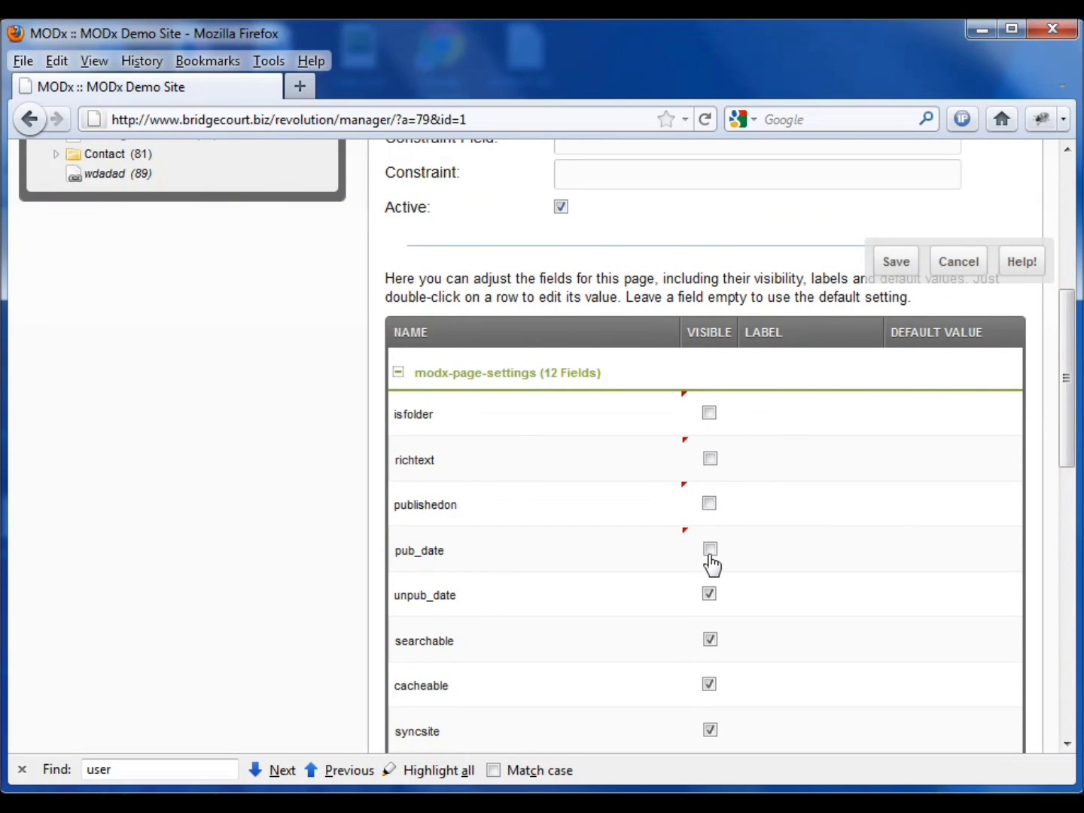
pyautogui.moveTo(1072, 407); pyautogui.dragTo(980, 519)
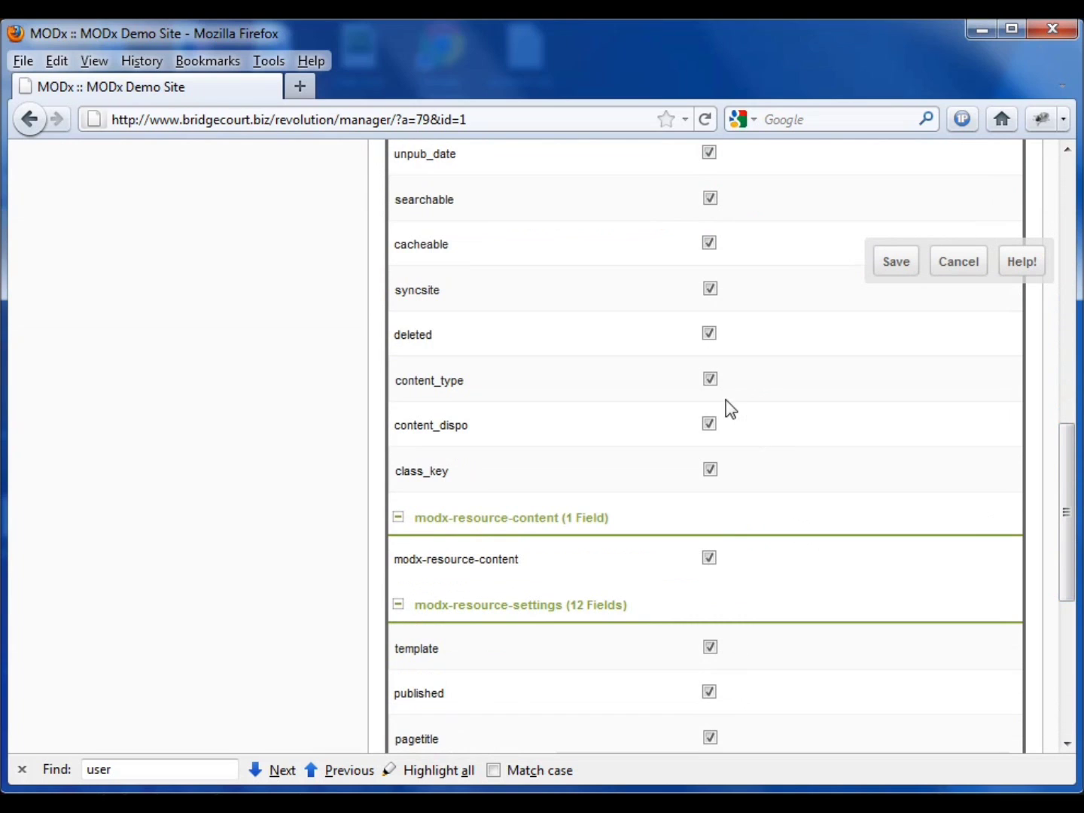
pyautogui.click(709, 378)
pyautogui.click(709, 424)
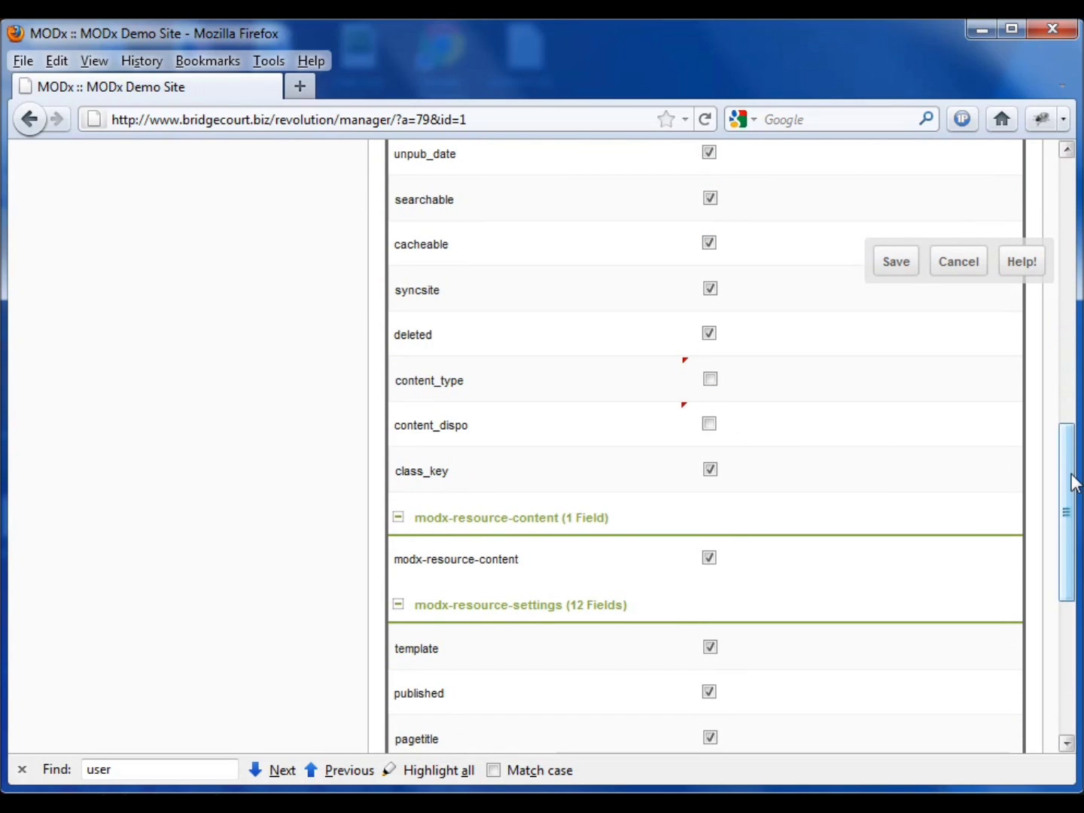
pyautogui.moveTo(1073, 482); pyautogui.dragTo(1061, 604)
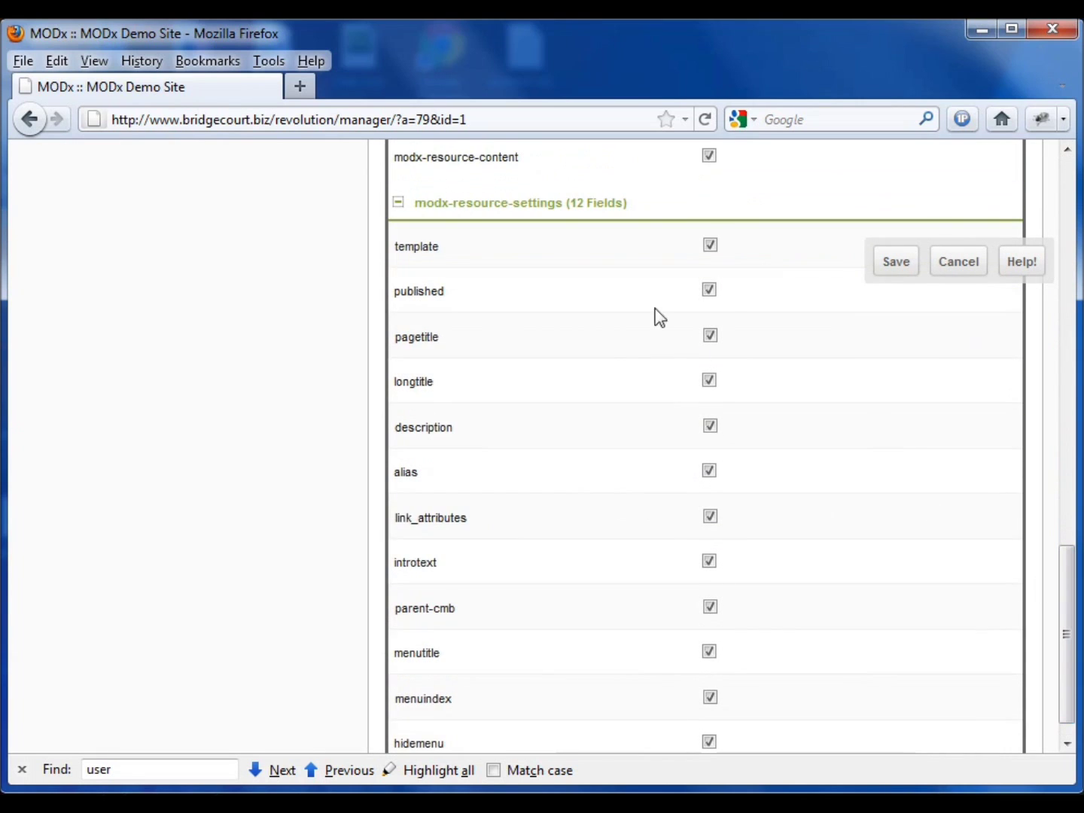
# Step: Hide template, link_attributes, introtext, parent-cmb and menuindex, then save the set
pyautogui.click(711, 247)
pyautogui.click(710, 517)
pyautogui.click(710, 561)
pyautogui.scroll(-1, 1071, 652)
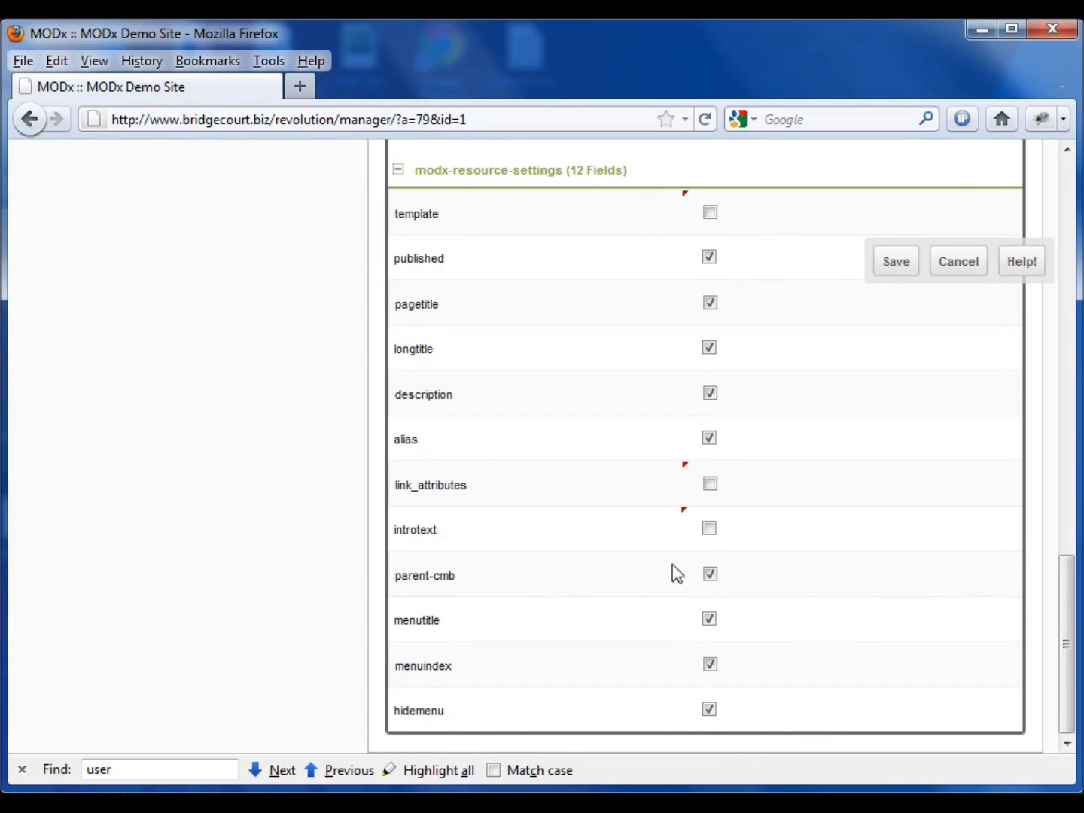
pyautogui.click(711, 575)
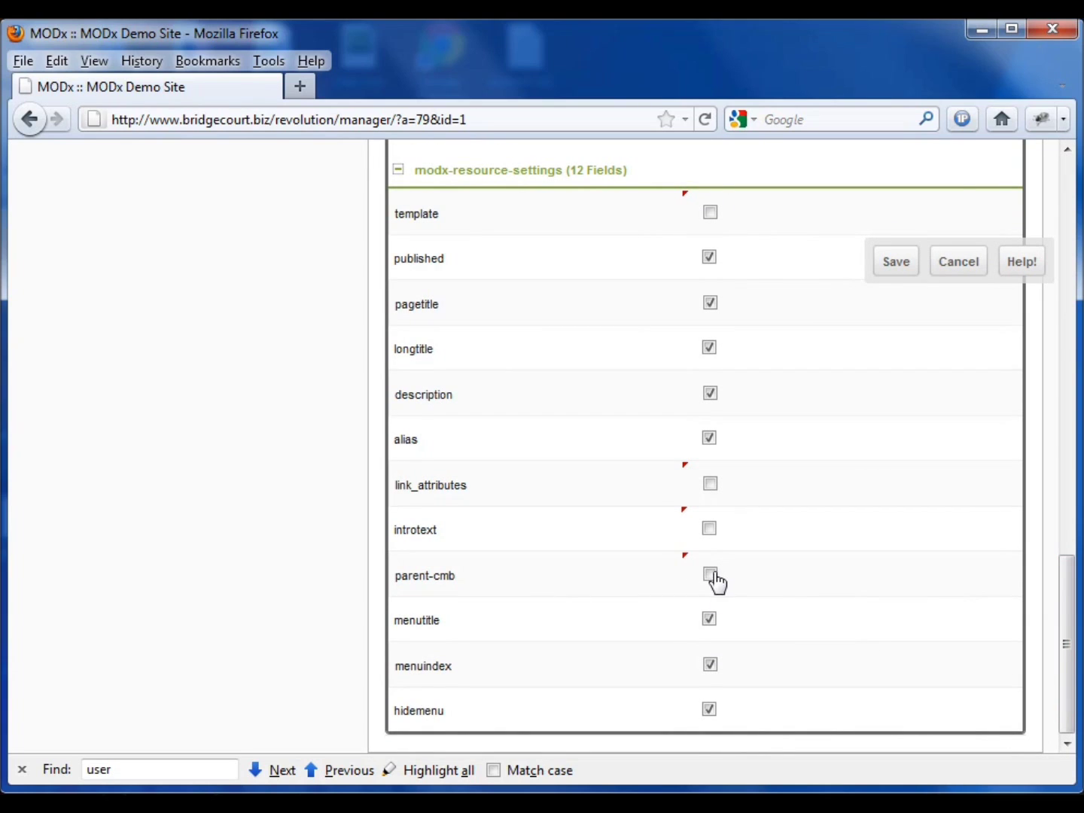
pyautogui.click(710, 667)
pyautogui.moveTo(1068, 667); pyautogui.dragTo(1075, 316)
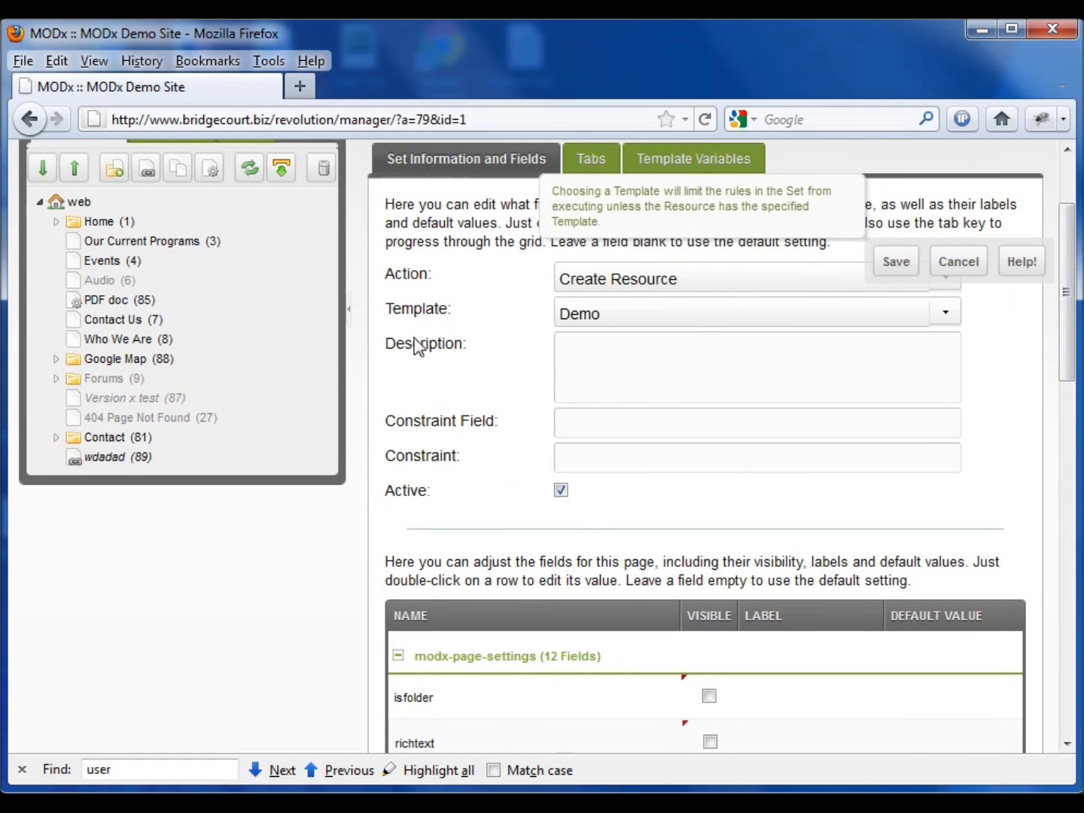
pyautogui.click(896, 271)
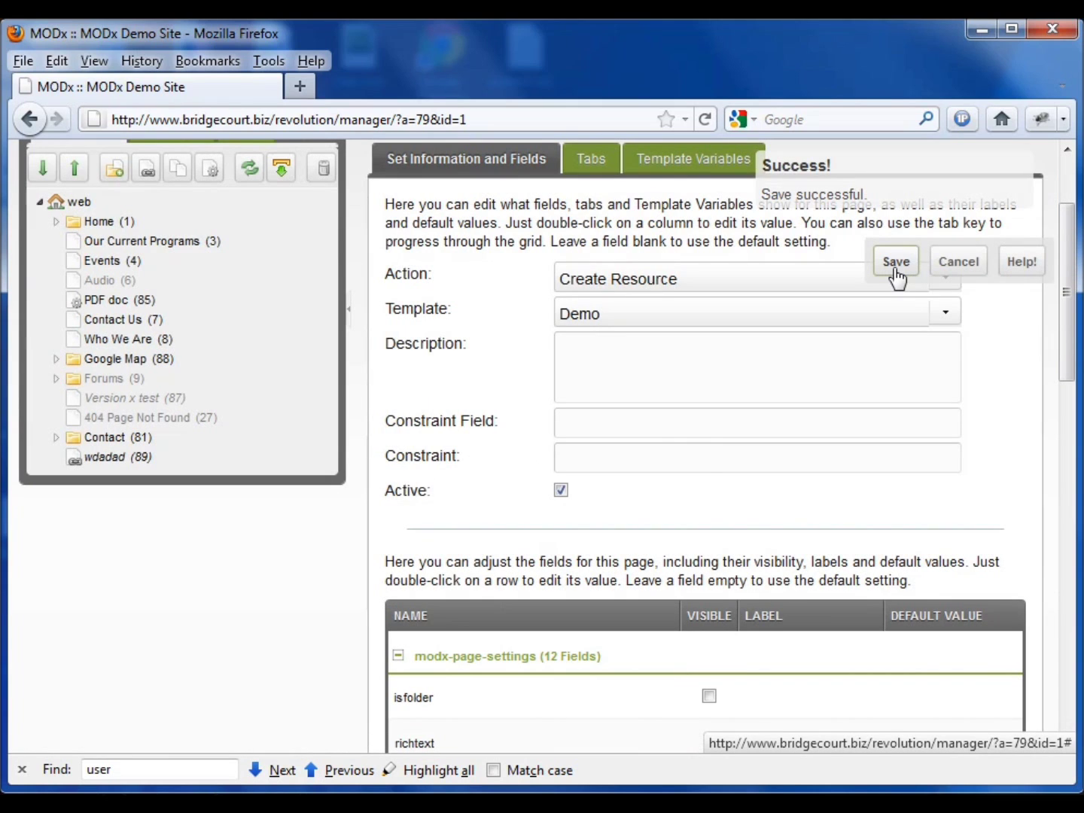
pyautogui.click(590, 162)
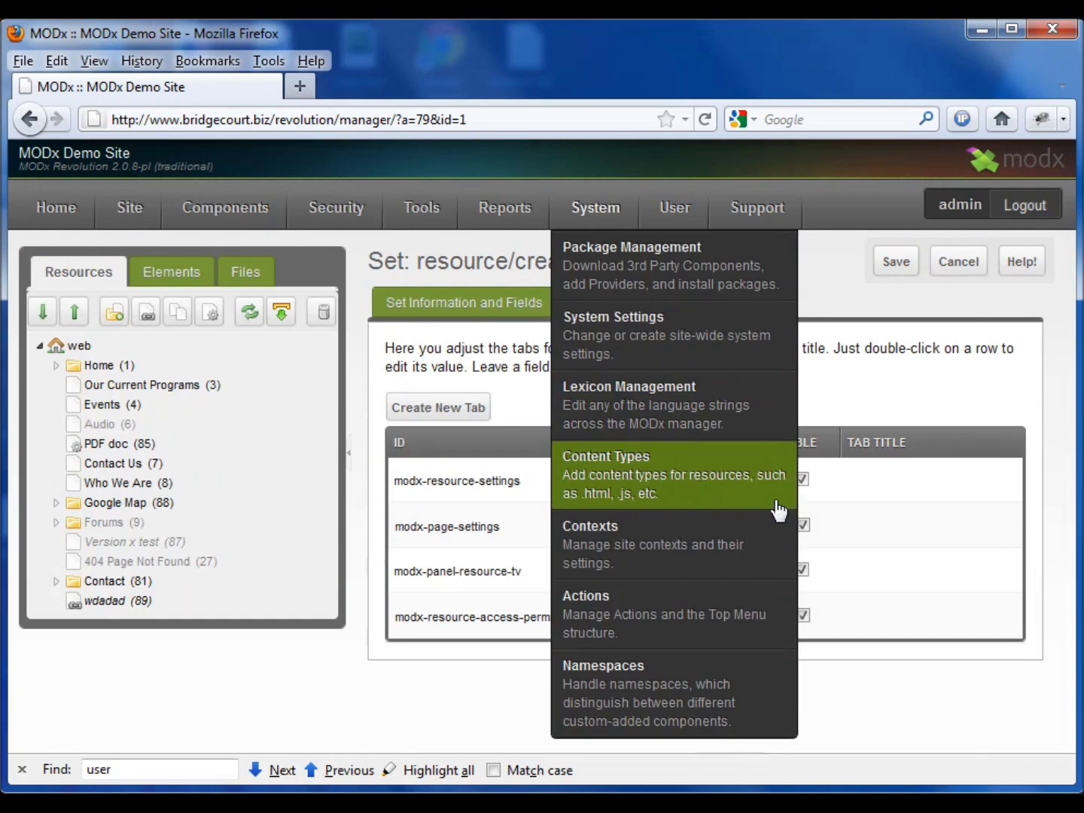
# Step: Hide the modx-page-settings and modx-resource-access-permissions tabs and save
pyautogui.click(804, 526)
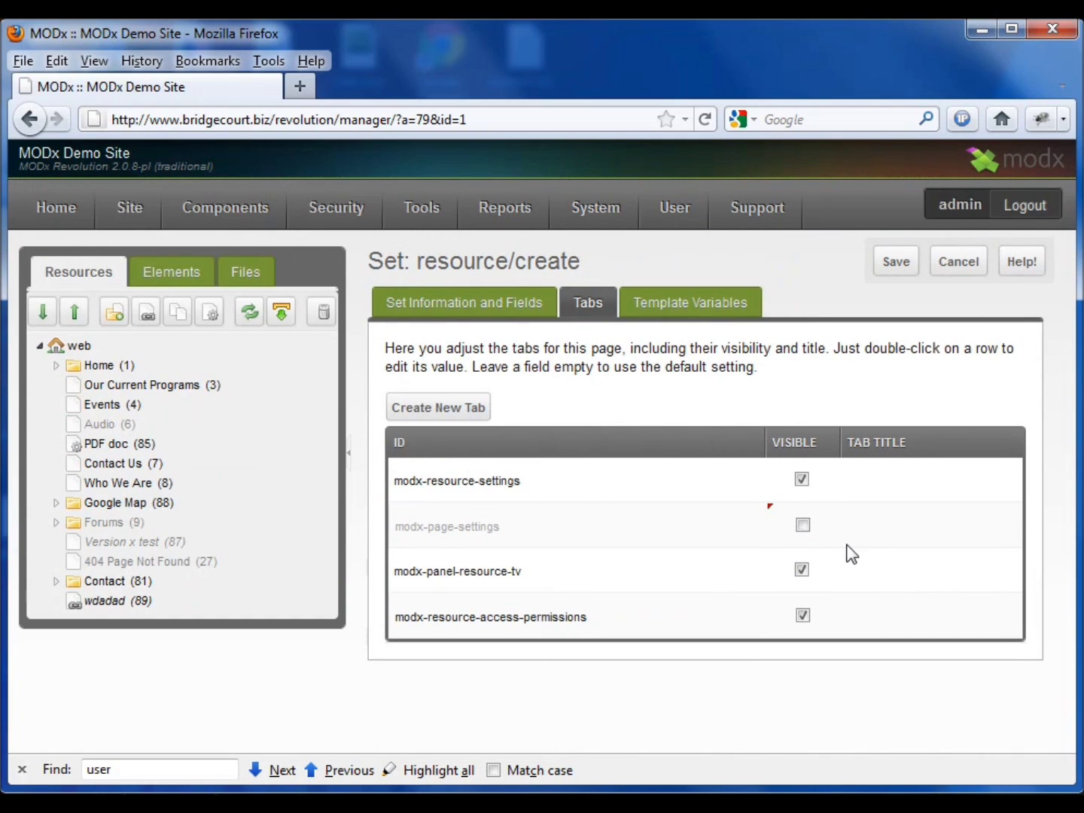
pyautogui.click(804, 617)
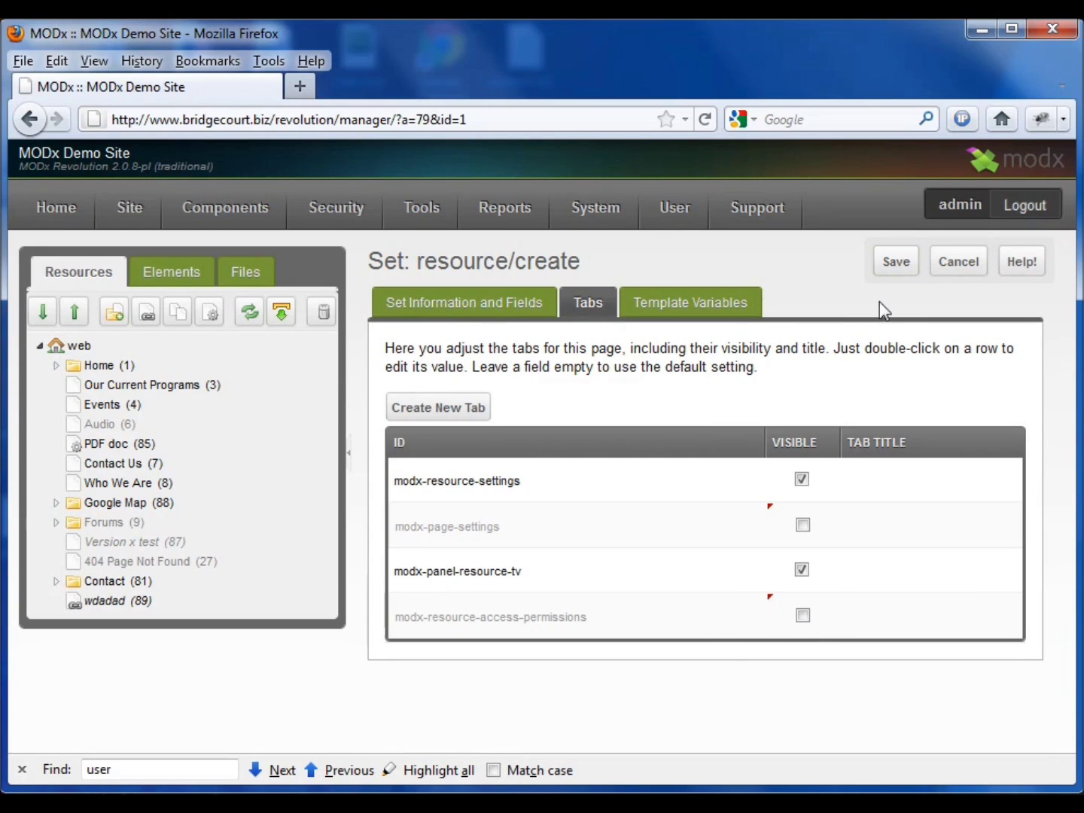
pyautogui.click(886, 267)
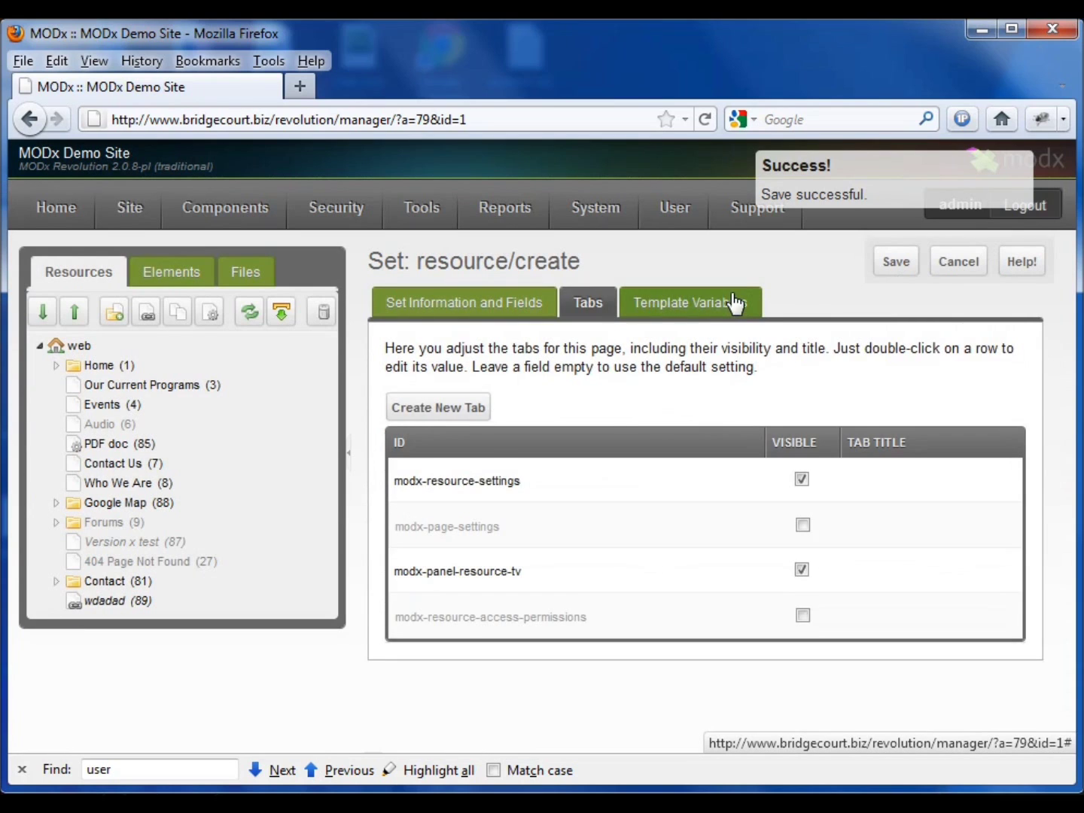
# Step: Hide the mkrLatLng, mkrImg and mkrContent template variables and save the set
pyautogui.click(734, 304)
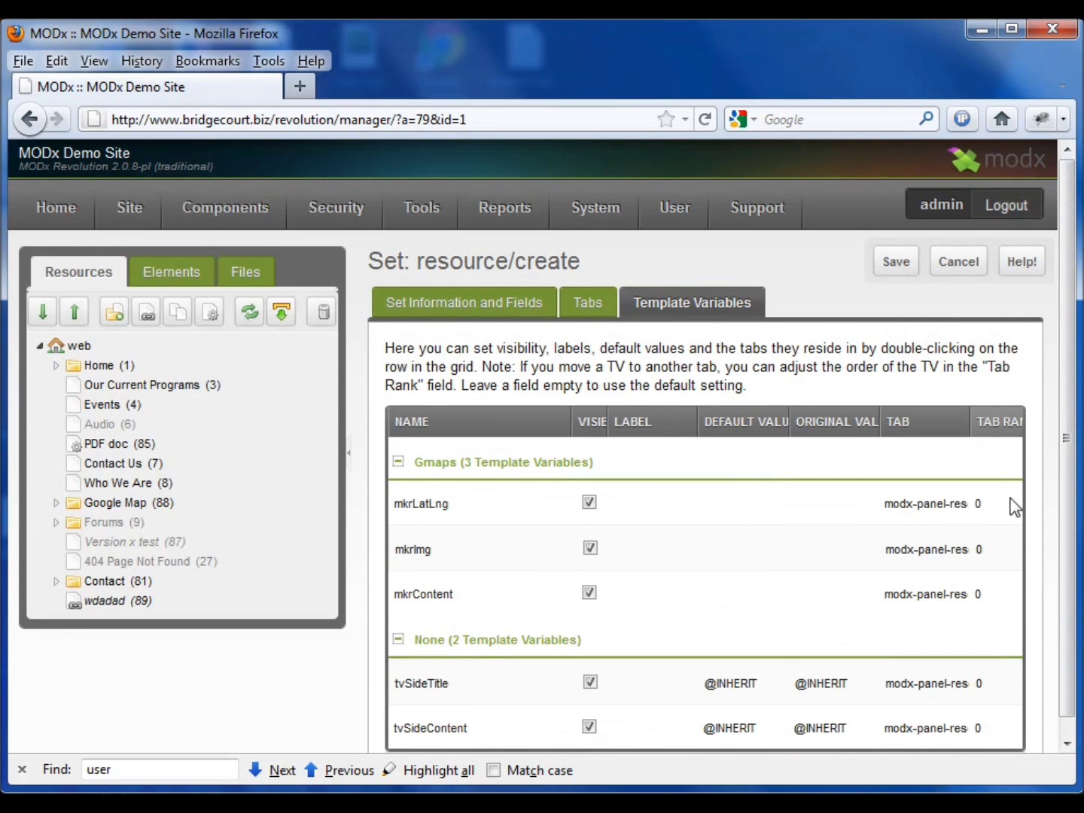
pyautogui.scroll(-1, 1067, 422)
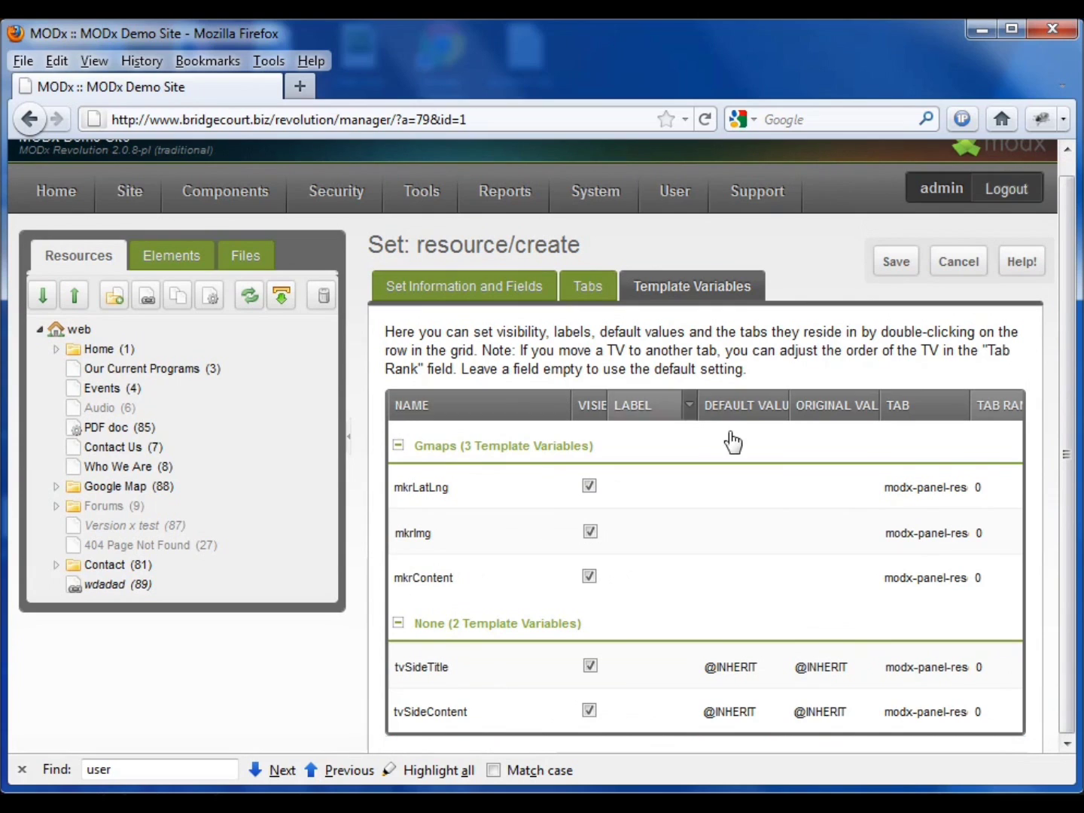
pyautogui.click(589, 486)
pyautogui.click(590, 533)
pyautogui.click(589, 577)
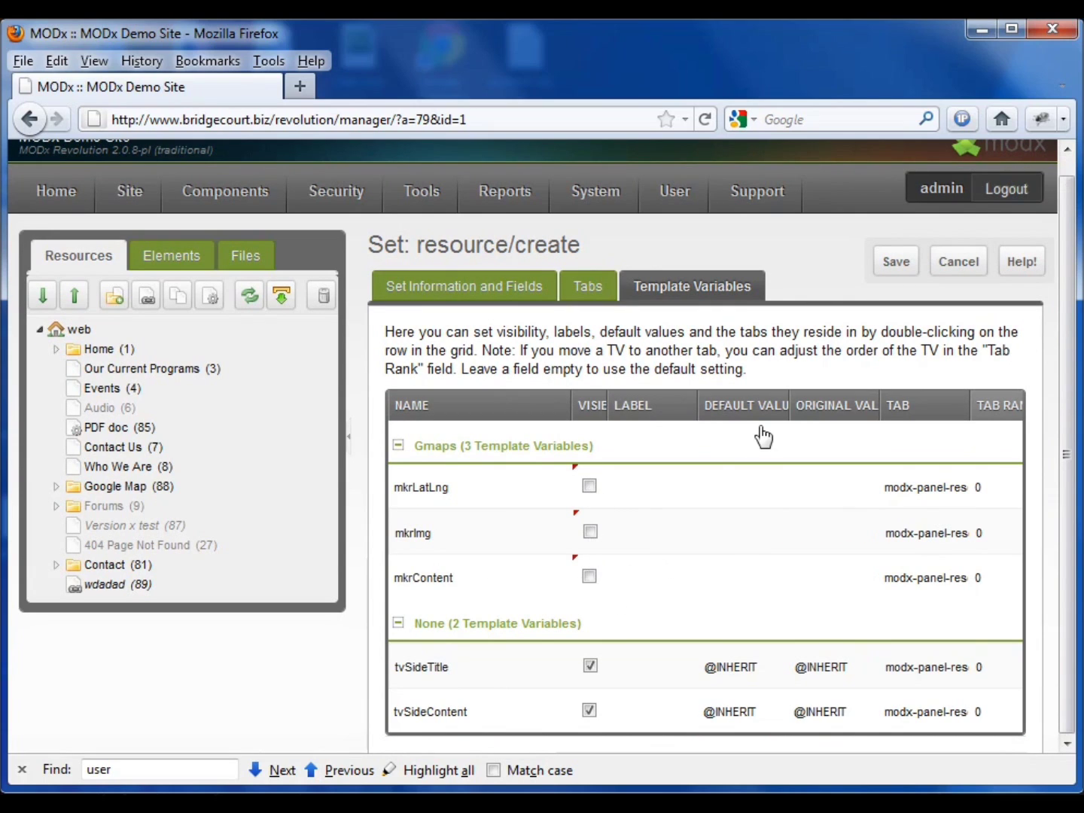
pyautogui.click(901, 267)
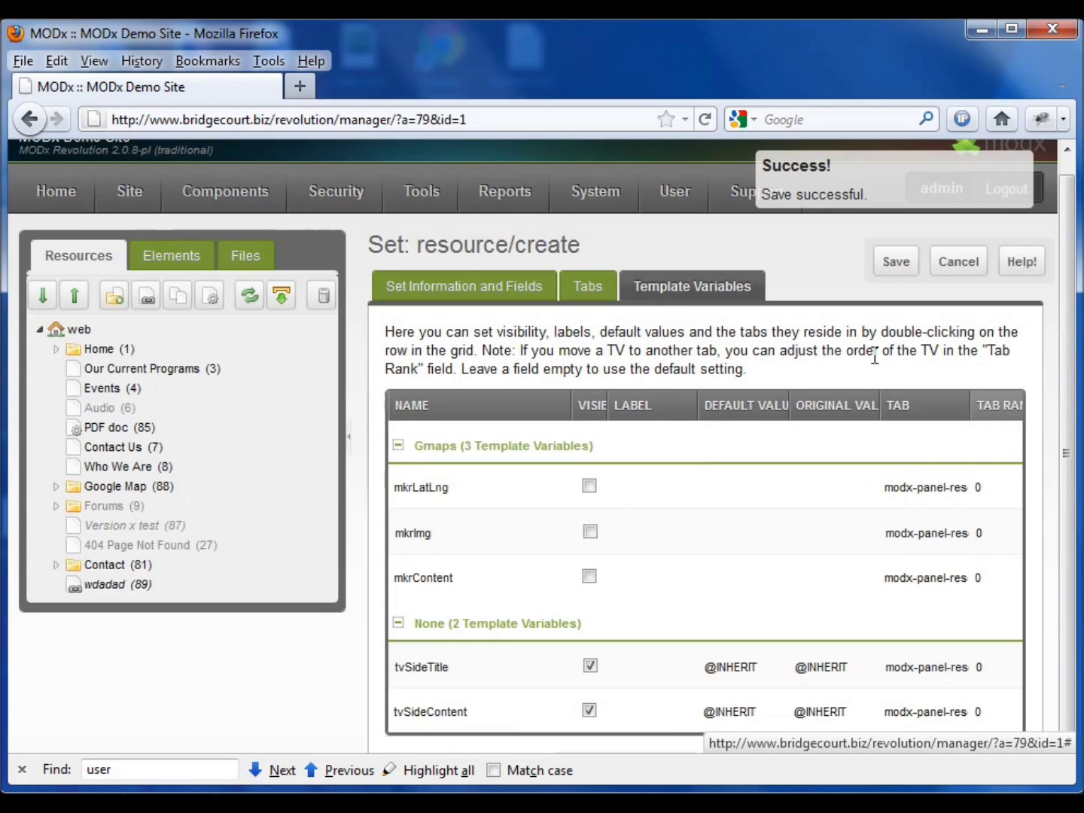
pyautogui.click(437, 283)
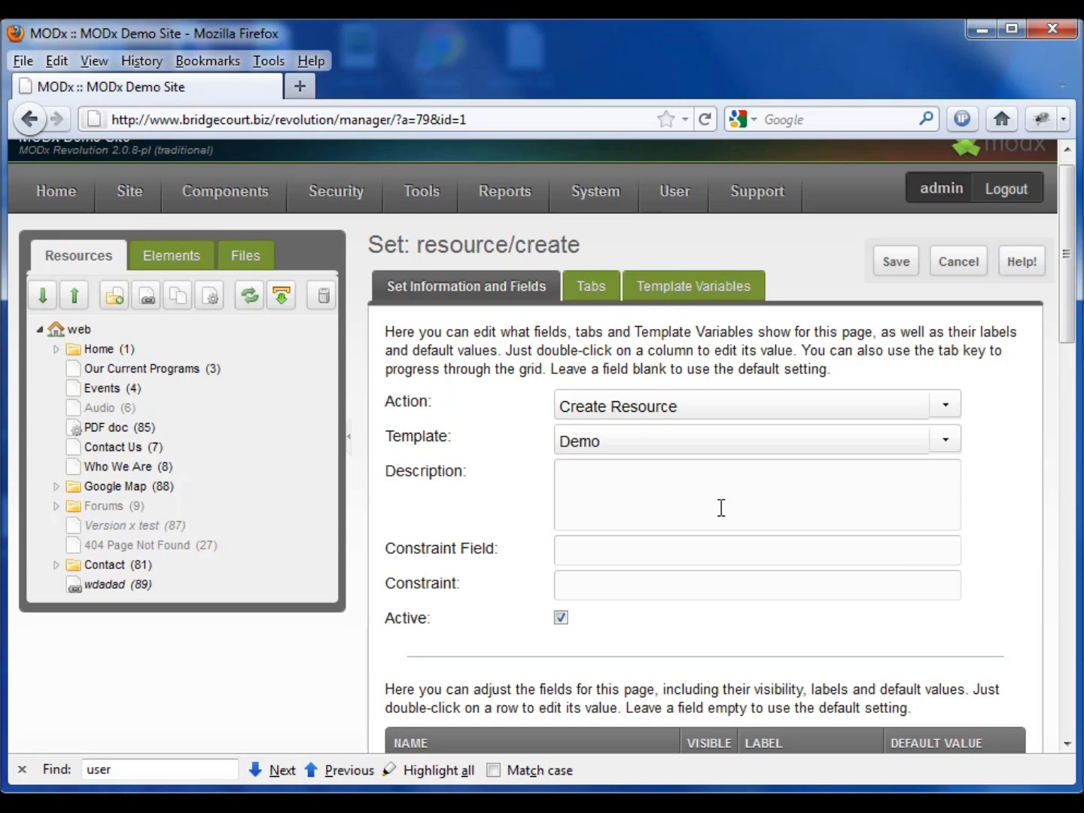
pyautogui.click(896, 265)
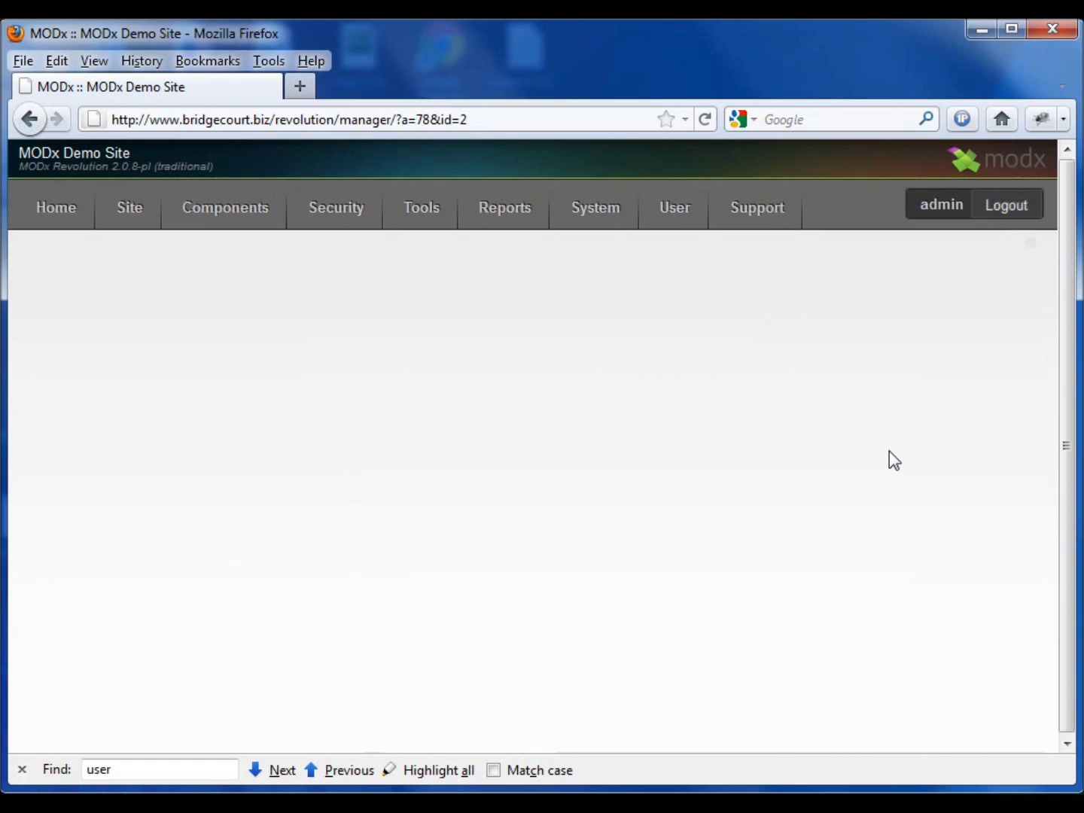
# Step: Duplicate the resource/create set and edit the new copy, set 2
pyautogui.scroll(-1, 840, 602)
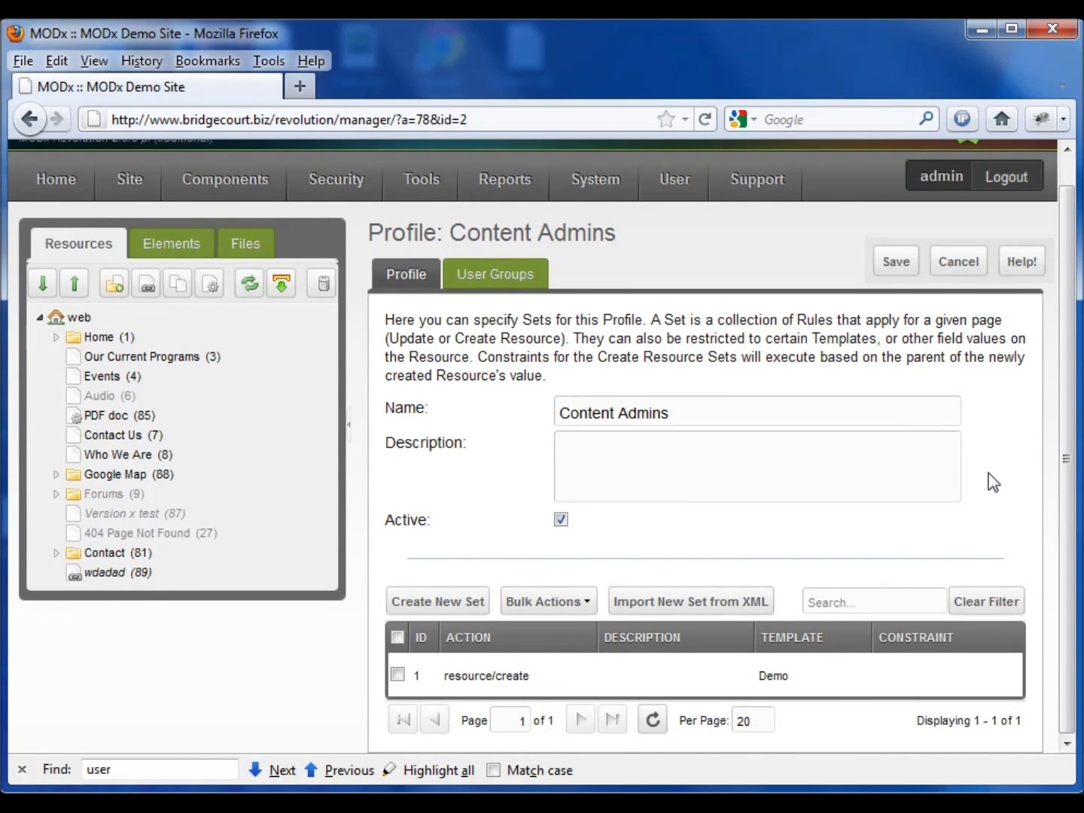
pyautogui.rightClick(499, 679)
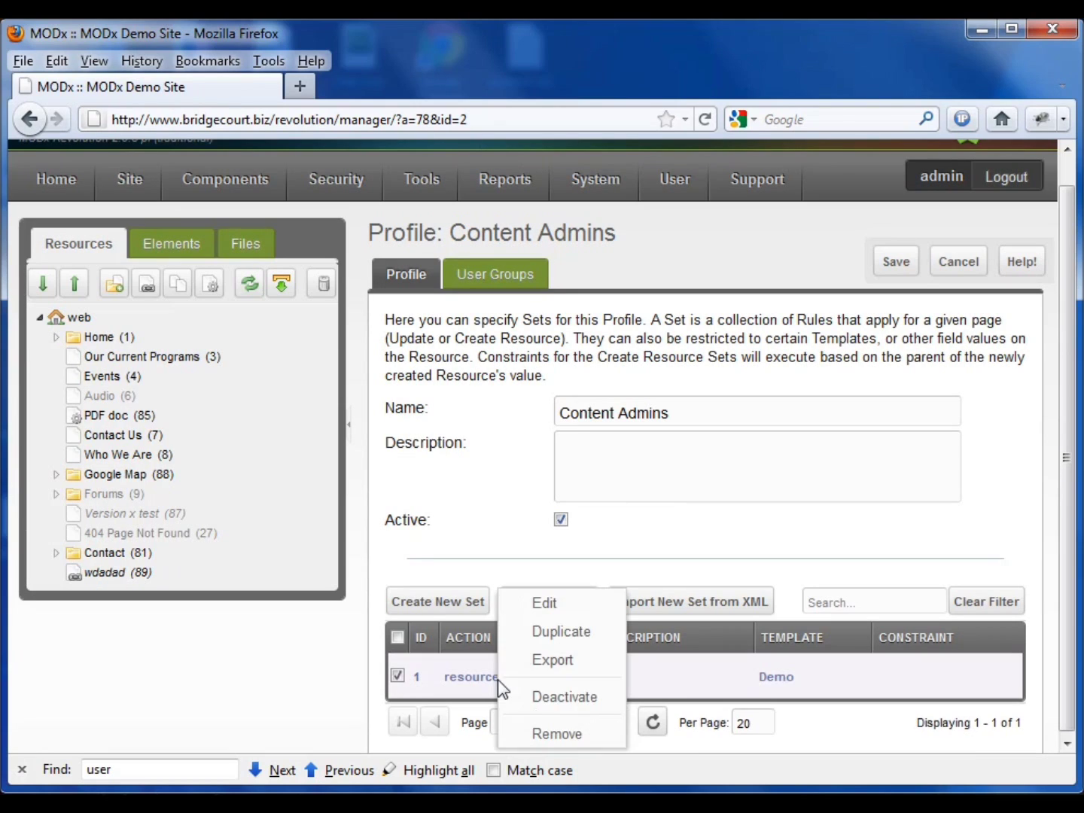
pyautogui.click(570, 633)
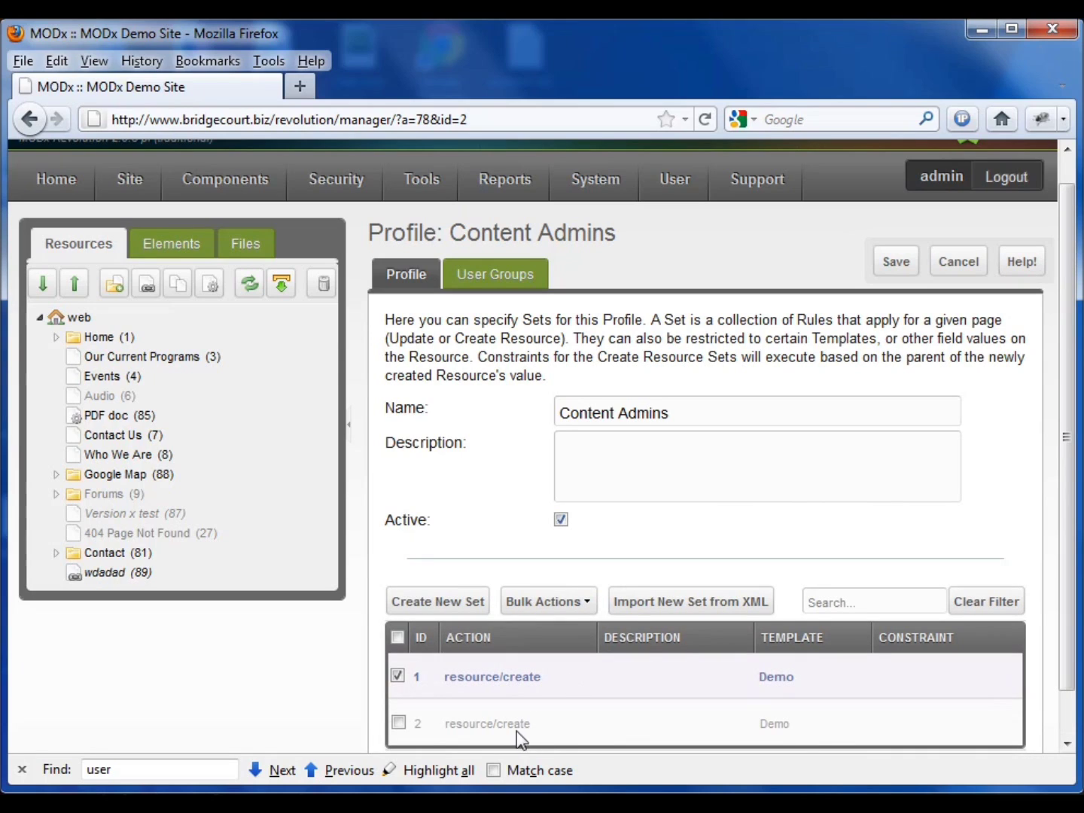
pyautogui.rightClick(519, 726)
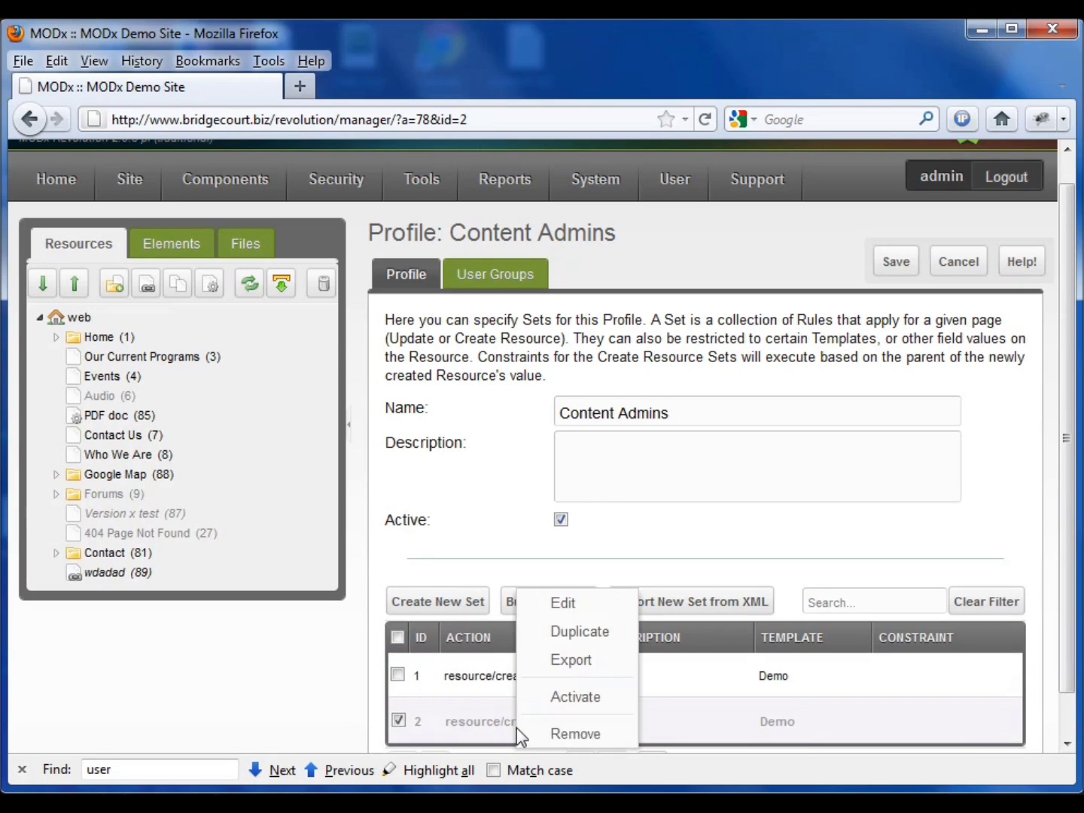
pyautogui.click(587, 610)
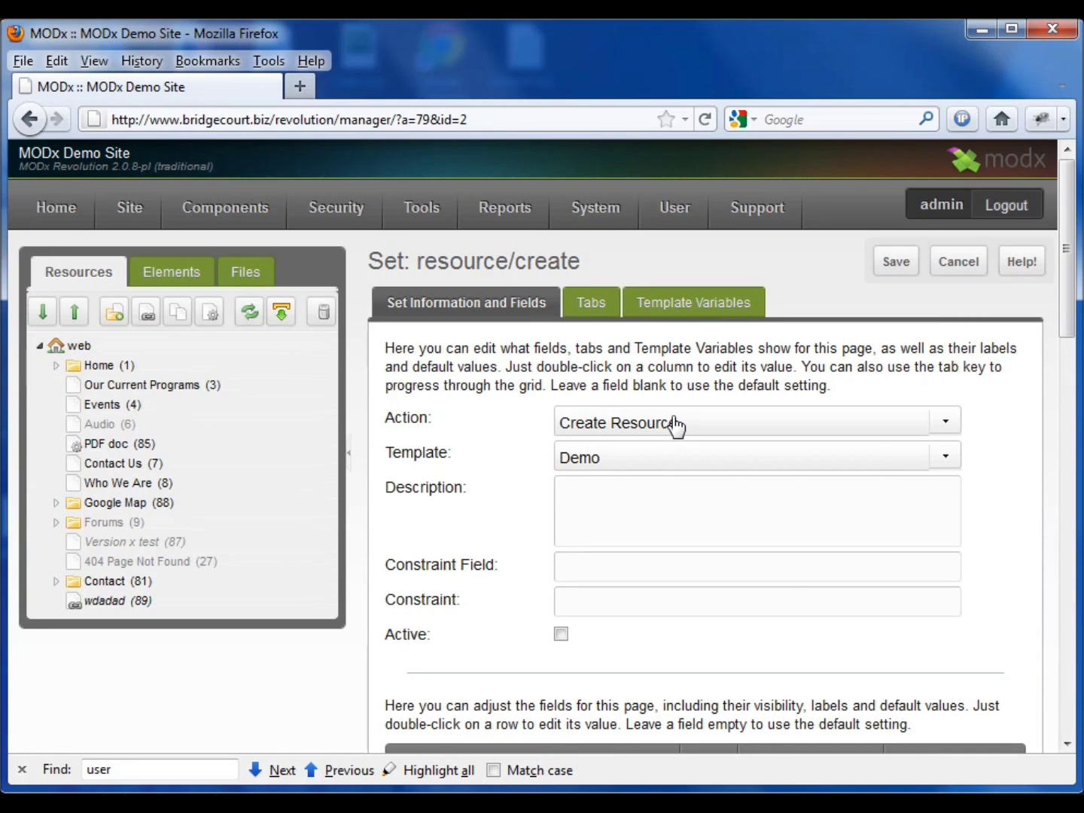
# Step: Set the duplicated set to apply to Update Resource and mark it active
pyautogui.click(672, 422)
pyautogui.click(663, 478)
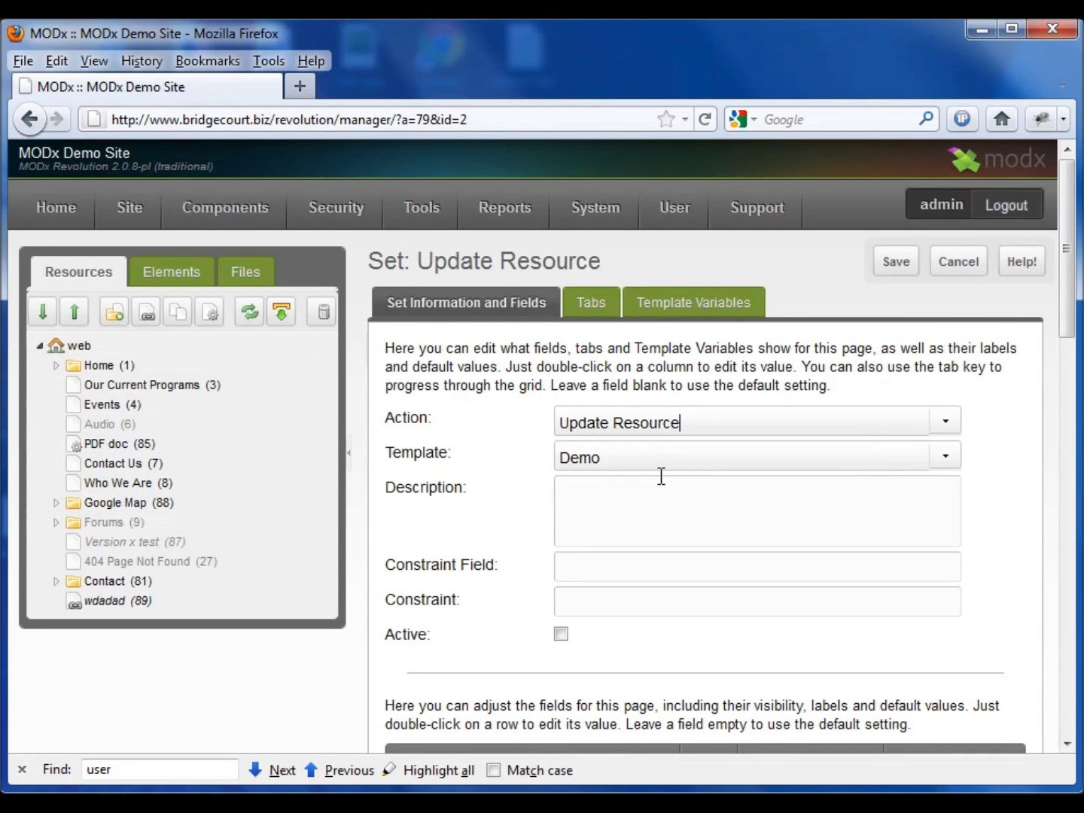
pyautogui.click(561, 634)
pyautogui.scroll(-10, 829, 534)
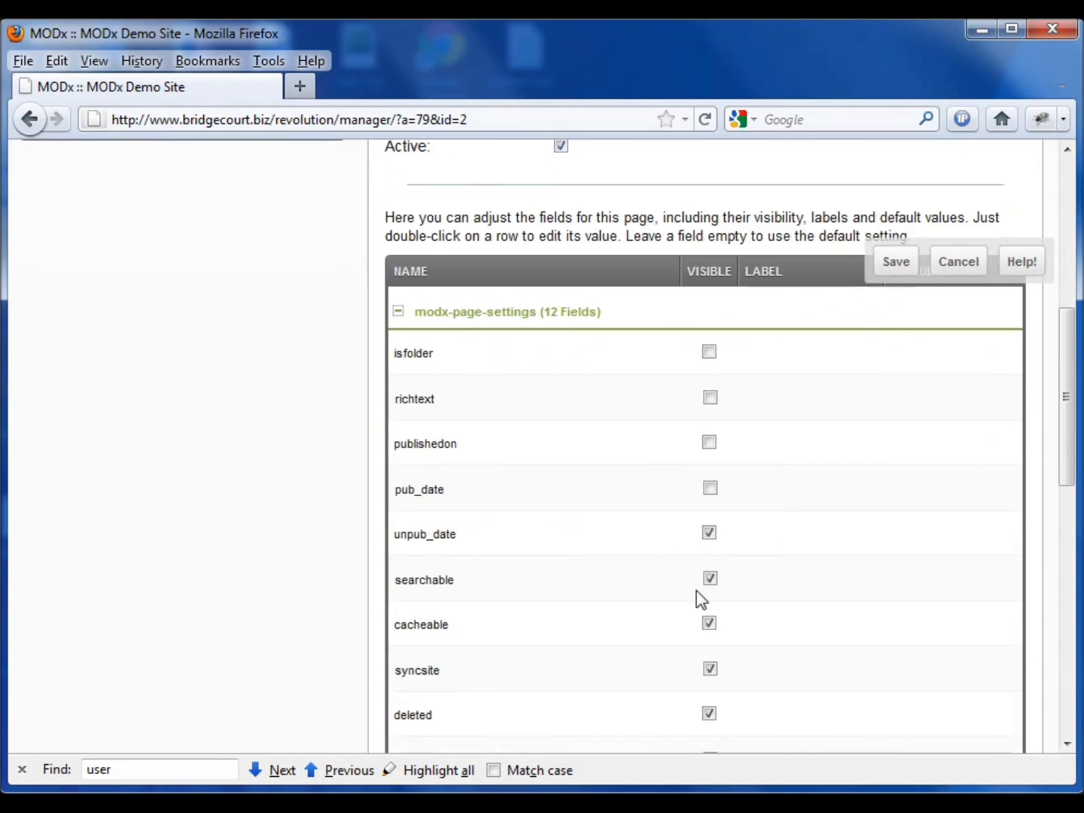
pyautogui.scroll(-11, 702, 590)
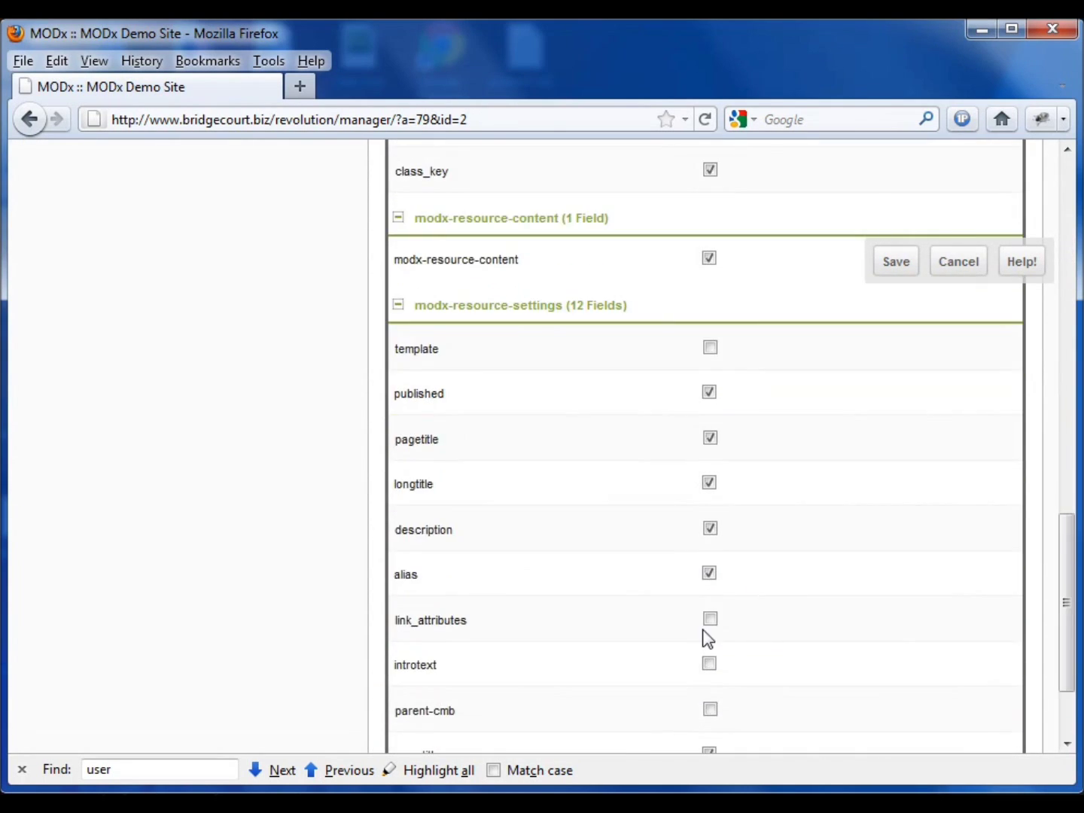
pyautogui.scroll(20, 708, 639)
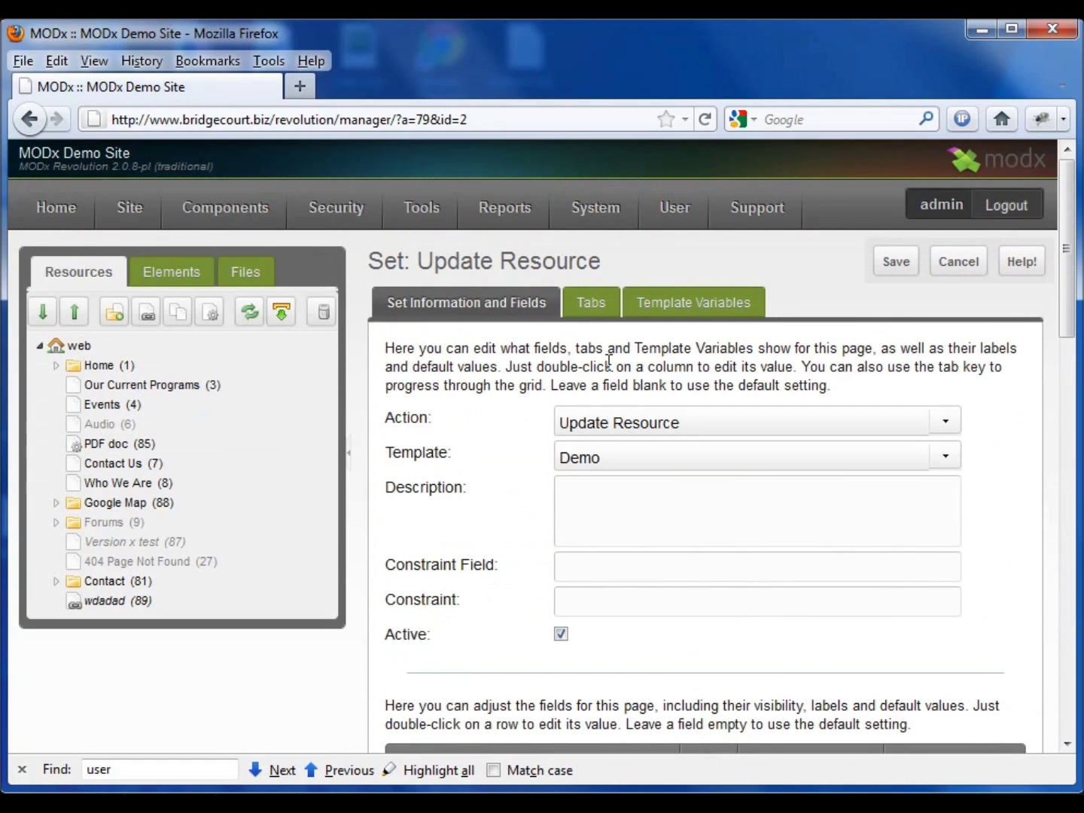
# Step: Review the set's tab and template variable visibility, then save it and return to the profile
pyautogui.click(603, 305)
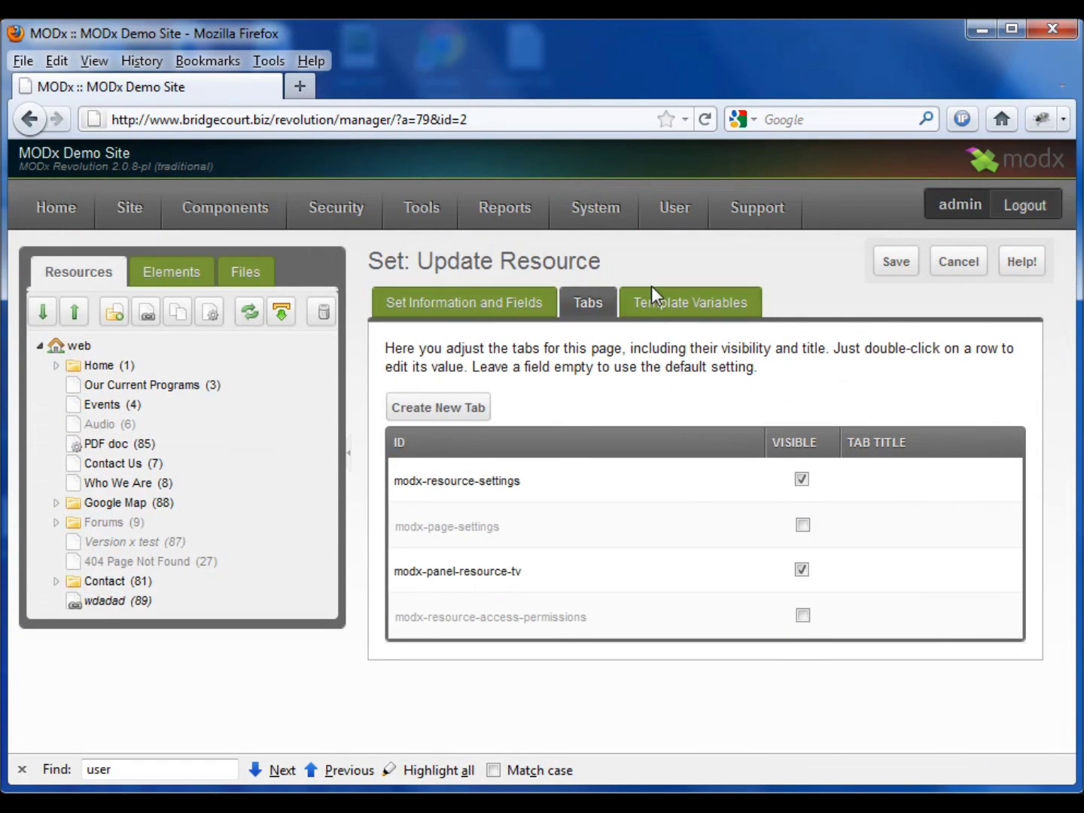
pyautogui.click(657, 301)
pyautogui.click(472, 302)
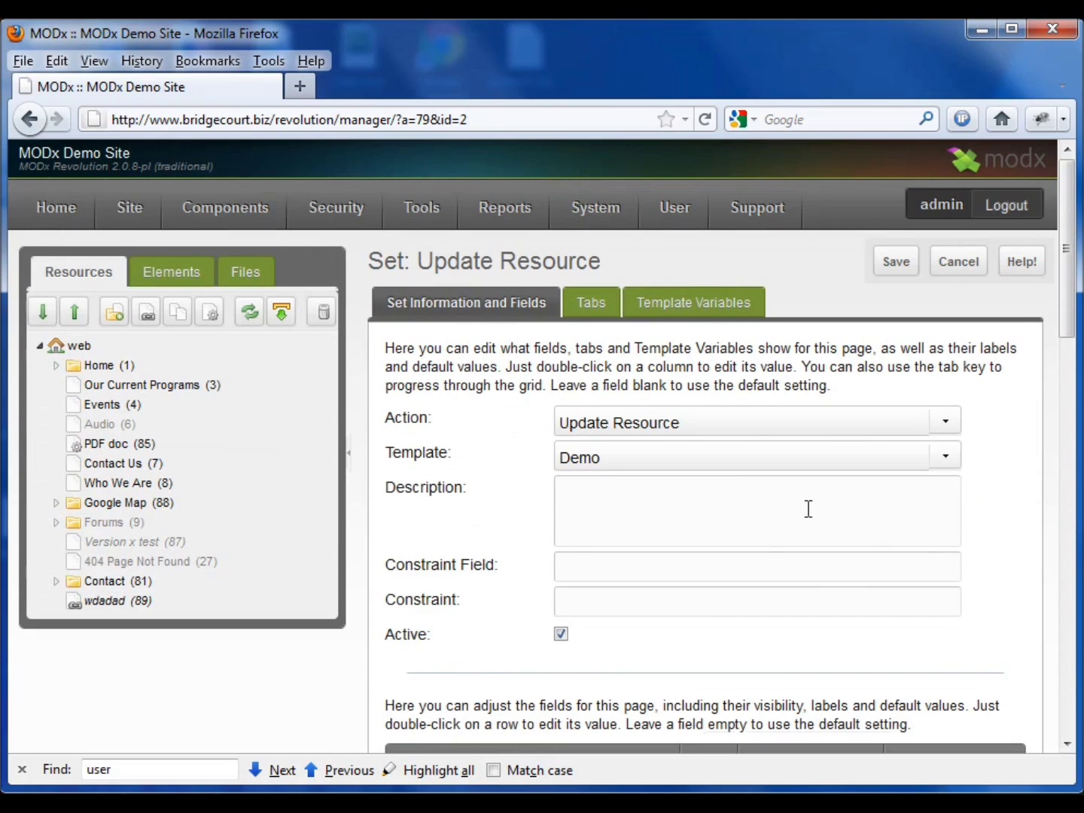
pyautogui.scroll(-1, 659, 570)
pyautogui.scroll(-3, 660, 575)
pyautogui.scroll(5, 661, 581)
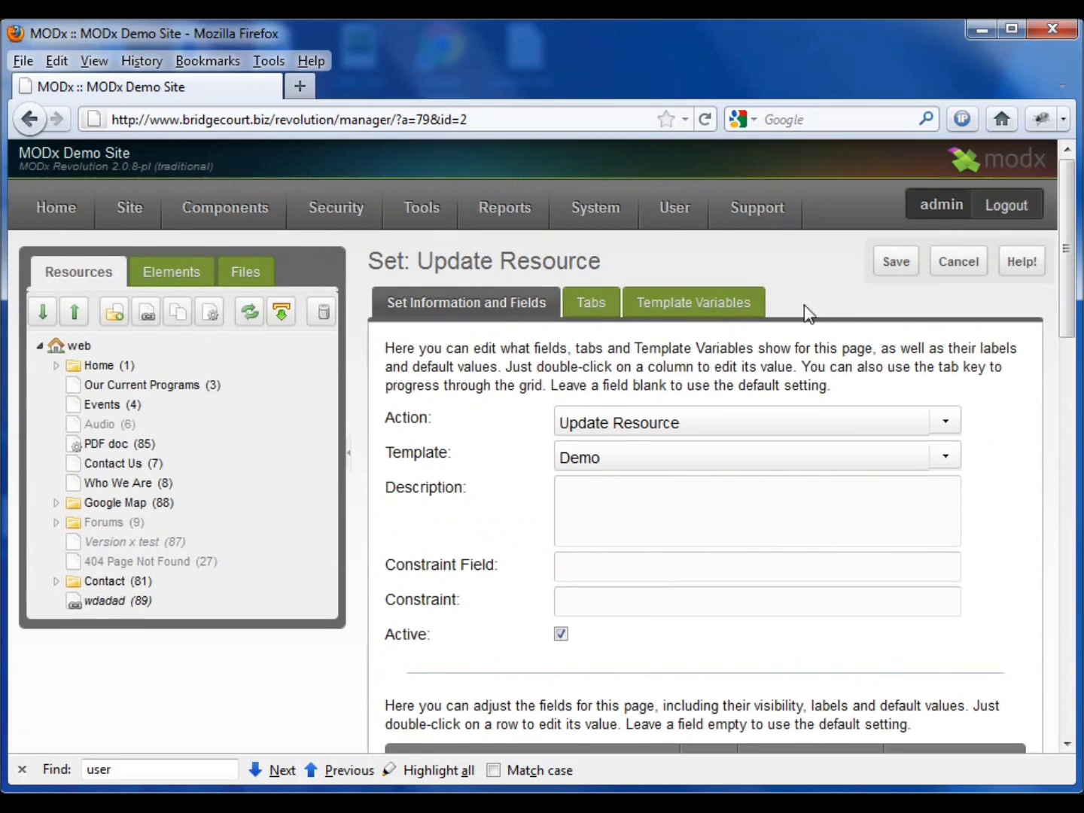
pyautogui.click(892, 271)
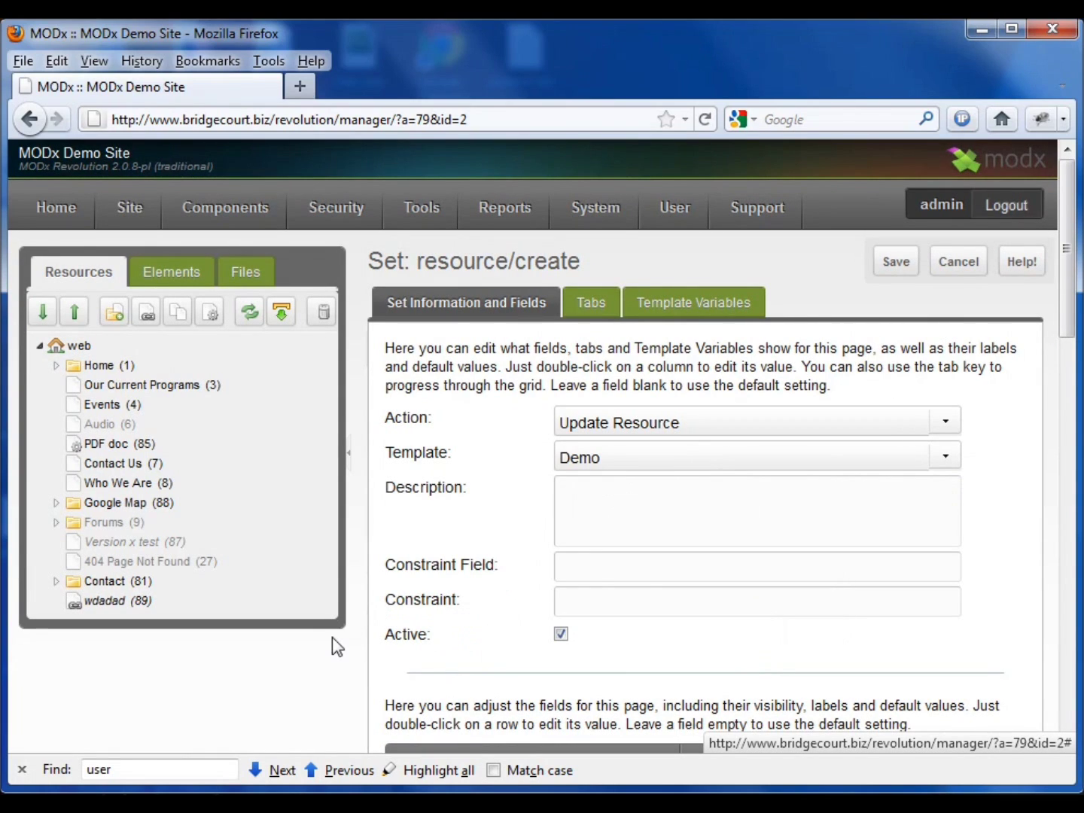
pyautogui.click(963, 270)
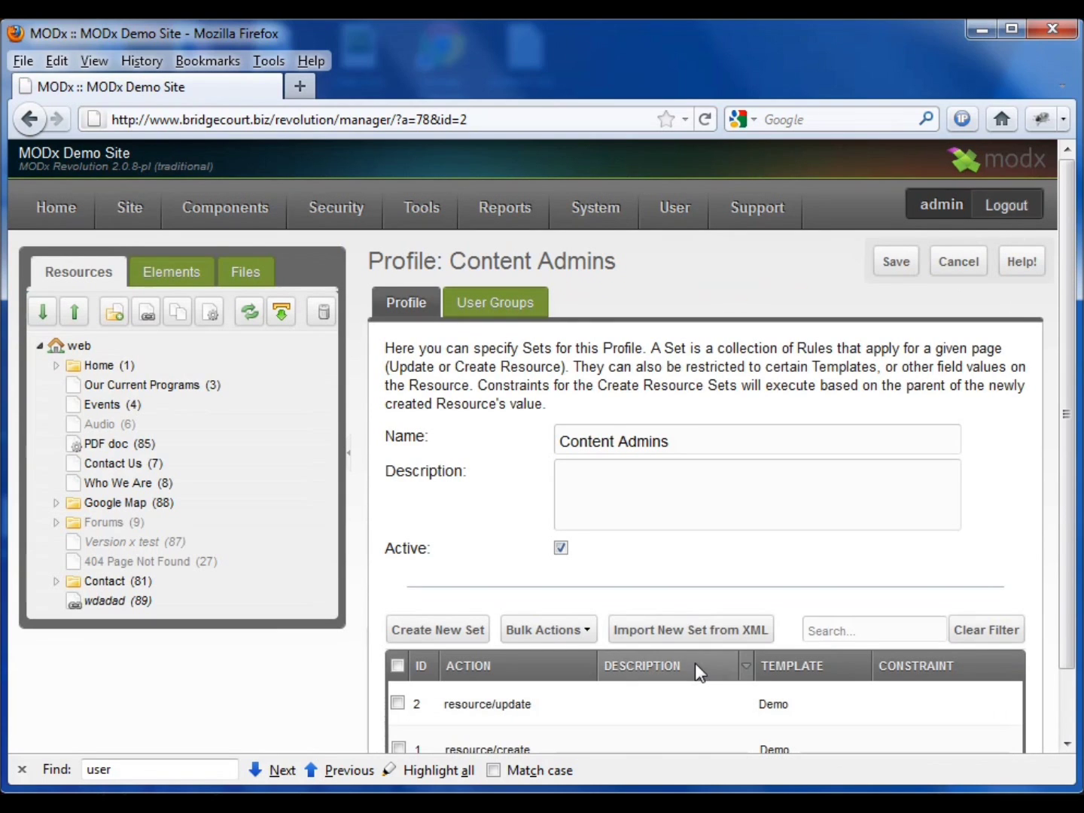
# Step: Bring up the context menu for the resource/update set in the Sets grid
pyautogui.scroll(-2, 1001, 550)
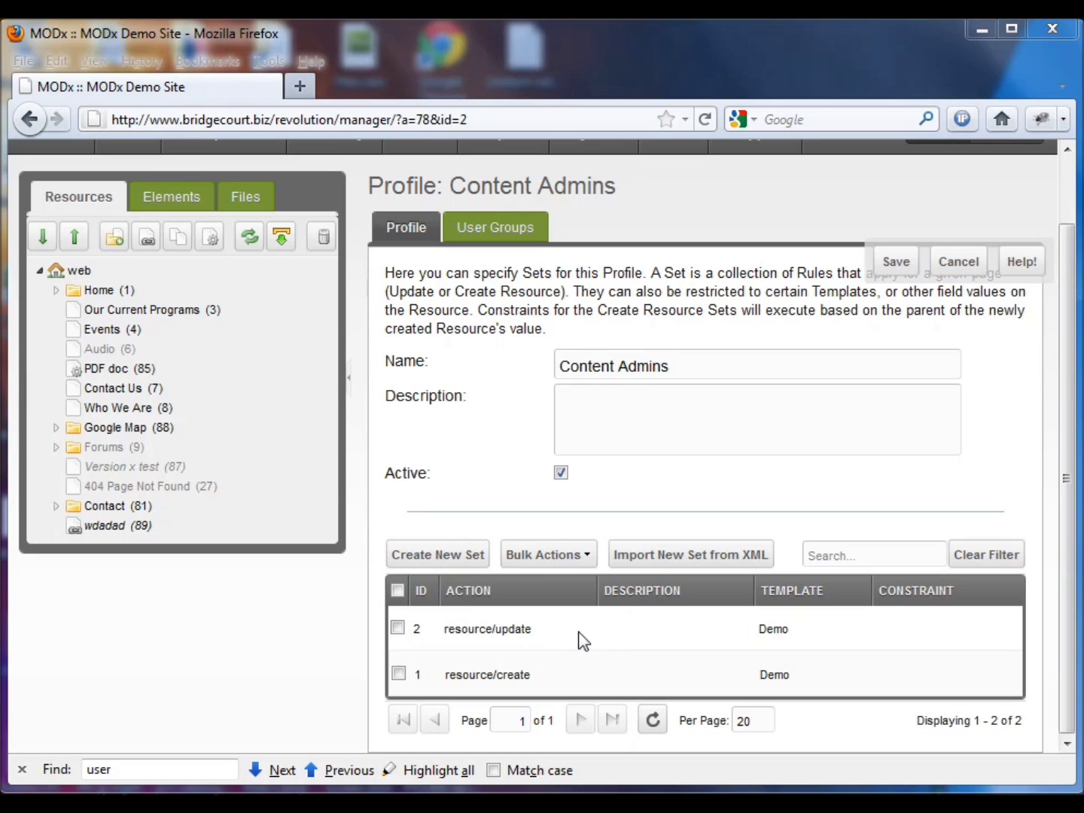
pyautogui.rightClick(503, 630)
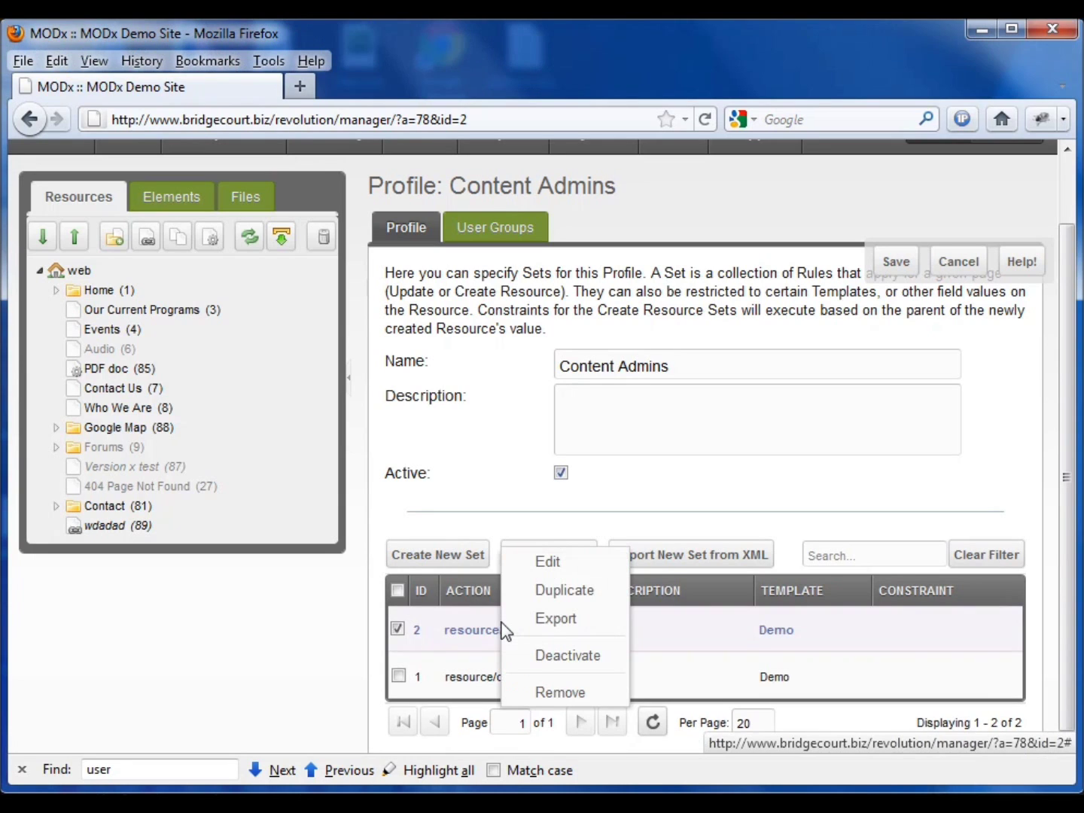
pyautogui.click(603, 620)
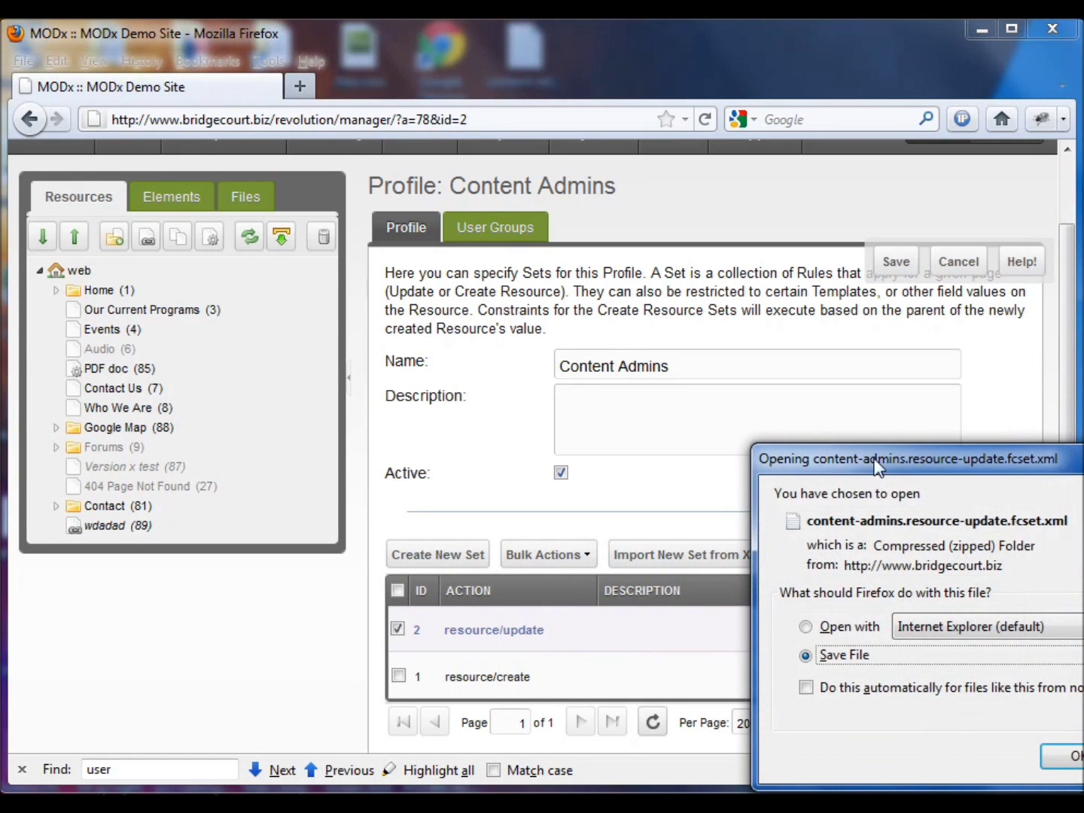
pyautogui.moveTo(874, 459); pyautogui.dragTo(445, 297)
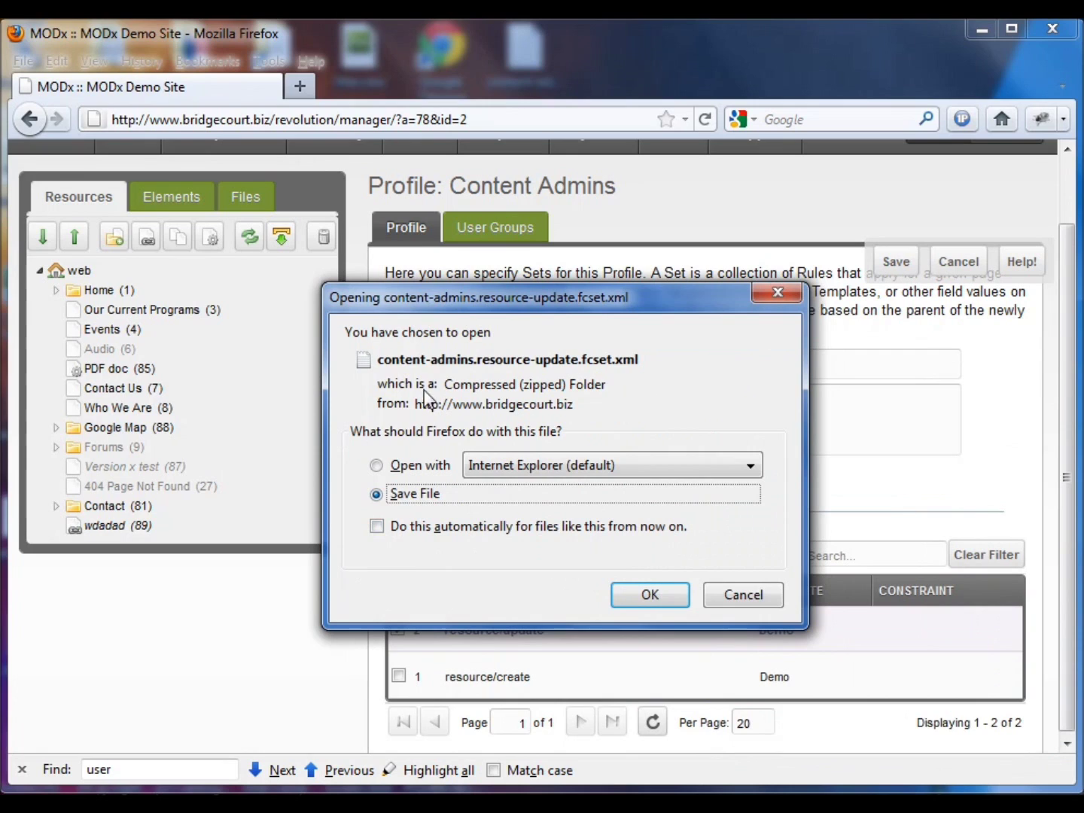
pyautogui.click(741, 595)
pyautogui.click(691, 558)
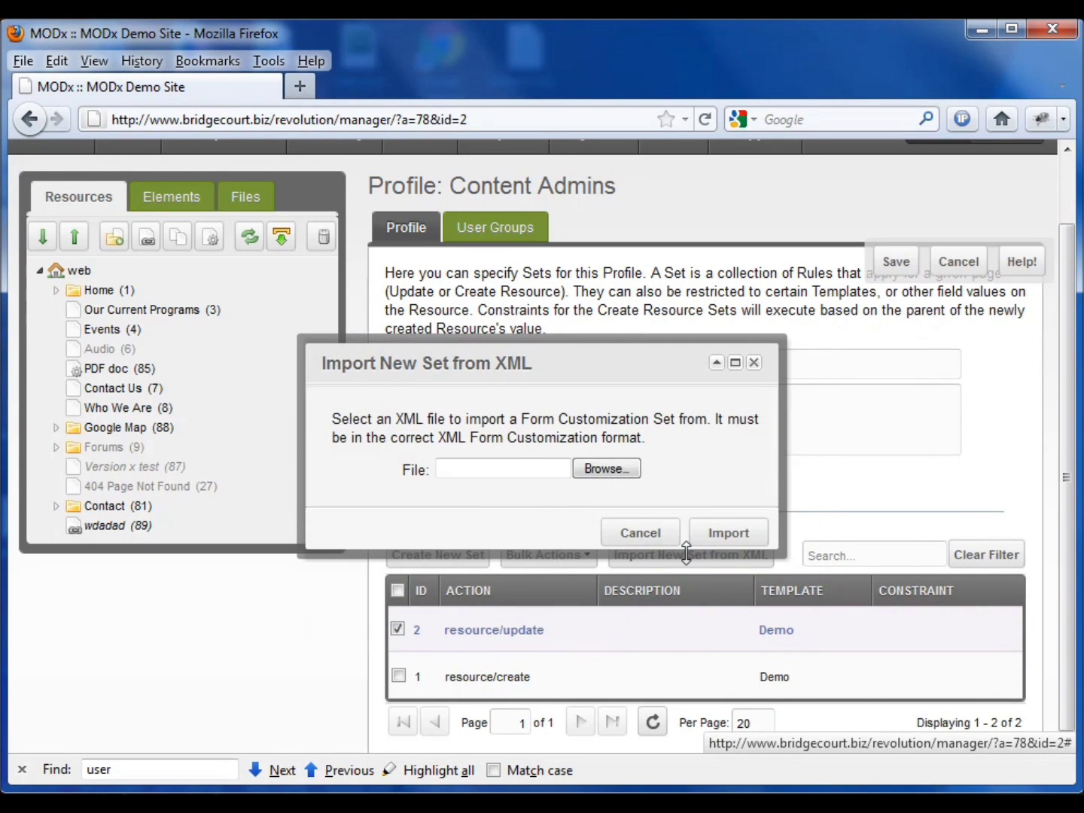
pyautogui.click(595, 472)
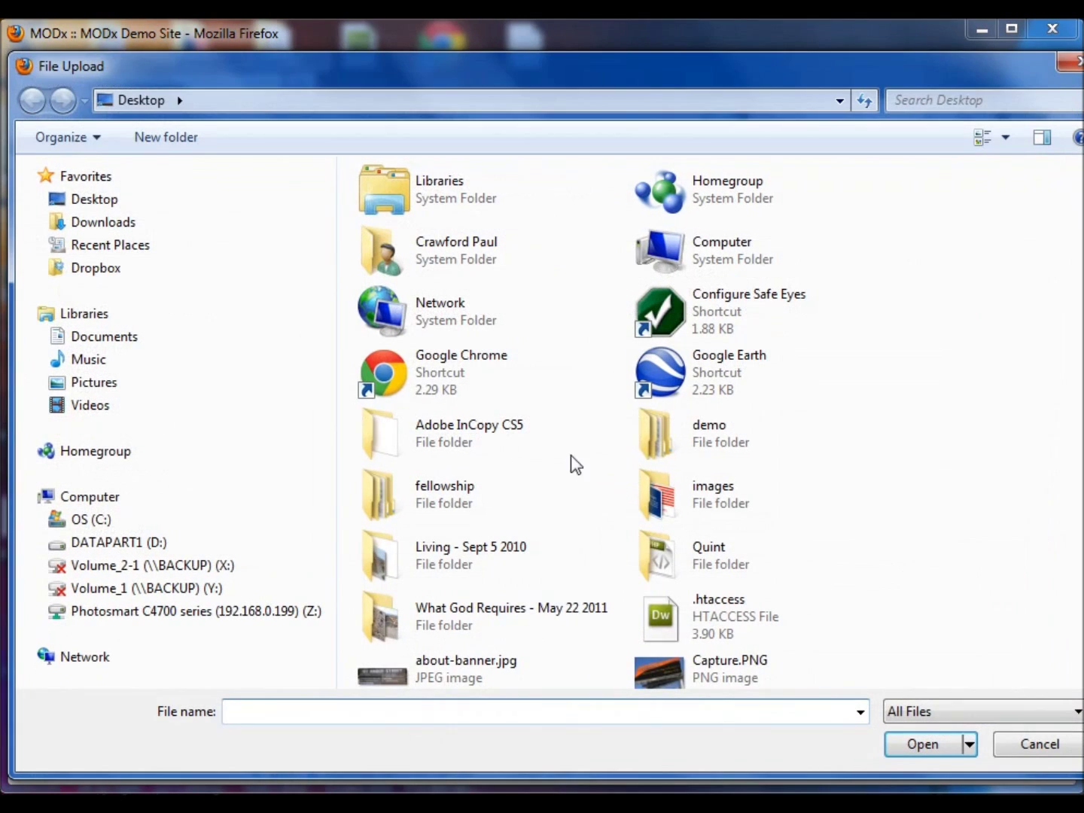
pyautogui.click(1035, 750)
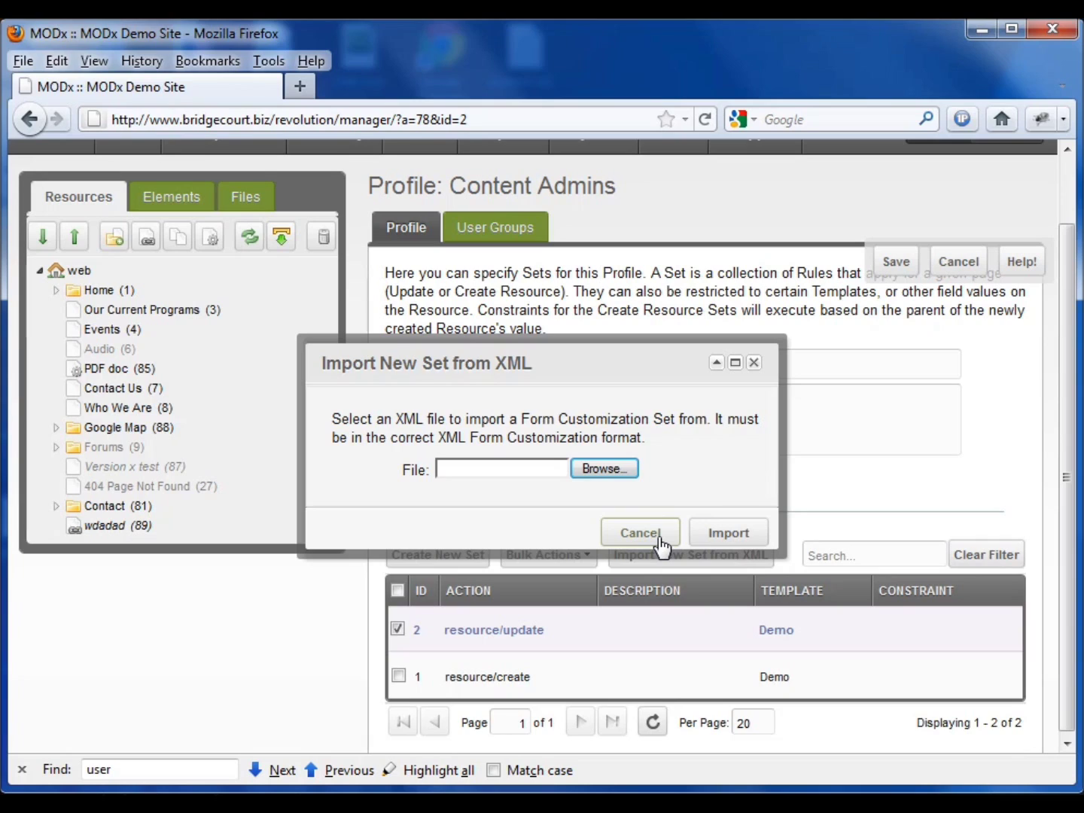
pyautogui.click(641, 533)
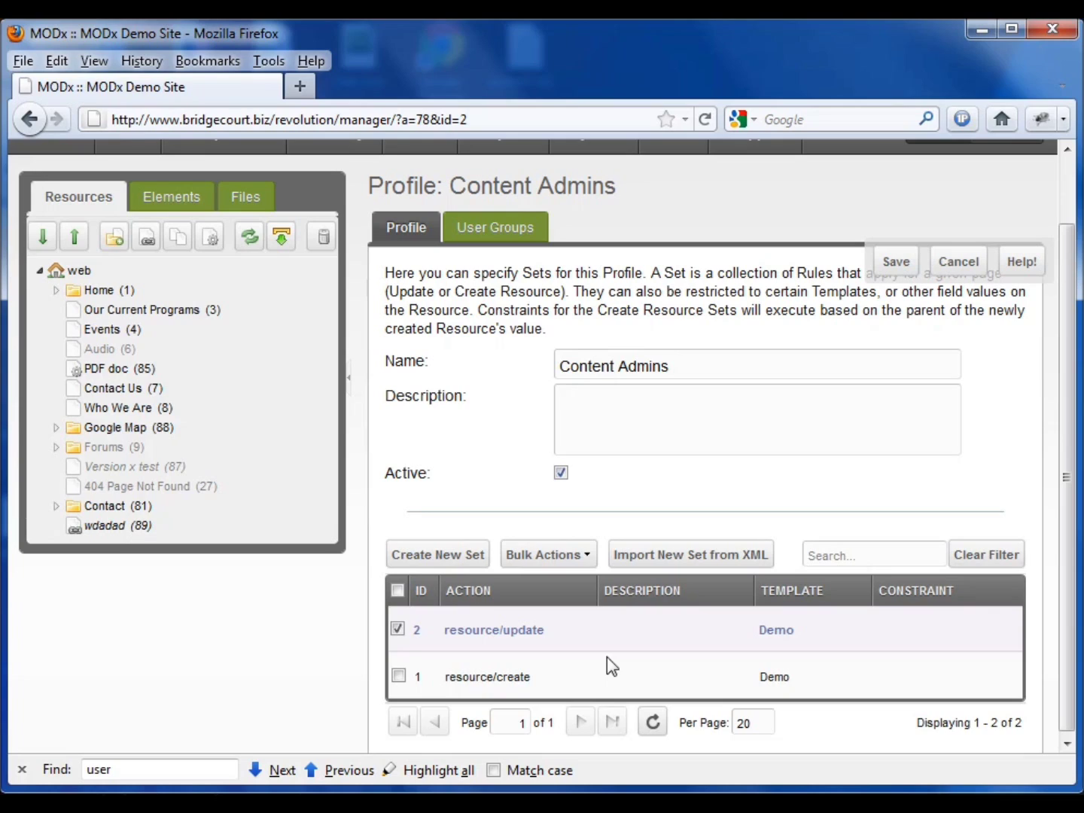
# Step: Duplicate the resource/update set and open the copy for editing
pyautogui.rightClick(532, 634)
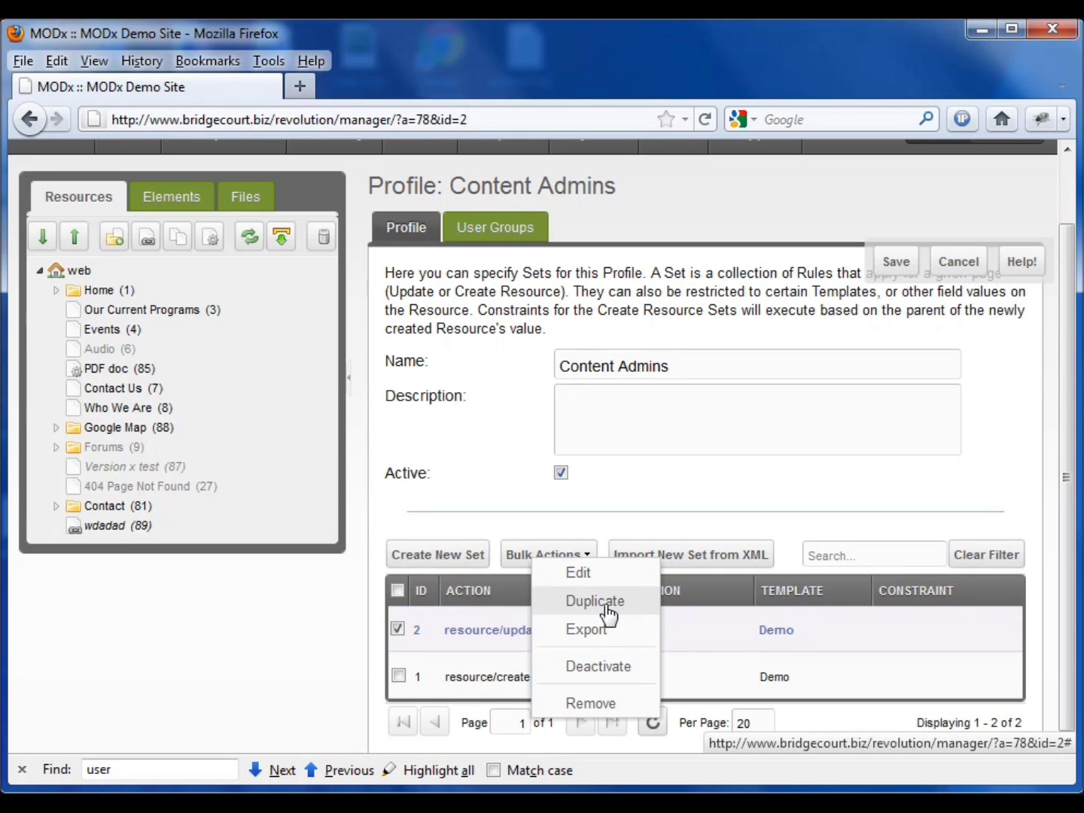
pyautogui.click(606, 602)
pyautogui.rightClick(568, 691)
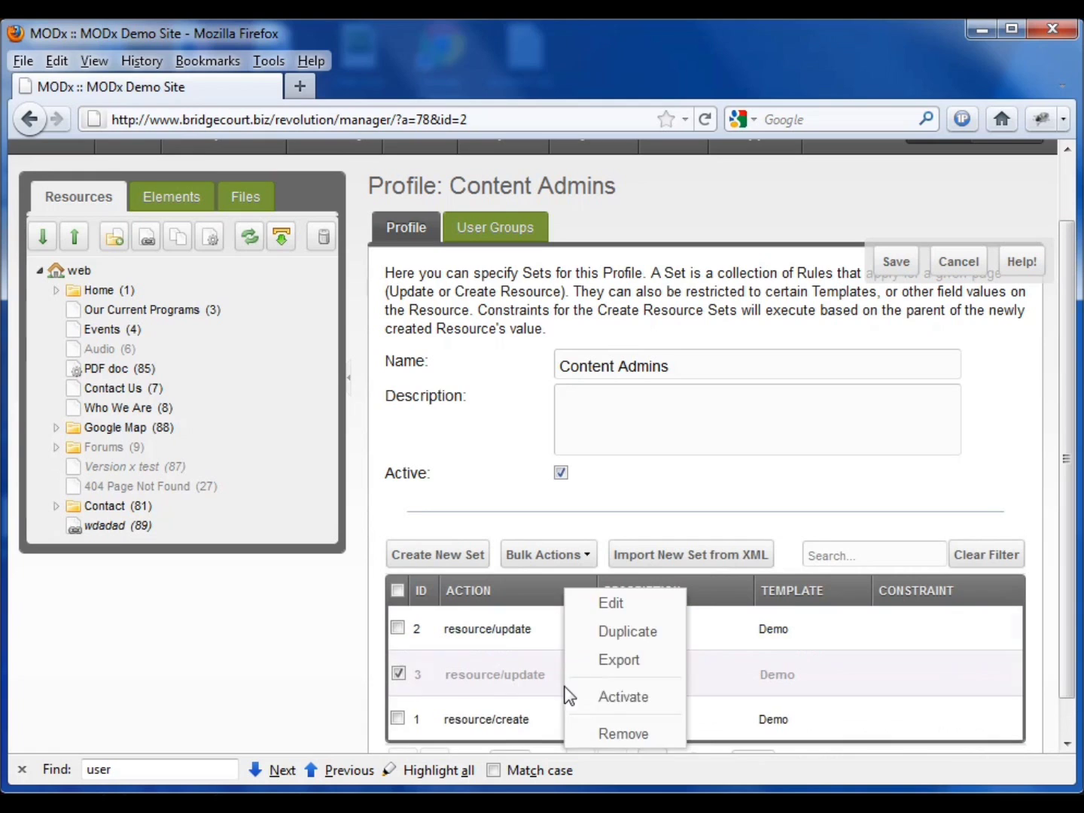
pyautogui.click(640, 607)
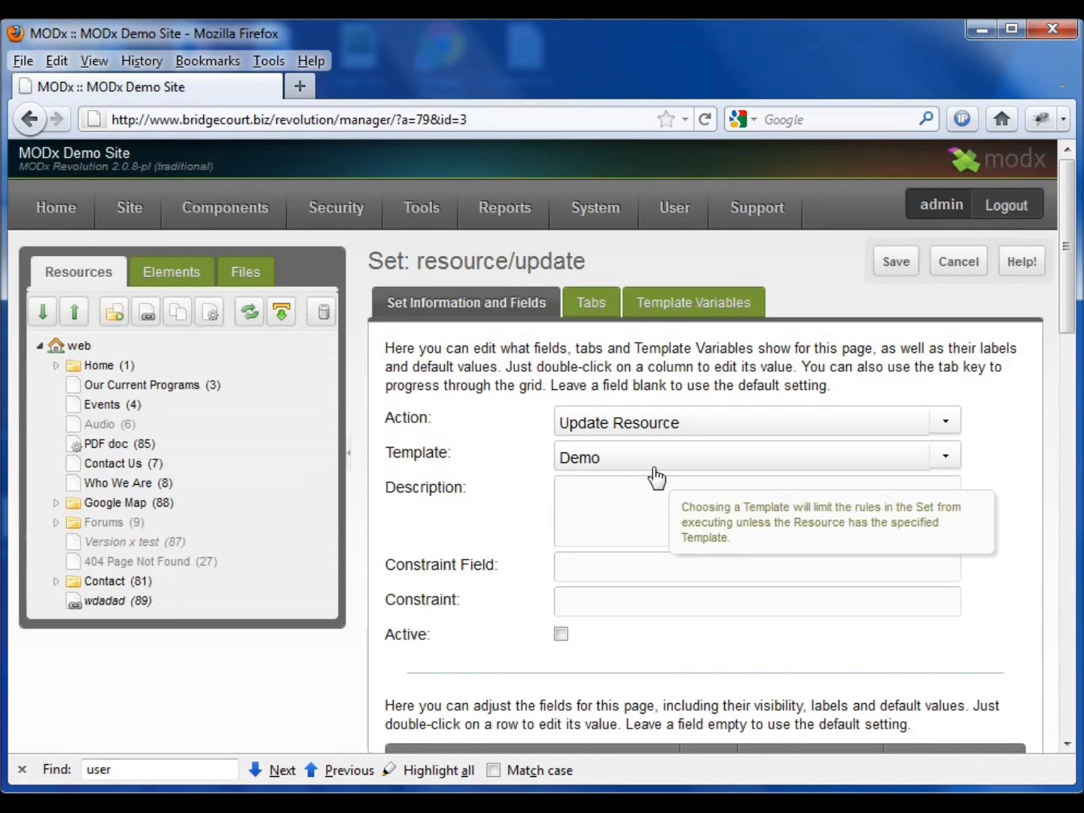
# Step: Clear the Demo template from the copy, mark it active, then leave without saving
pyautogui.click(654, 456)
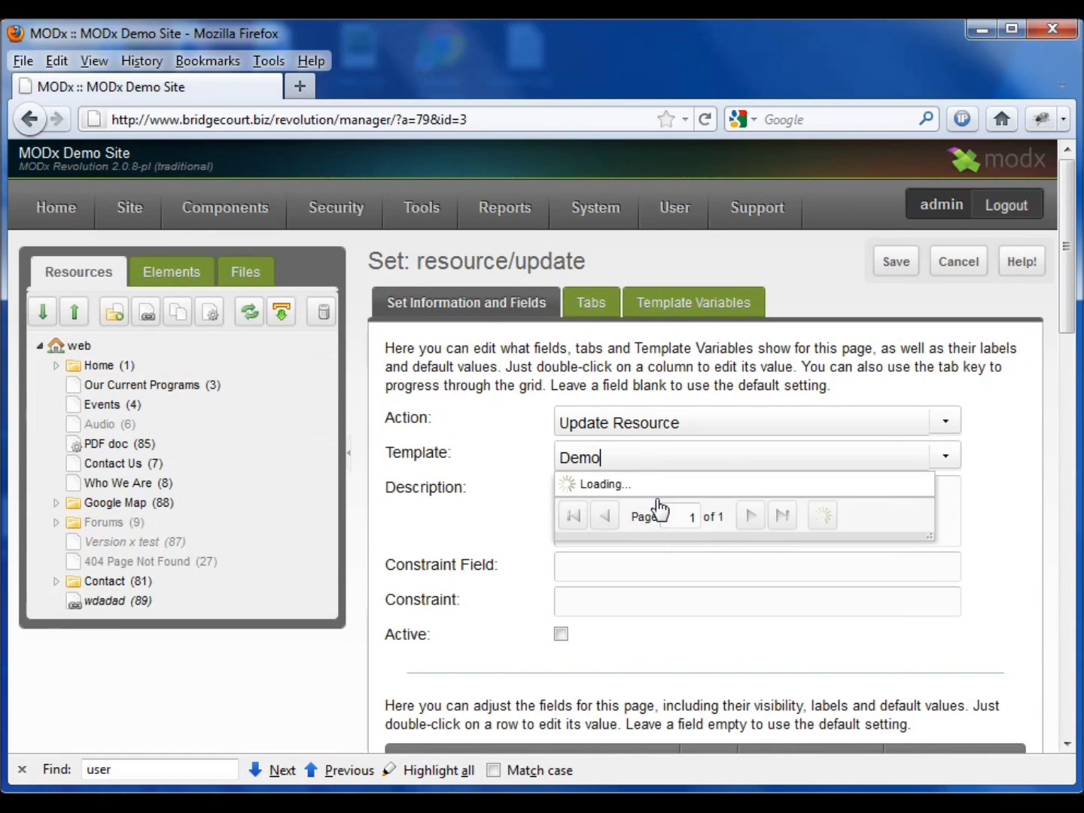
pyautogui.click(655, 516)
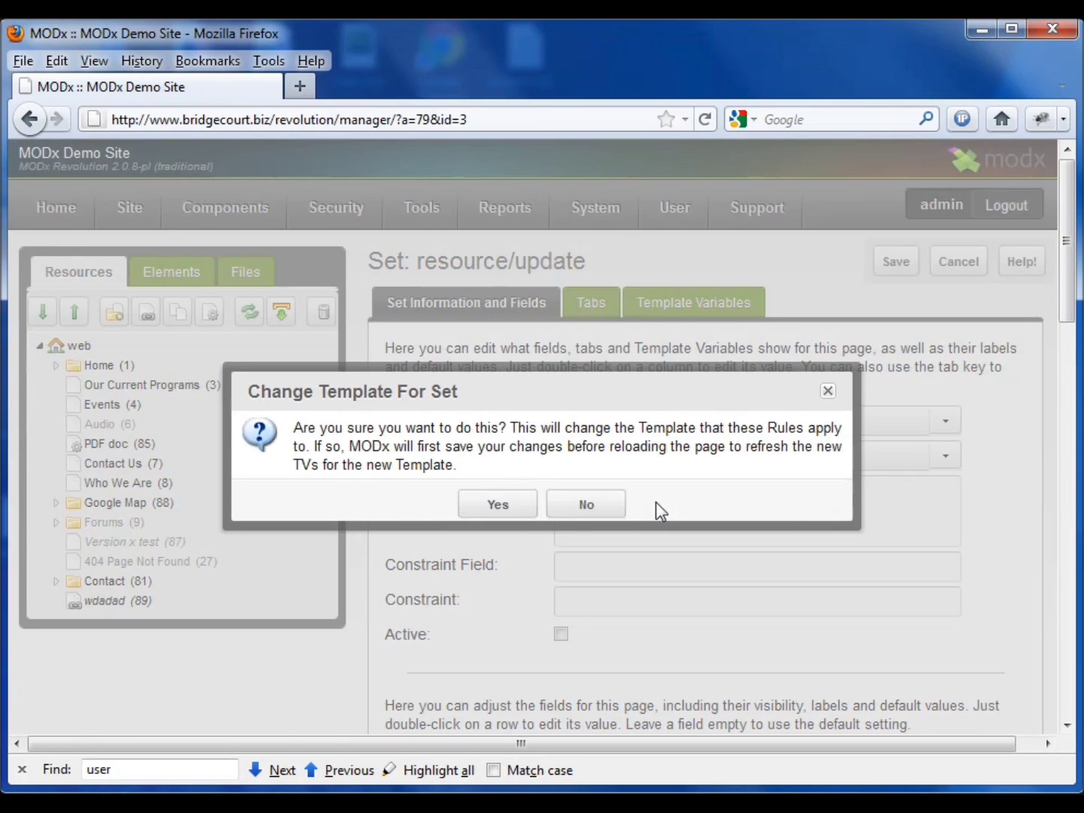
pyautogui.click(499, 505)
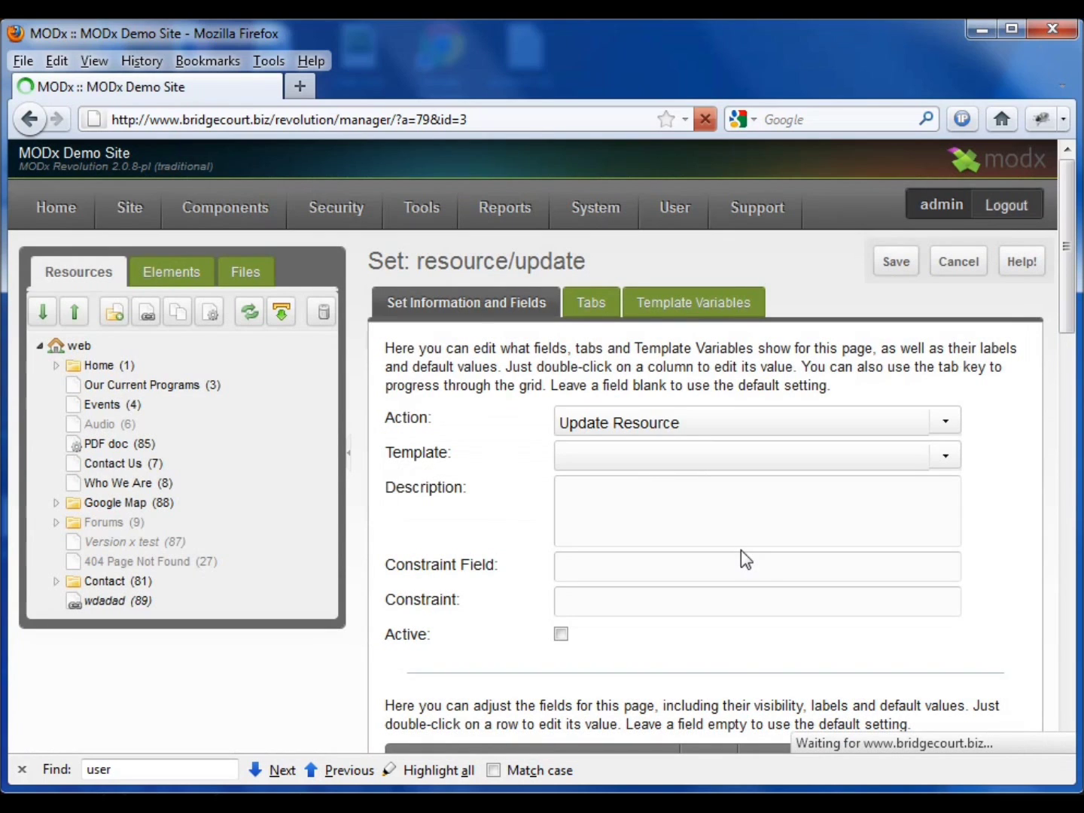
pyautogui.click(561, 633)
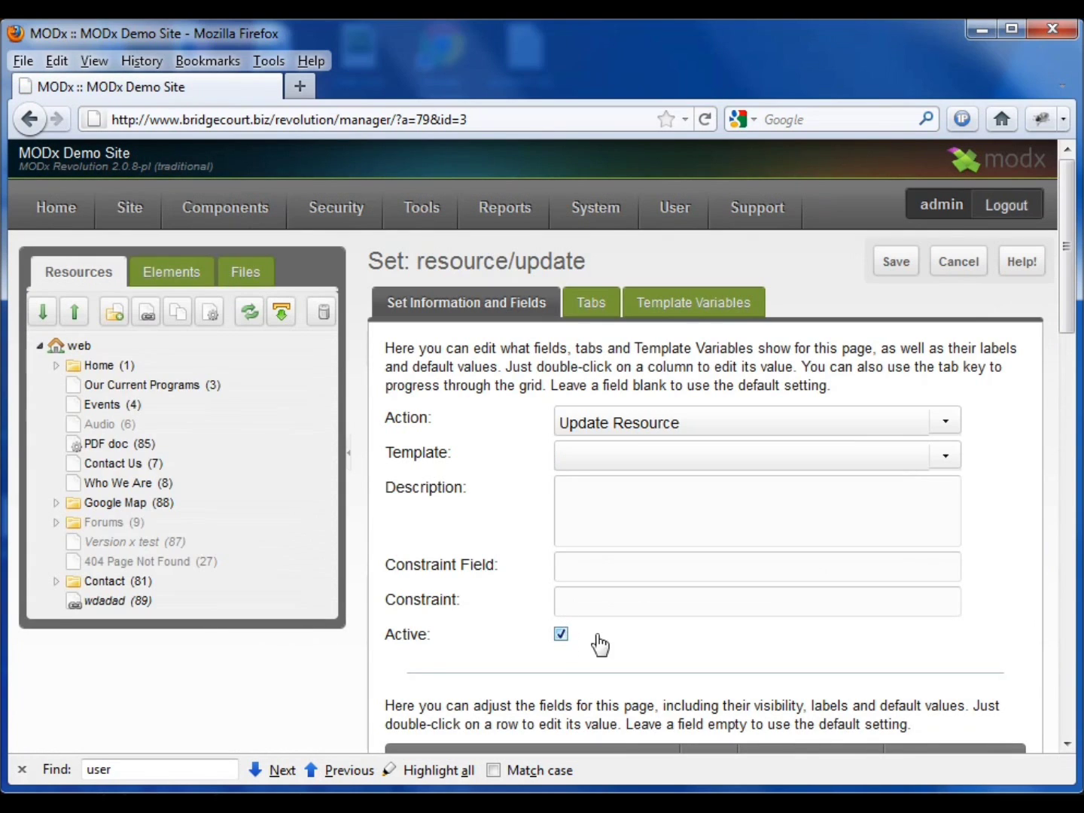
pyautogui.scroll(-5, 710, 634)
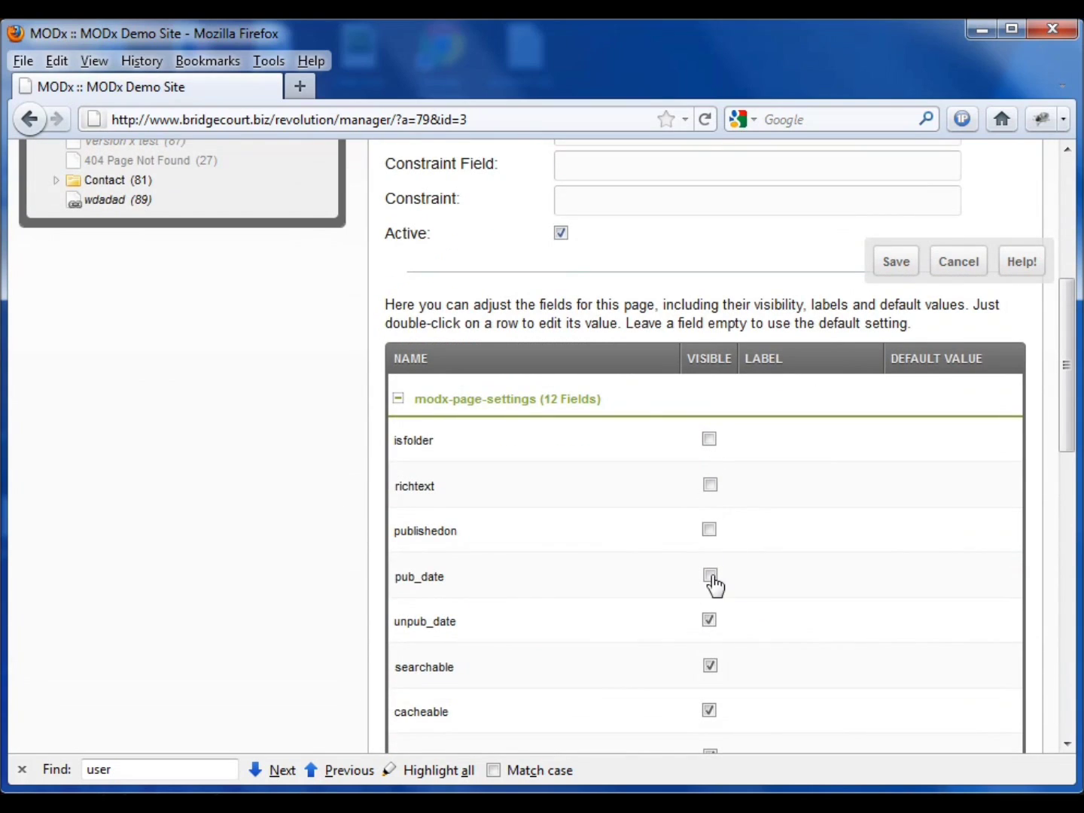
pyautogui.scroll(-3, 714, 580)
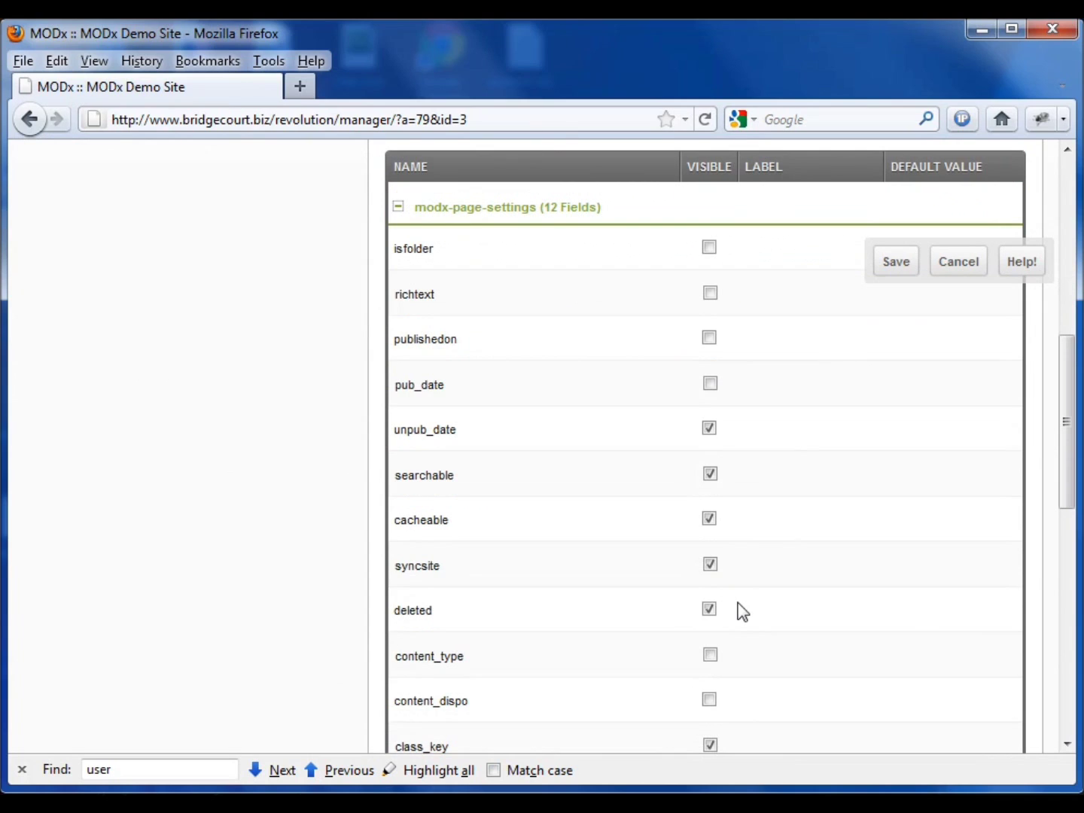
pyautogui.click(959, 261)
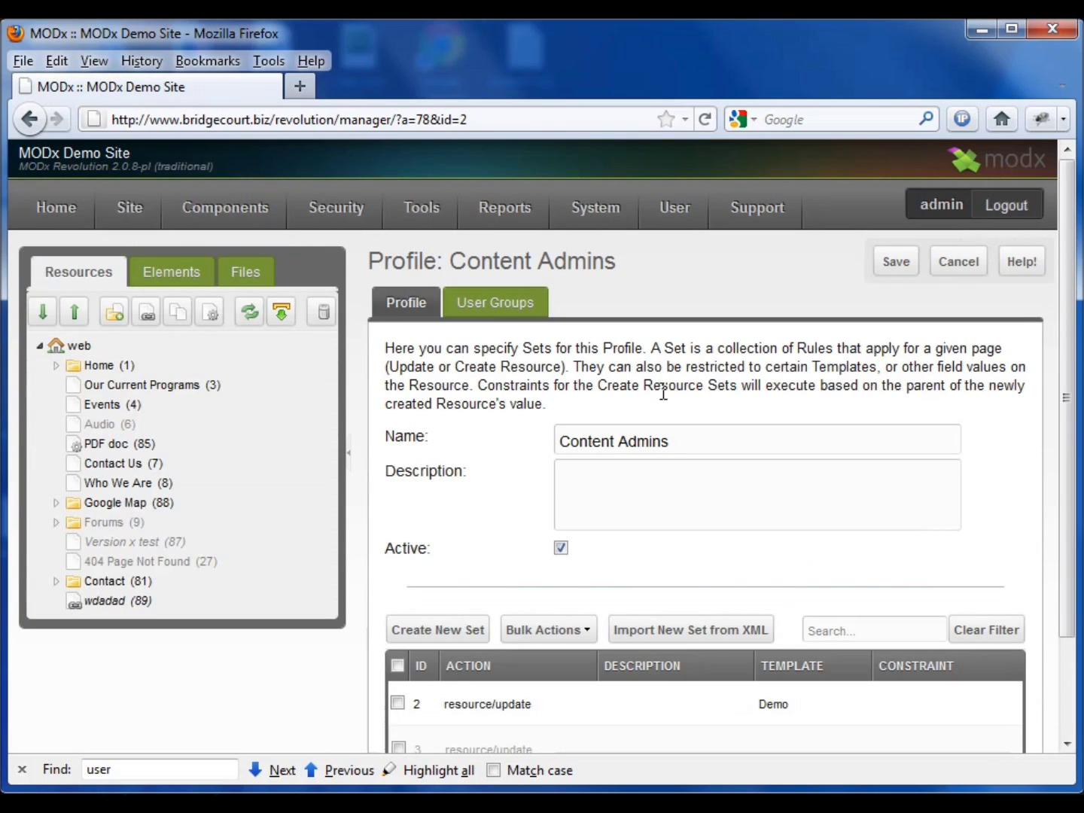
# Step: Return to the profile list and reopen the Content Admins profile for editing
pyautogui.click(951, 273)
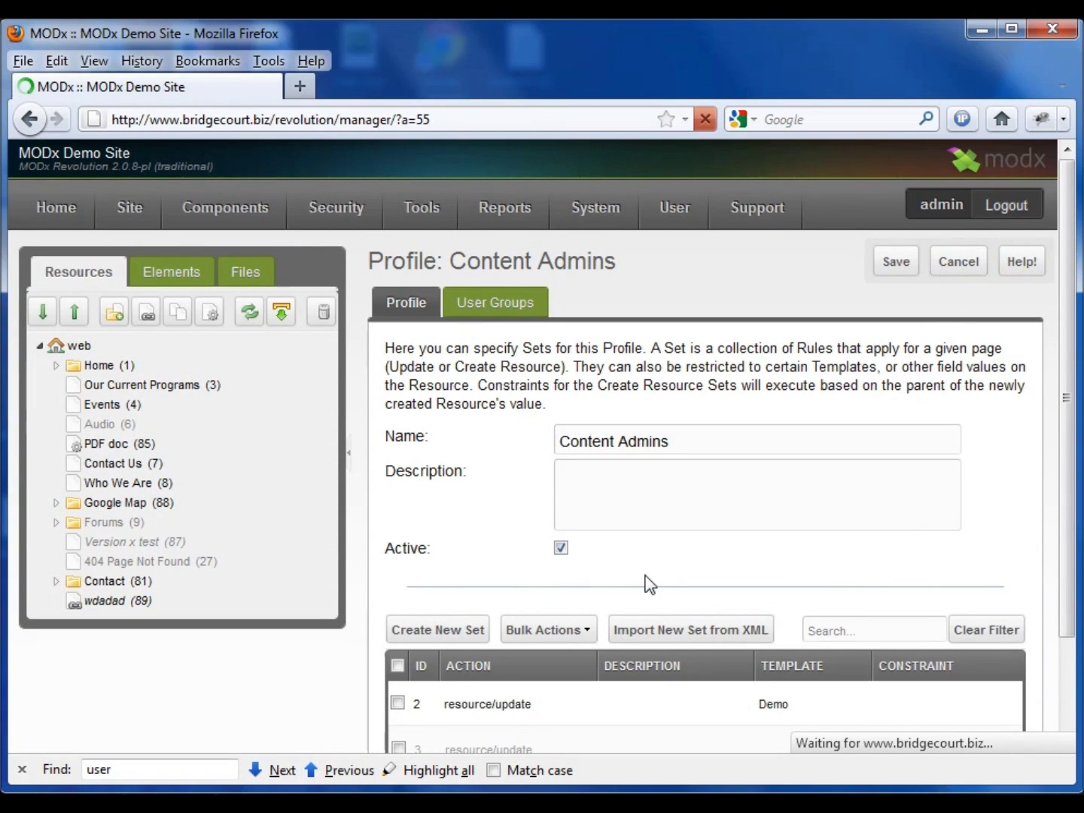
pyautogui.rightClick(532, 505)
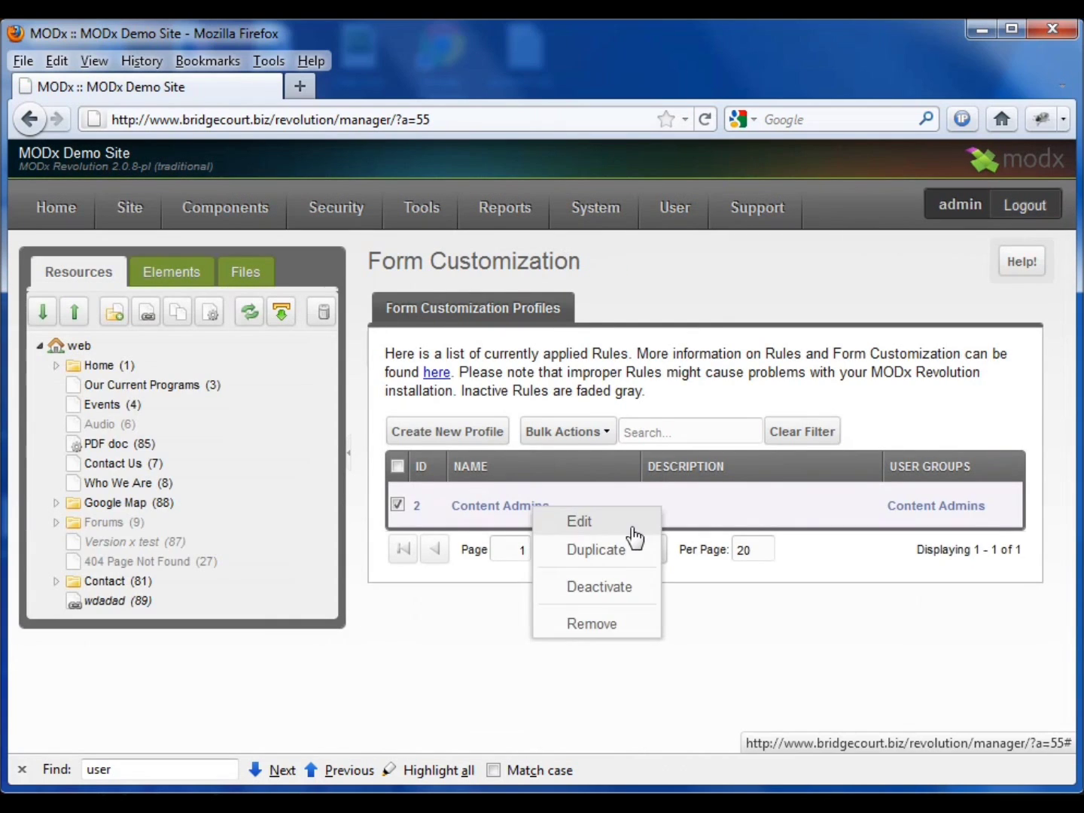
pyautogui.click(633, 524)
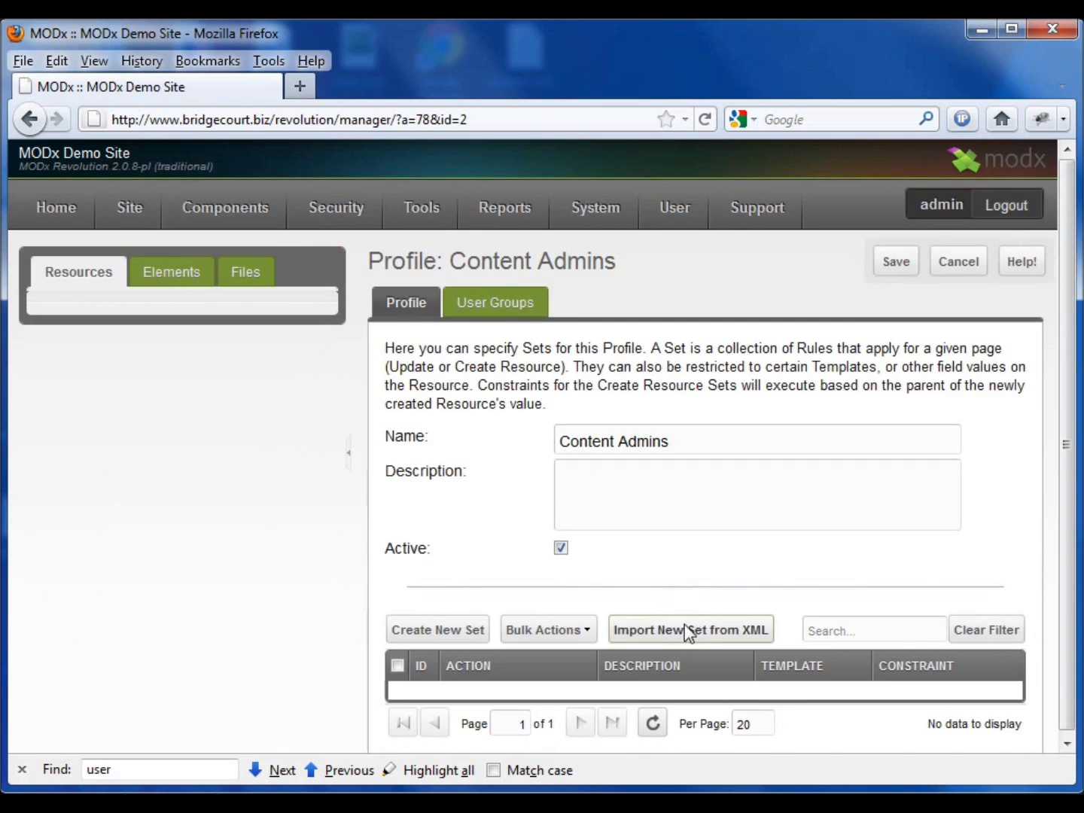
# Step: Remove the faded third set and save the Content Admins profile
pyautogui.scroll(-3, 685, 632)
pyautogui.rightClick(565, 648)
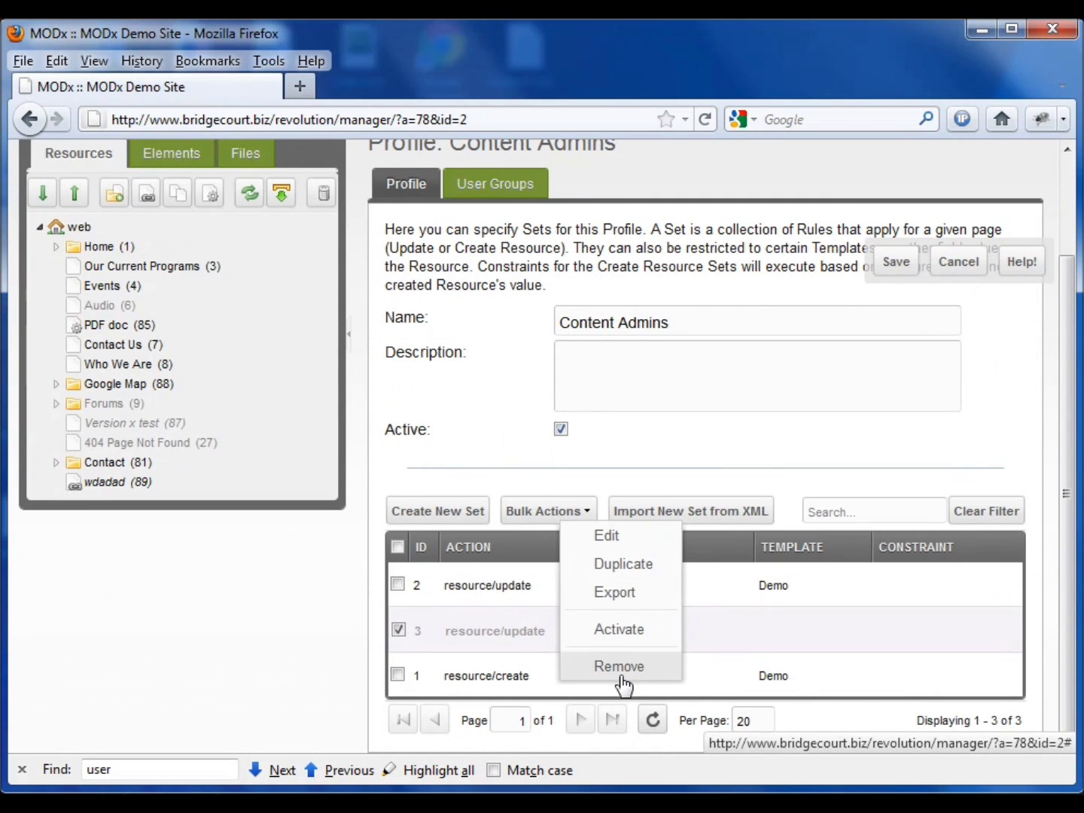
pyautogui.click(625, 668)
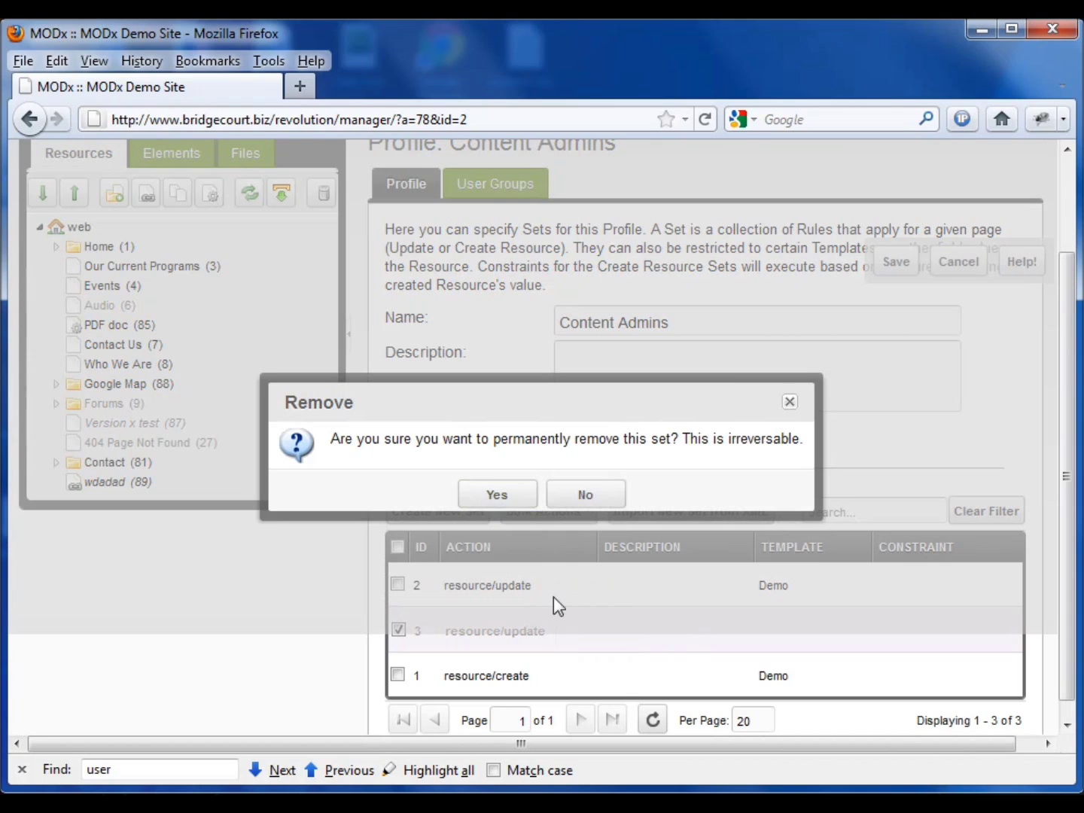
pyautogui.click(501, 496)
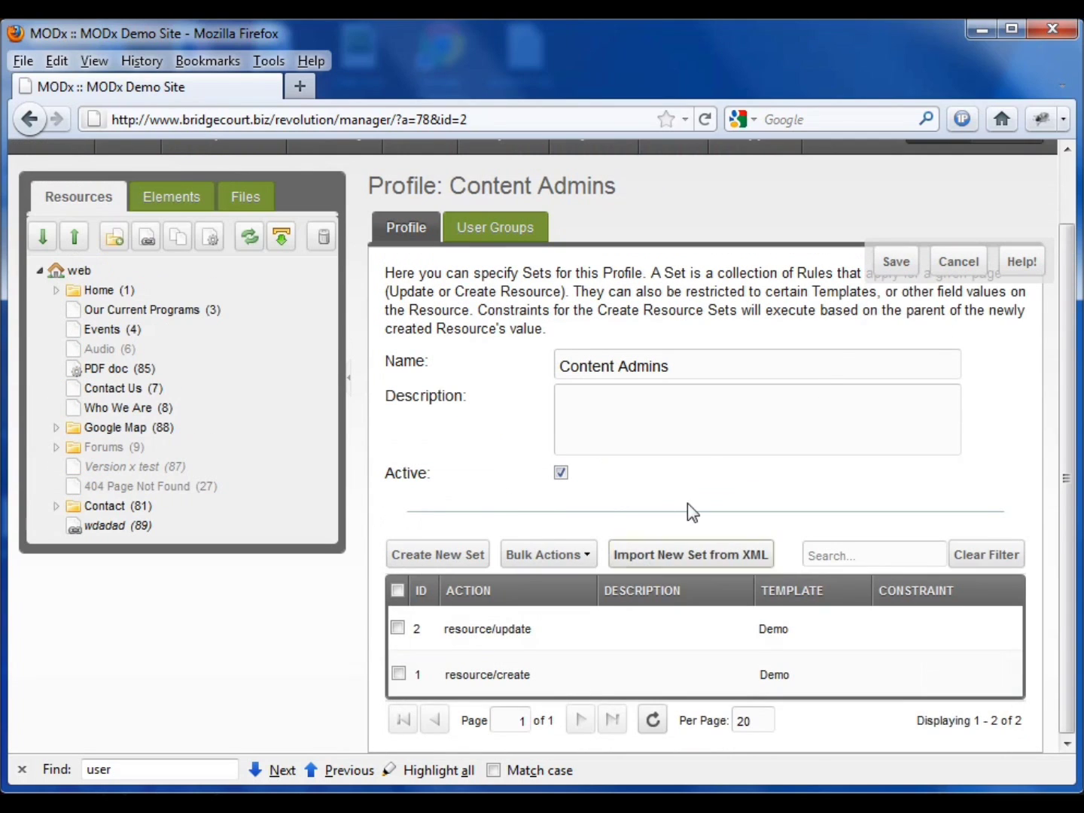
pyautogui.click(893, 269)
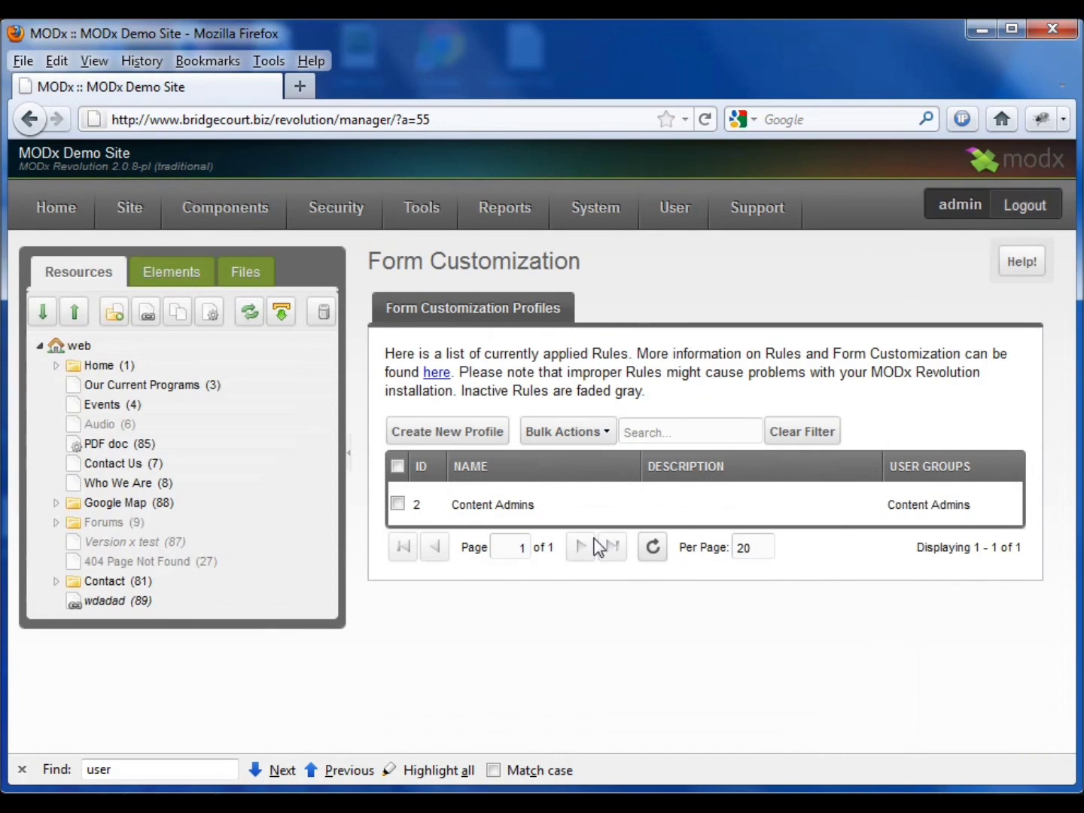
# Step: Duplicate the Content Admins profile and open the copy for editing
pyautogui.rightClick(559, 514)
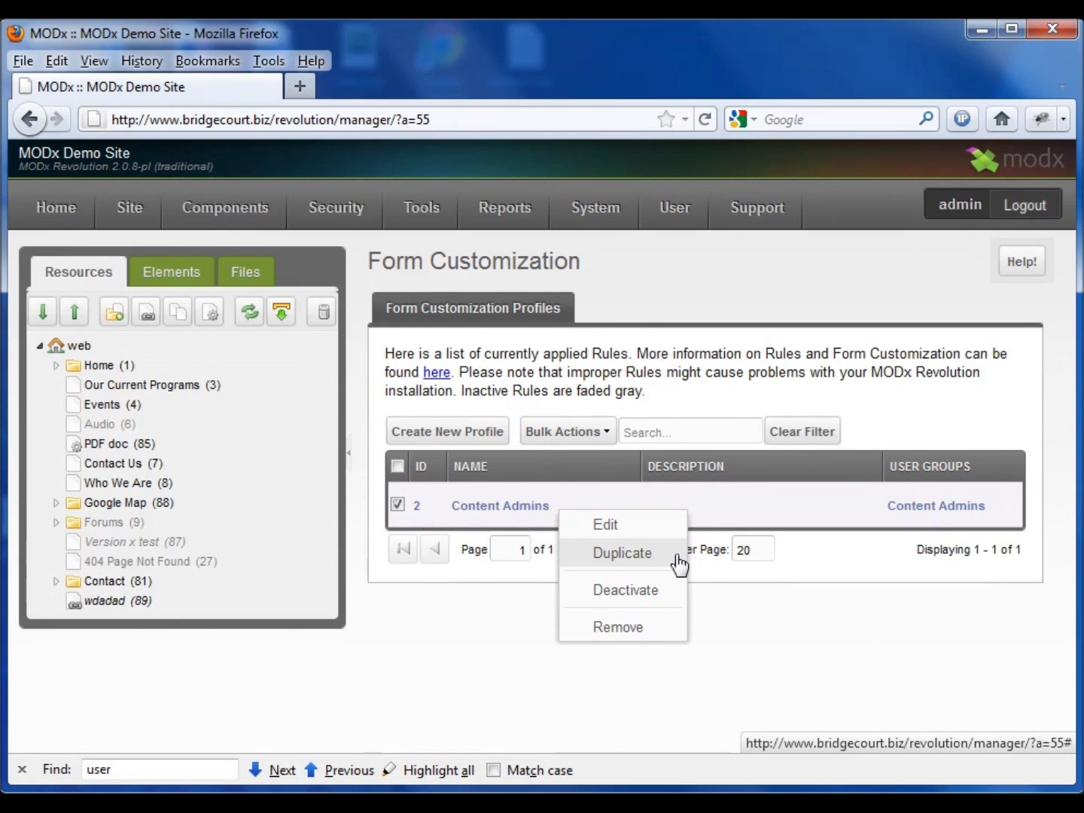
pyautogui.click(623, 558)
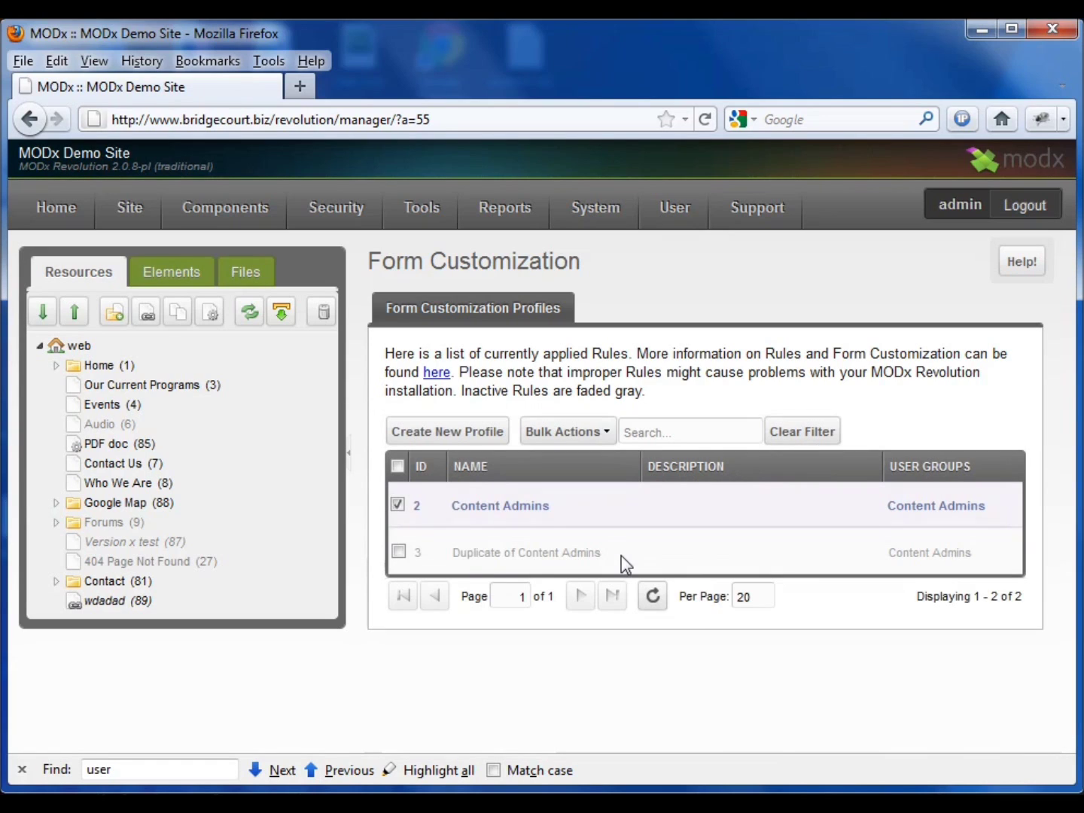
pyautogui.rightClick(600, 558)
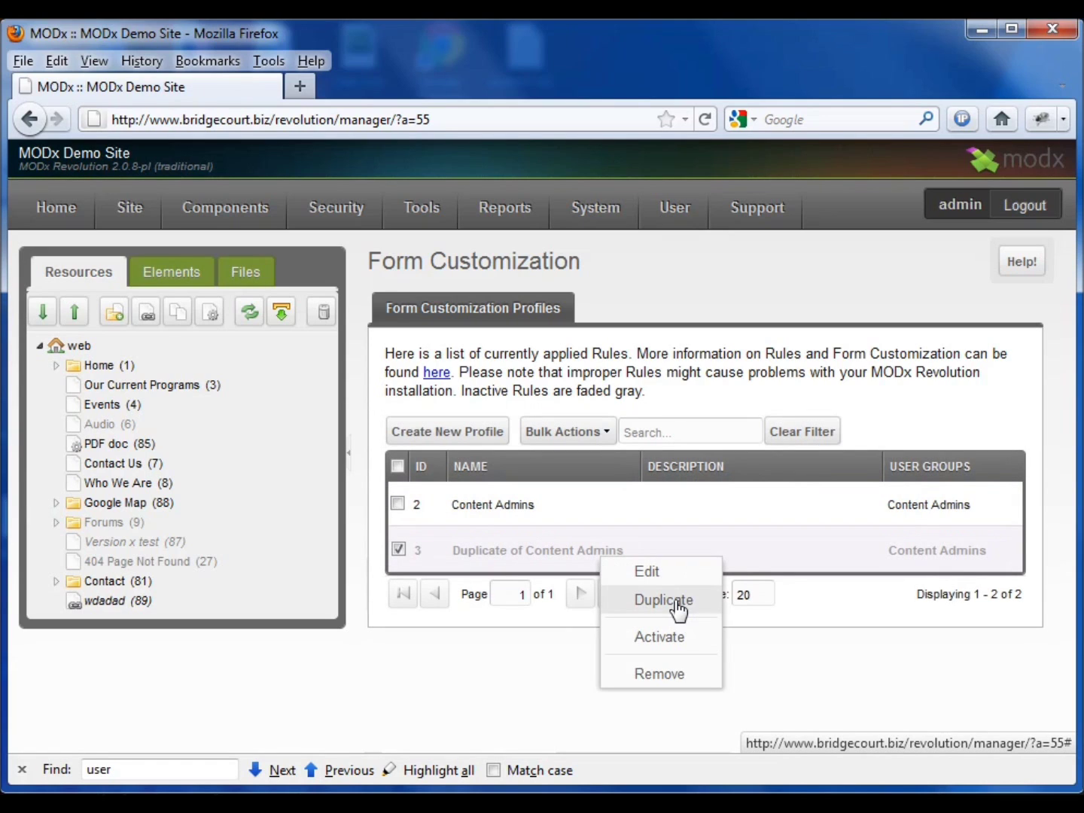
pyautogui.click(647, 573)
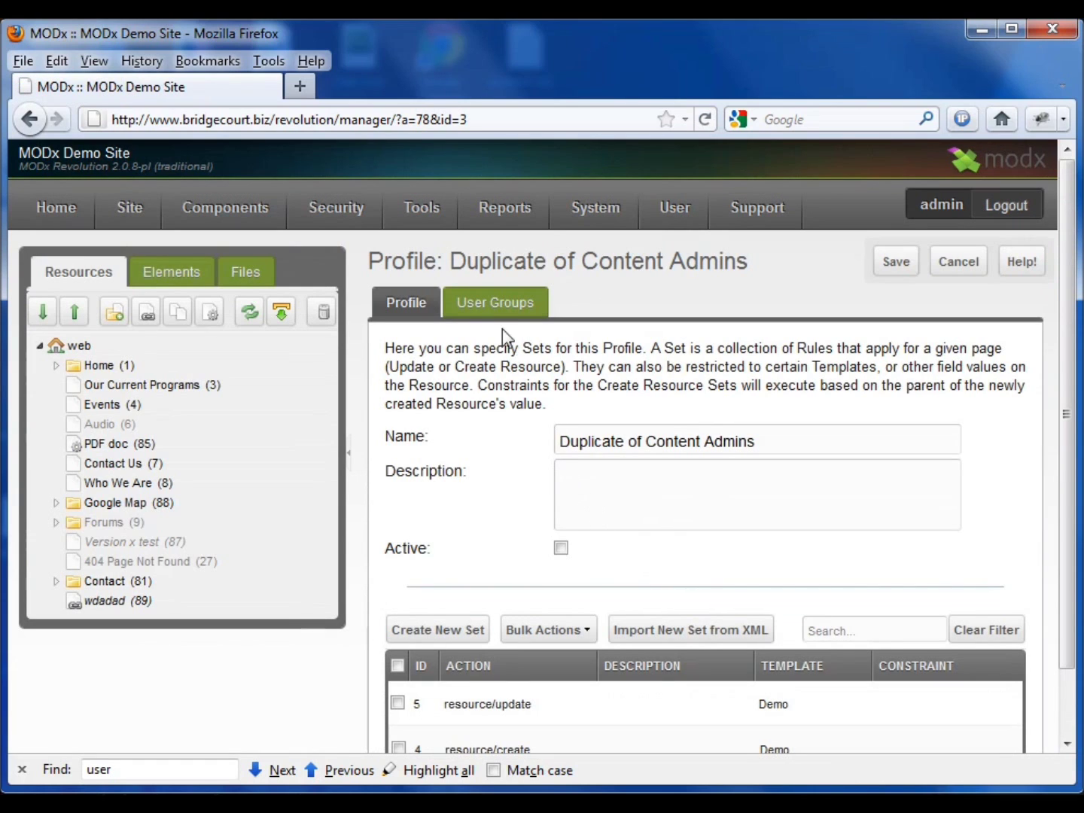
# Step: Assign the End Users group to the copy and unassign Content Admins
pyautogui.click(502, 305)
pyautogui.click(460, 411)
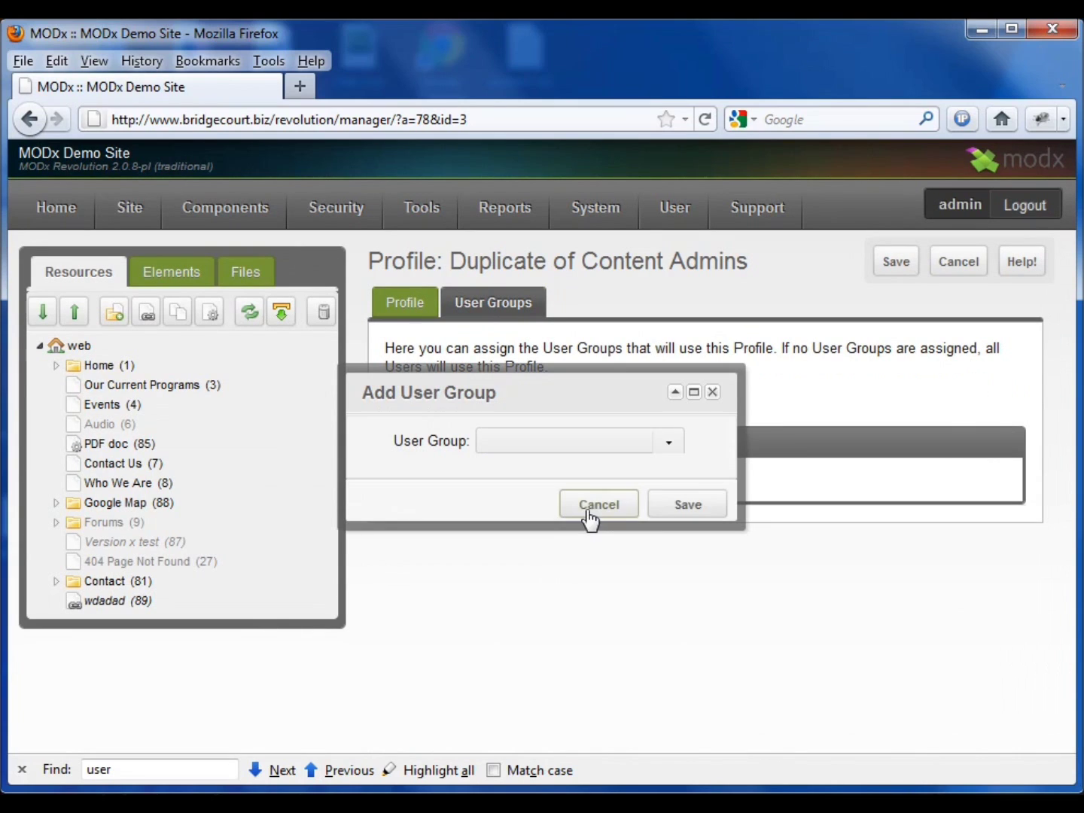
pyautogui.click(656, 449)
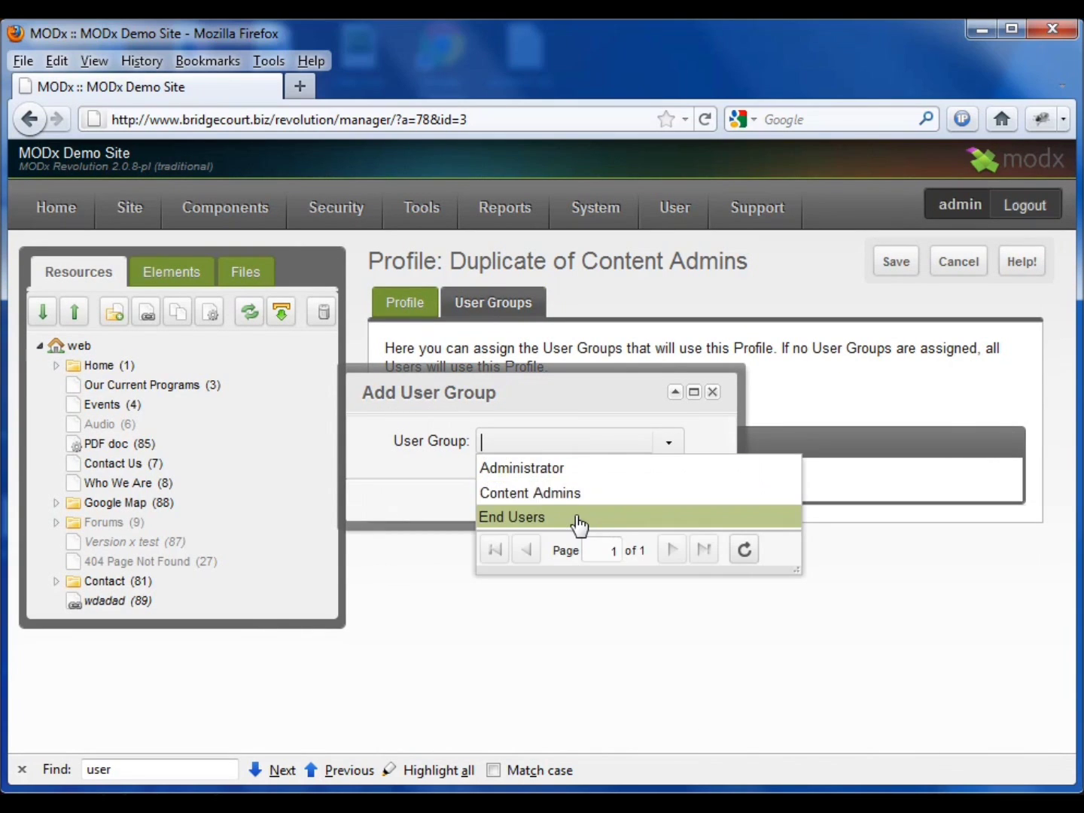
pyautogui.click(578, 519)
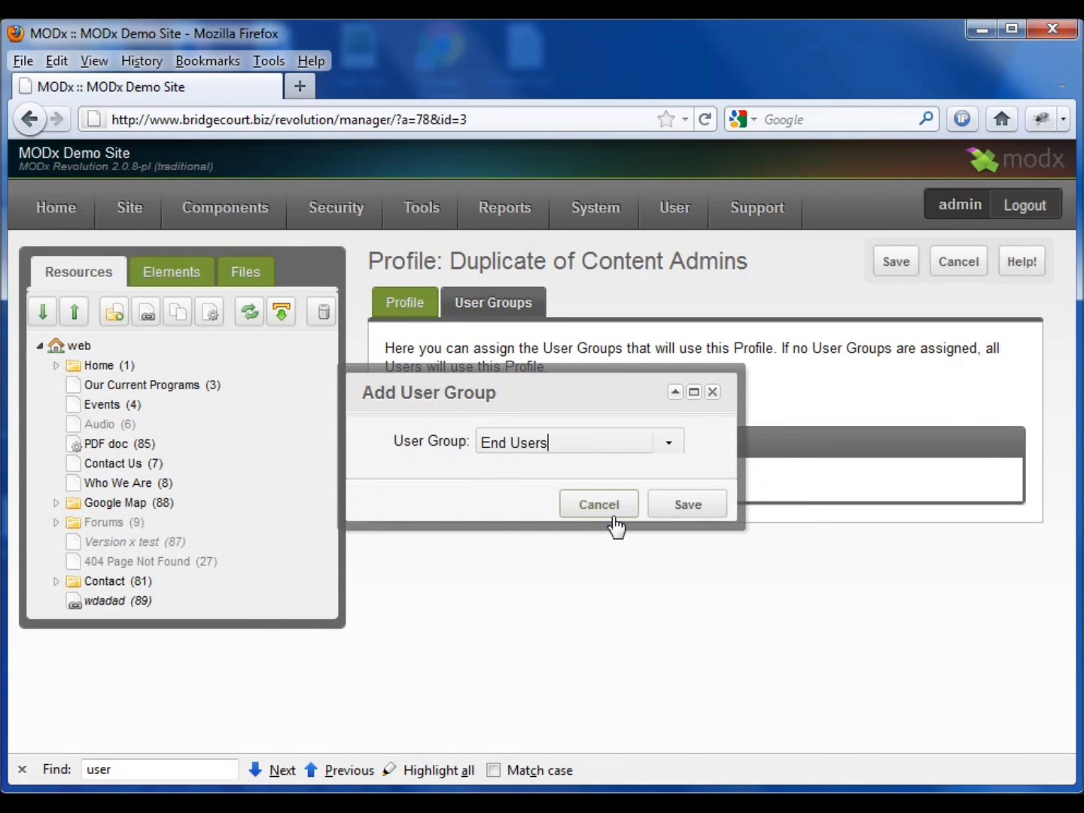
pyautogui.click(675, 507)
pyautogui.rightClick(495, 488)
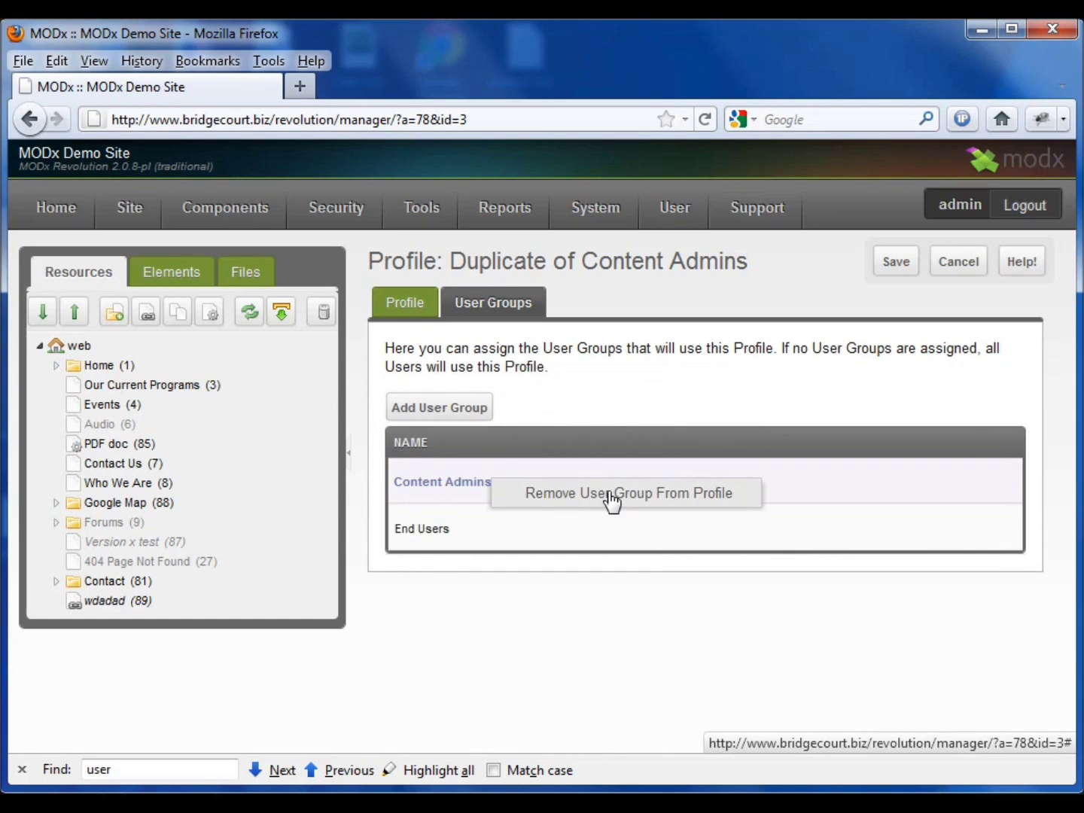
pyautogui.click(662, 518)
pyautogui.click(498, 495)
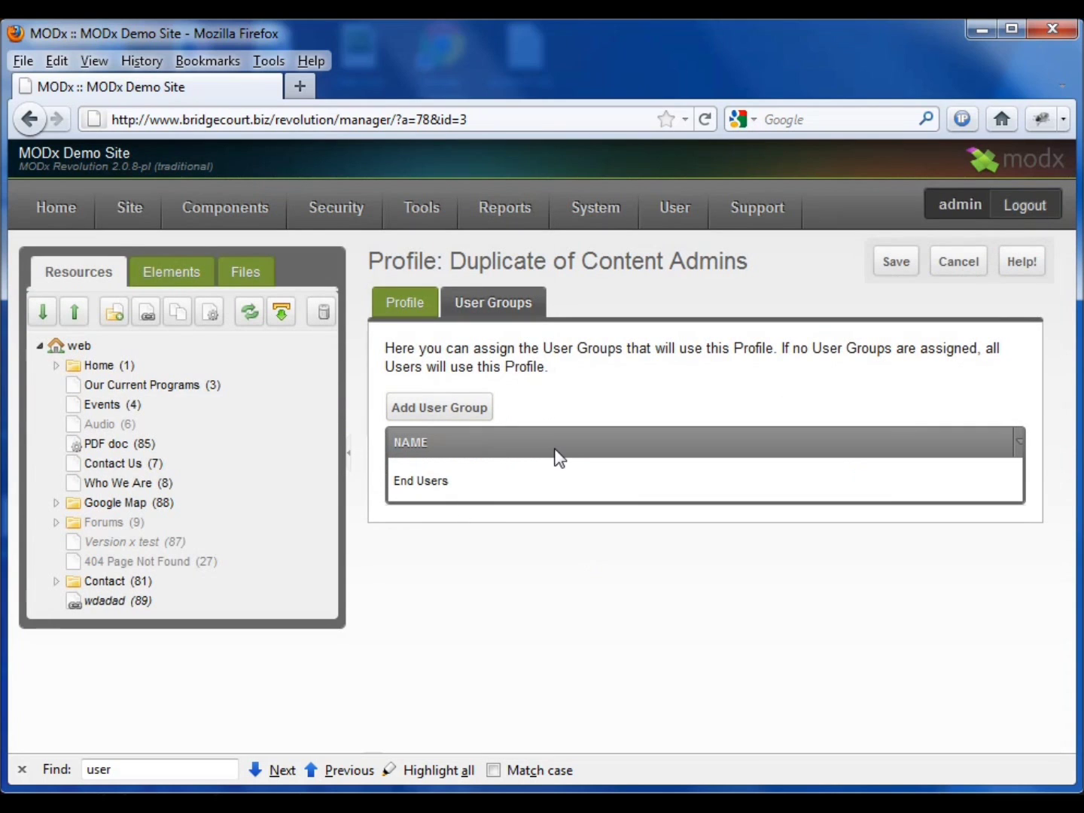
# Step: Save the group changes and return to the profile list, opening the copy's actions
pyautogui.click(895, 267)
pyautogui.click(965, 272)
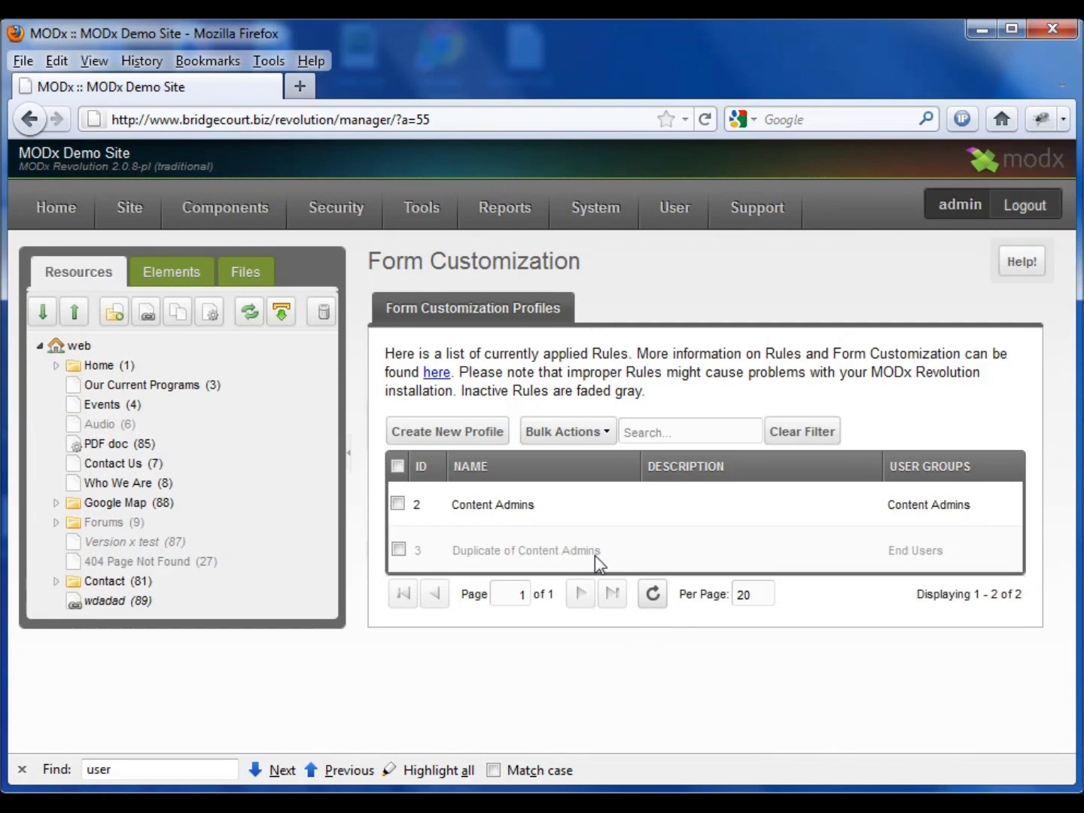
pyautogui.rightClick(595, 558)
# Step: Rename the copied profile to 'End Users', make it active, save, and request logout
pyautogui.click(640, 567)
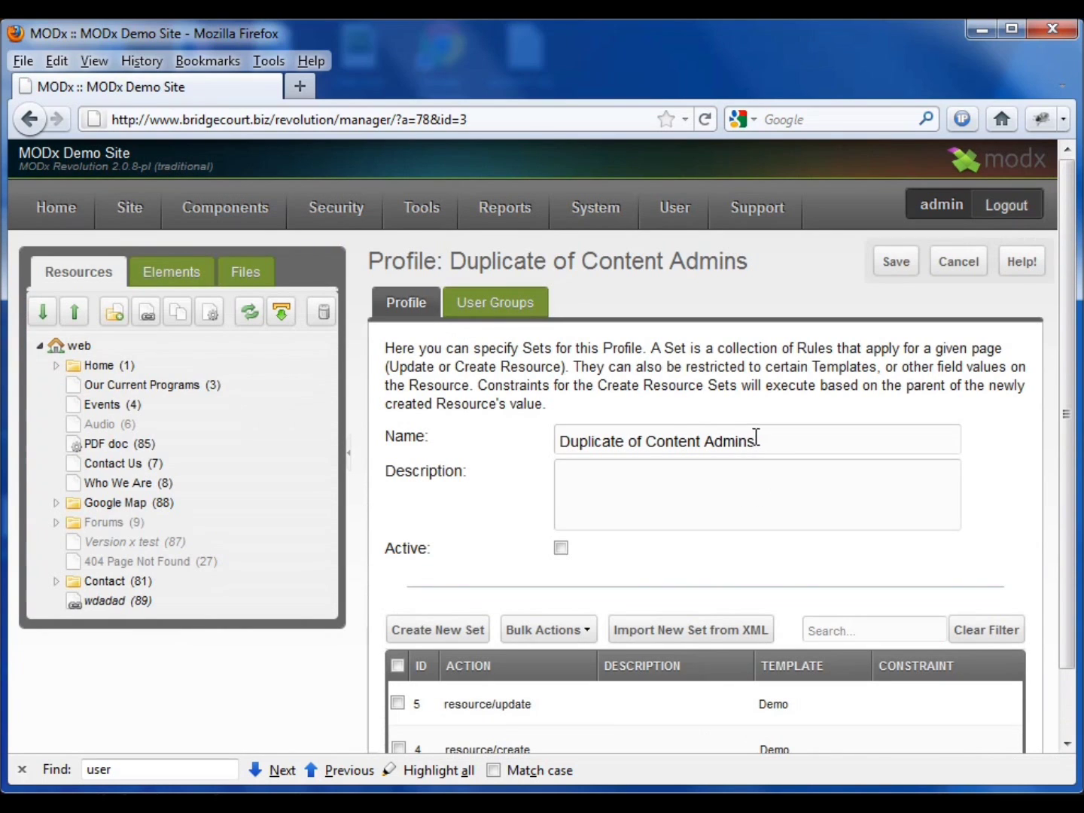
pyautogui.moveTo(757, 442); pyautogui.dragTo(560, 441)
pyautogui.write('End')
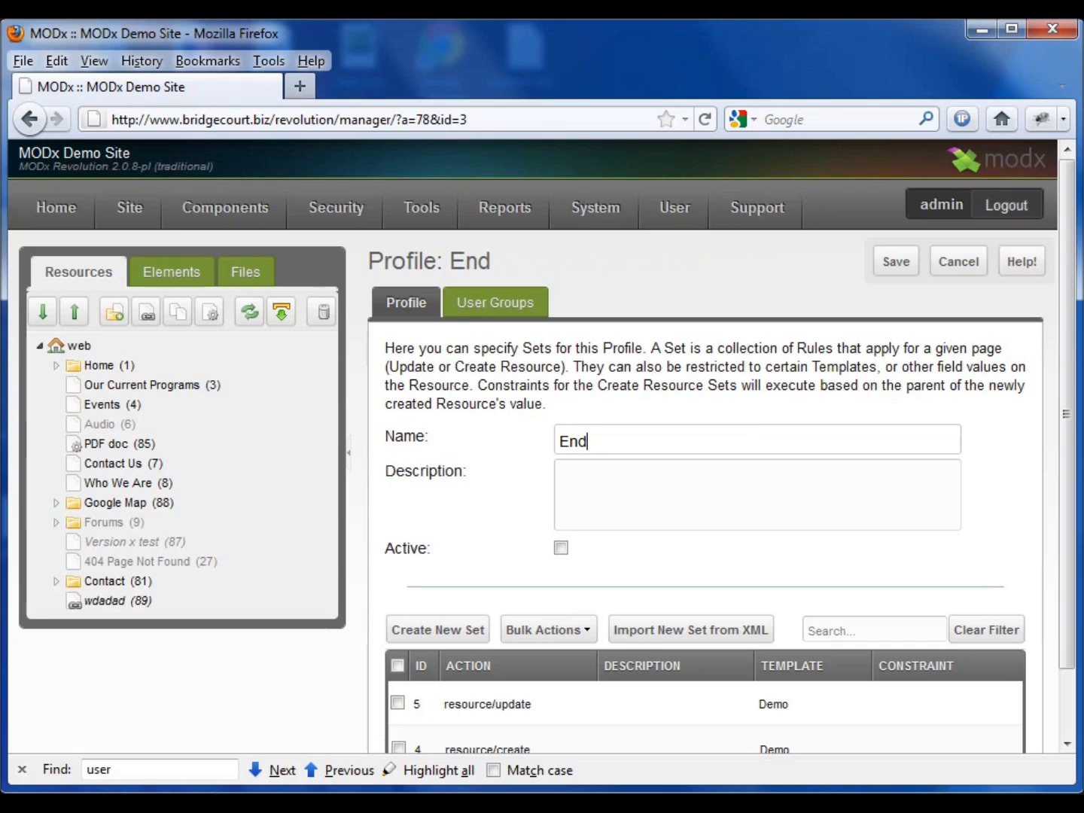
pyautogui.write(' Users')
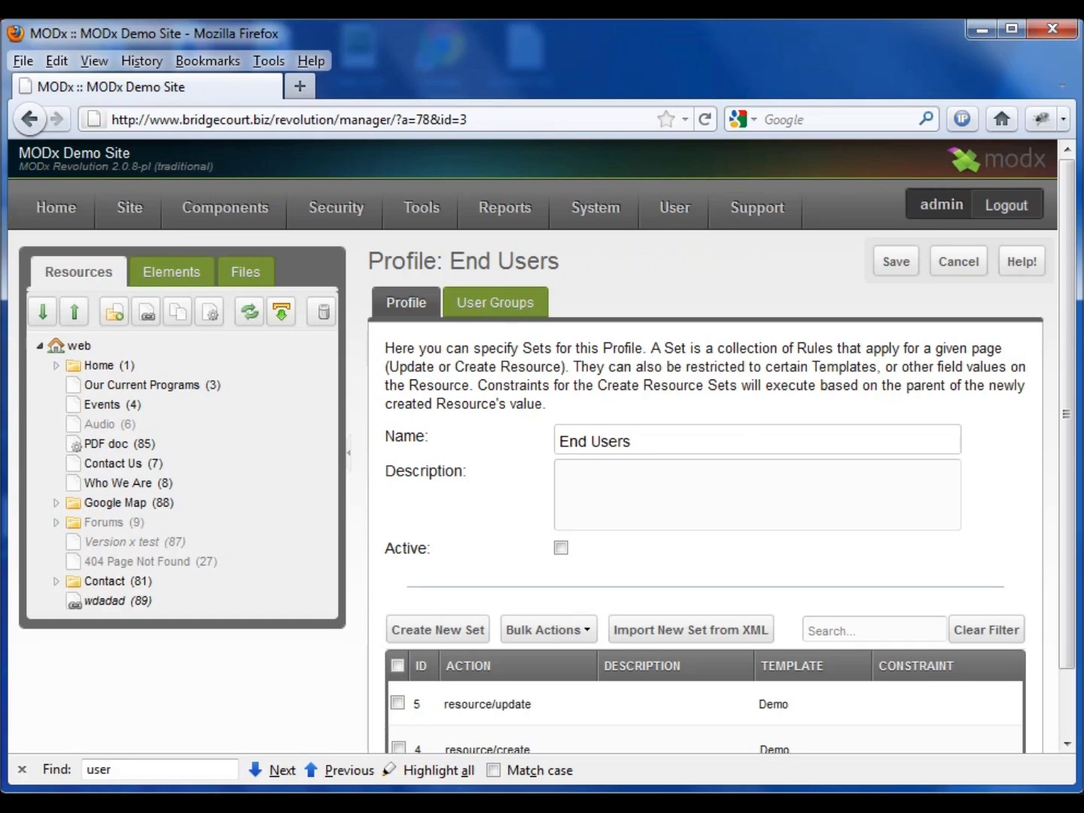
pyautogui.click(560, 549)
pyautogui.click(893, 263)
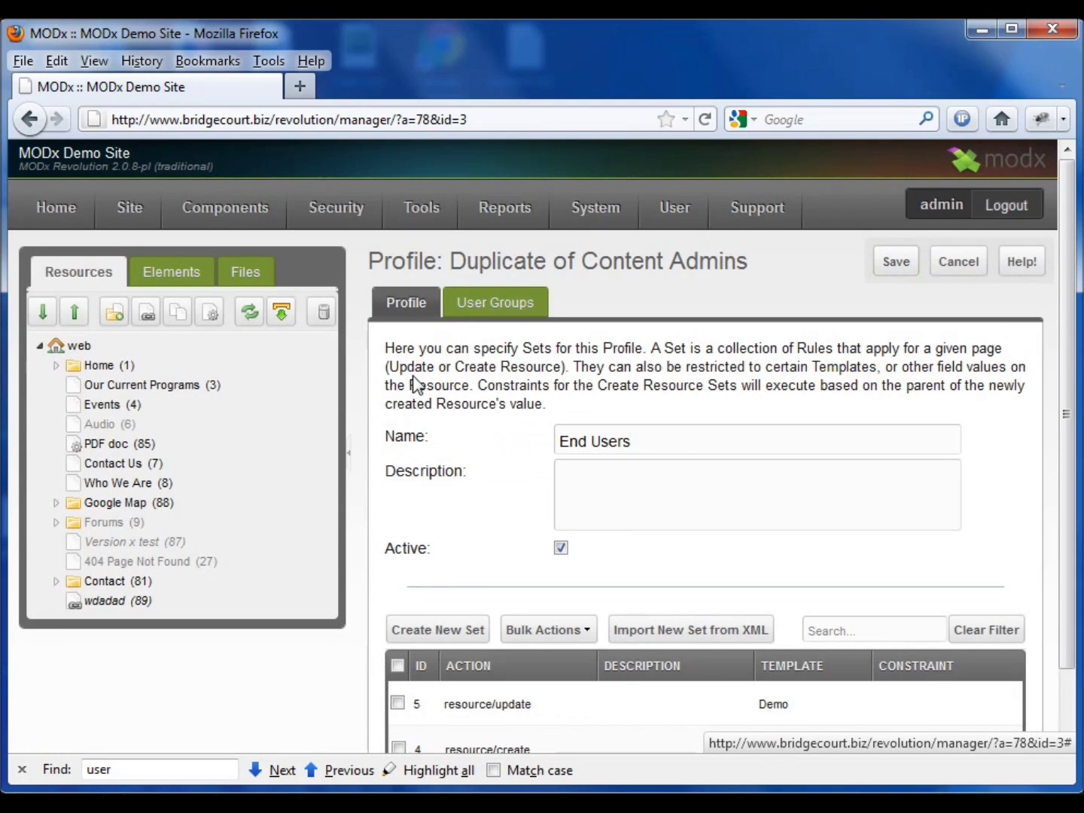
pyautogui.click(1030, 210)
# Step: Confirm logout, sign in with the editor's credentials, and decline saving the password
pyautogui.click(498, 497)
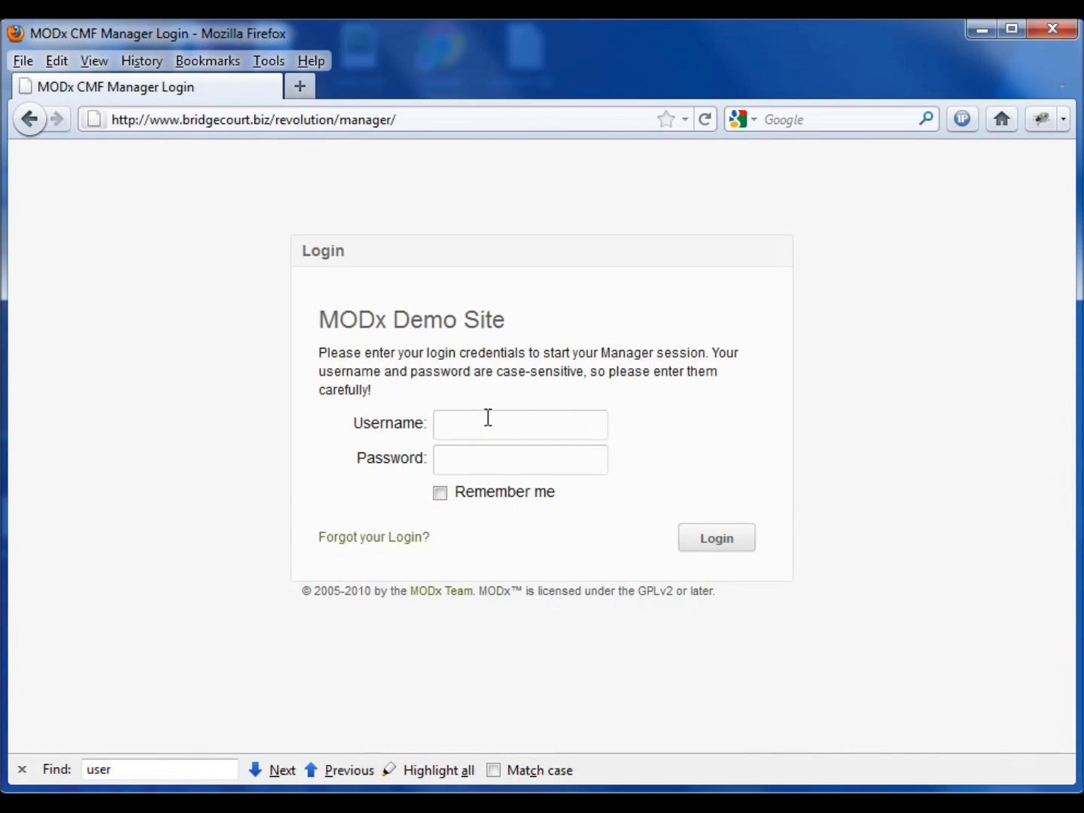
pyautogui.press('Tab')
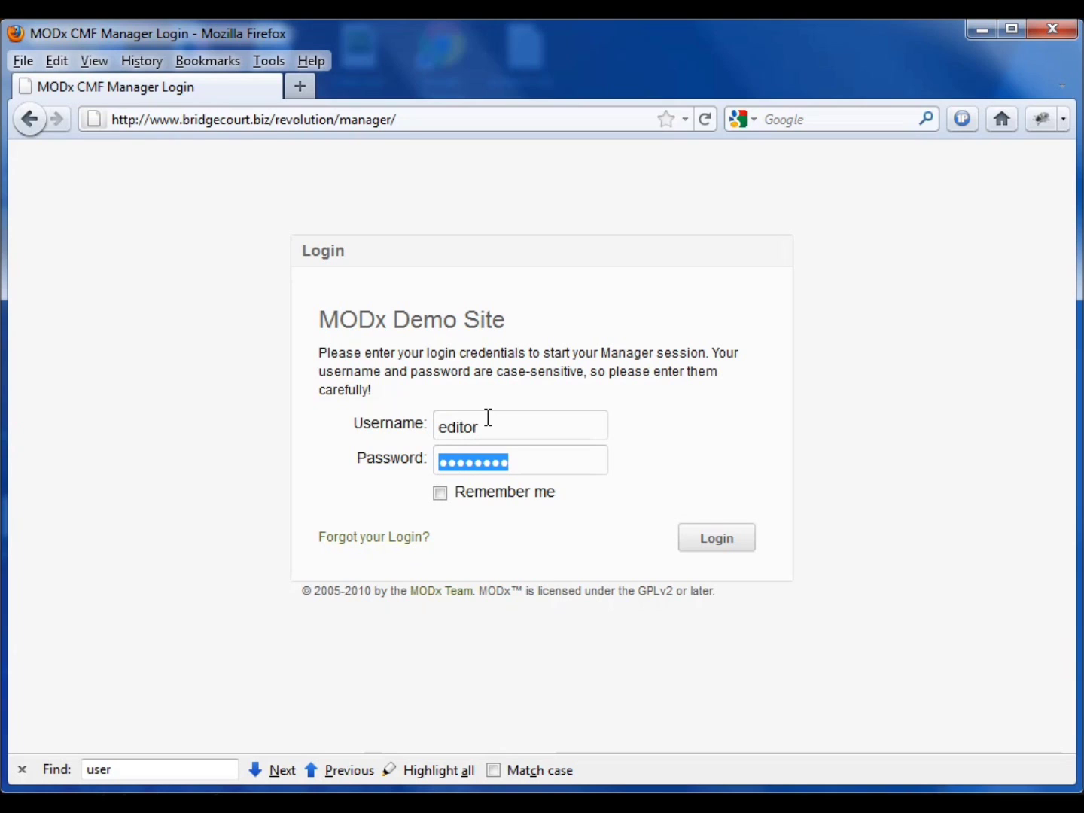
pyautogui.write('••')
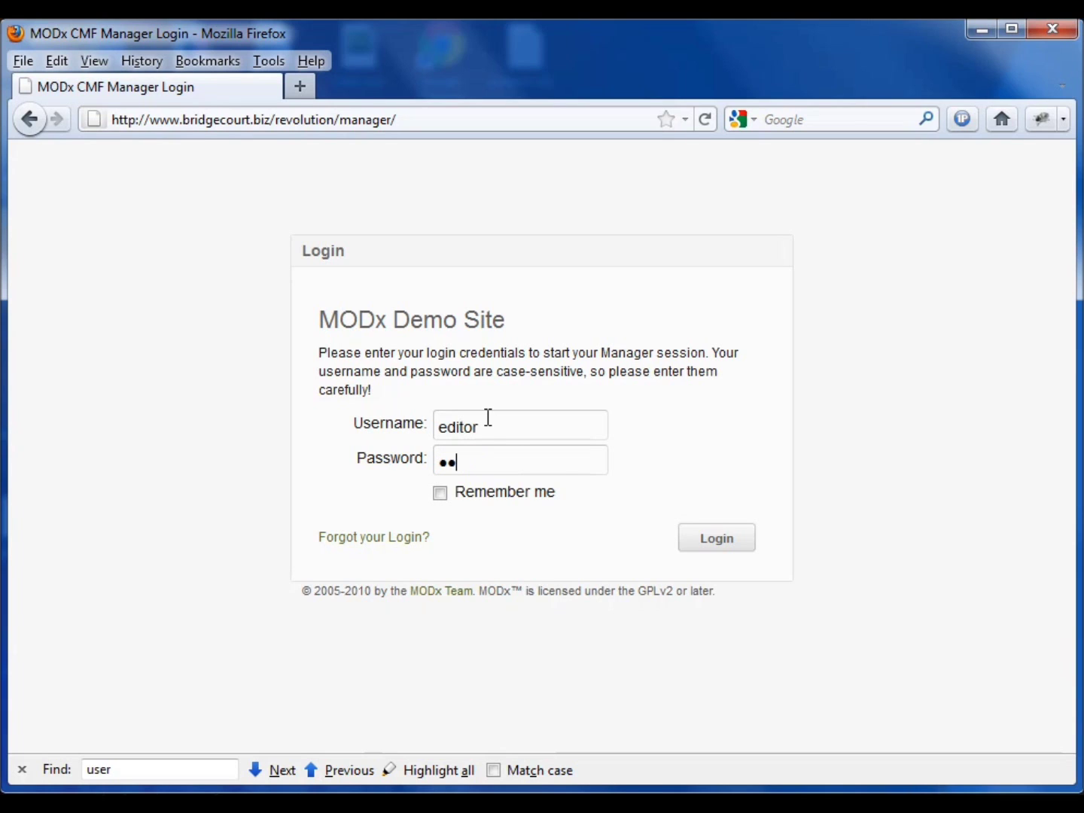
pyautogui.click(716, 539)
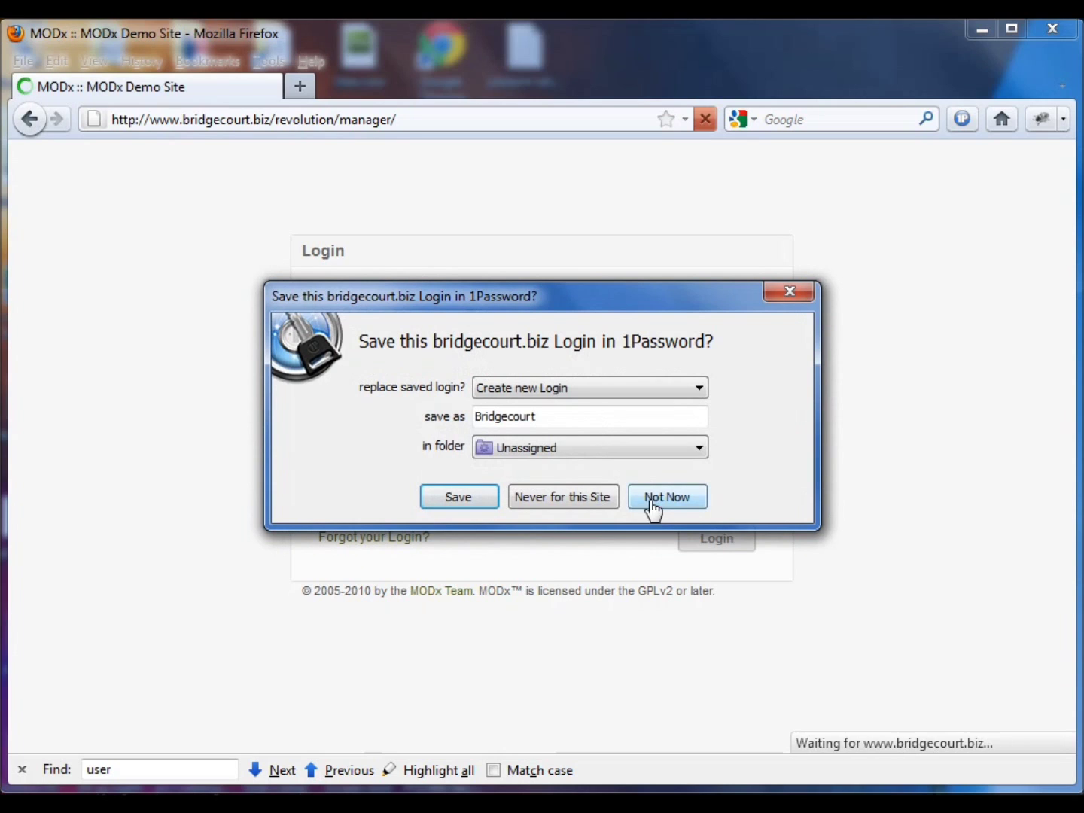
pyautogui.click(651, 500)
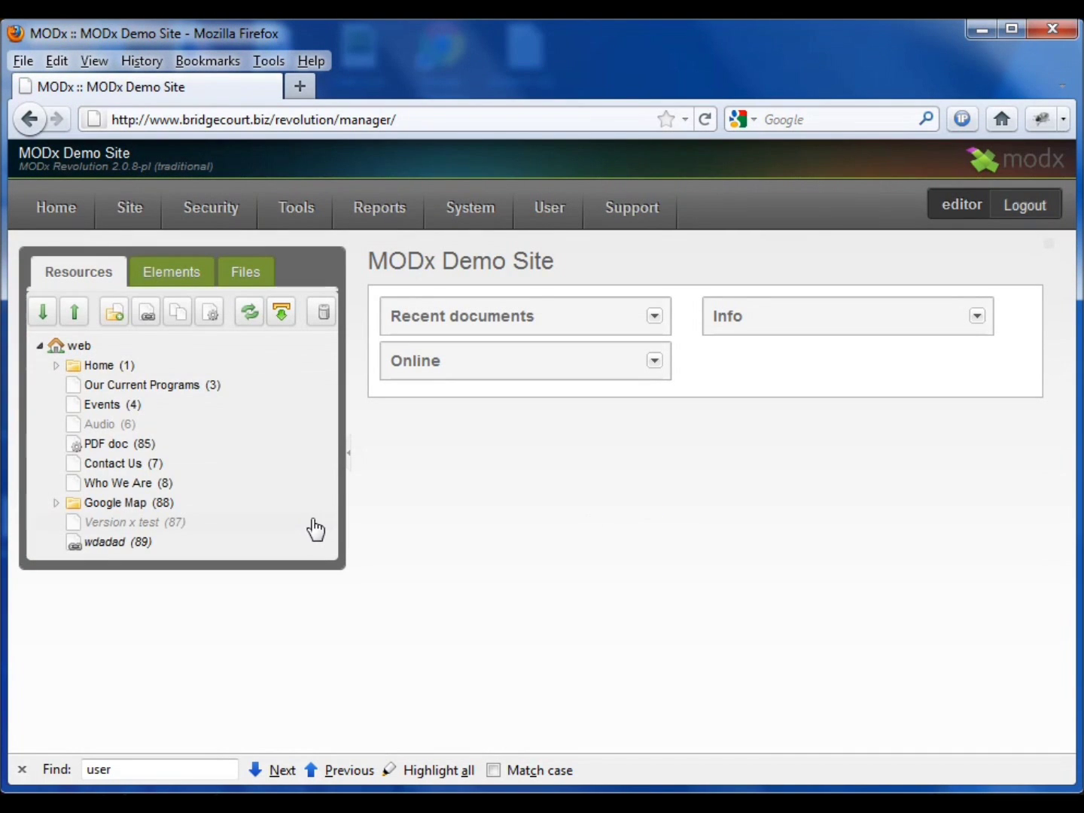
# Step: Open the Events document and check its Template Variables before returning to the document fields
pyautogui.click(102, 405)
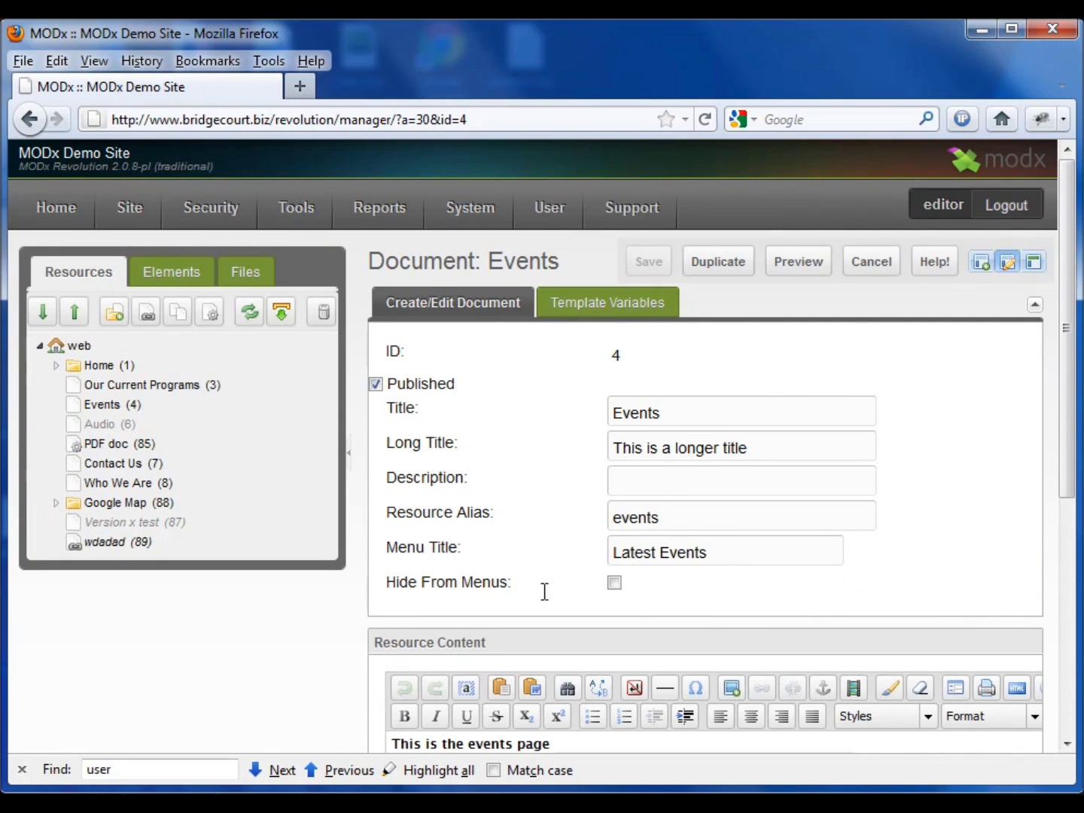
pyautogui.moveTo(825, 407)
pyautogui.click(646, 301)
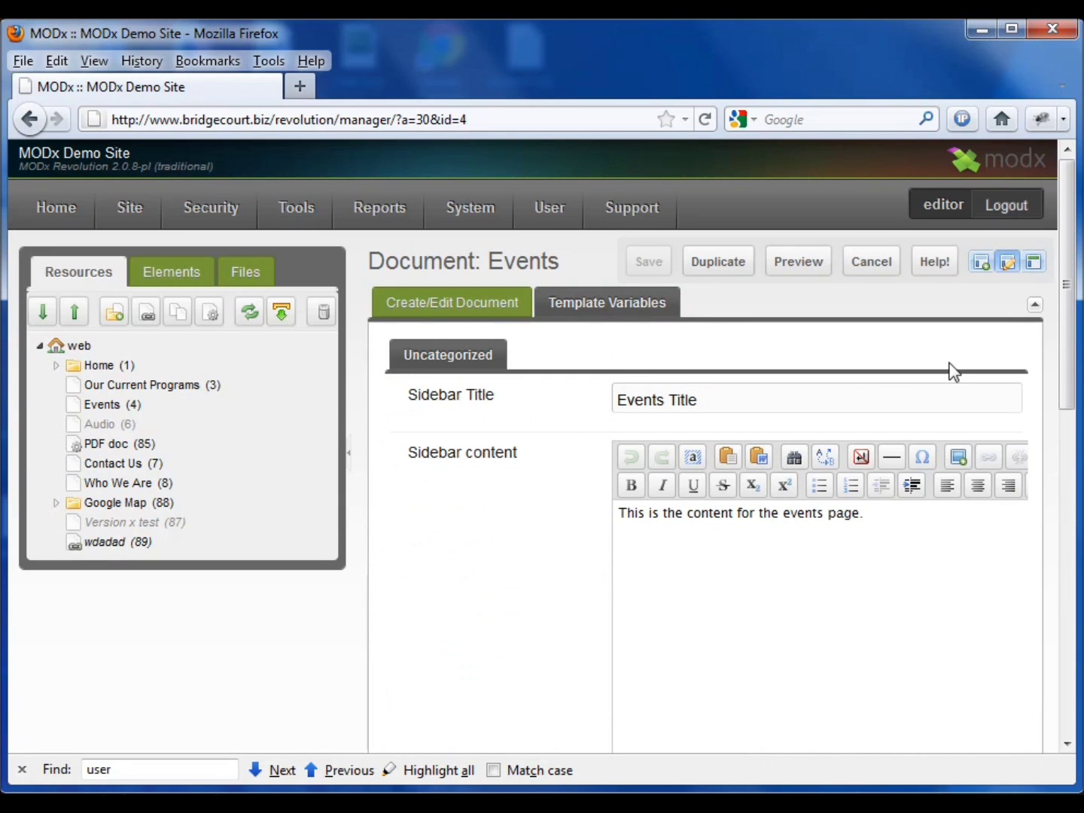
pyautogui.moveTo(1069, 385); pyautogui.dragTo(775, 363)
pyautogui.click(423, 315)
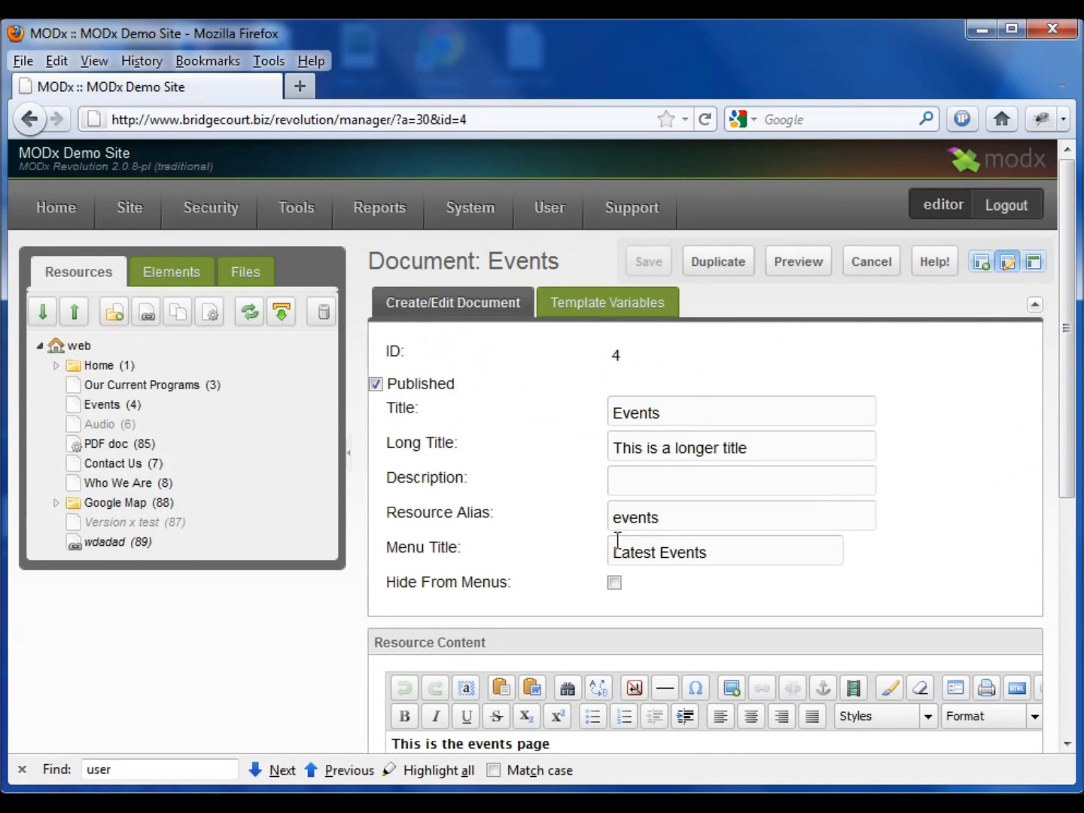